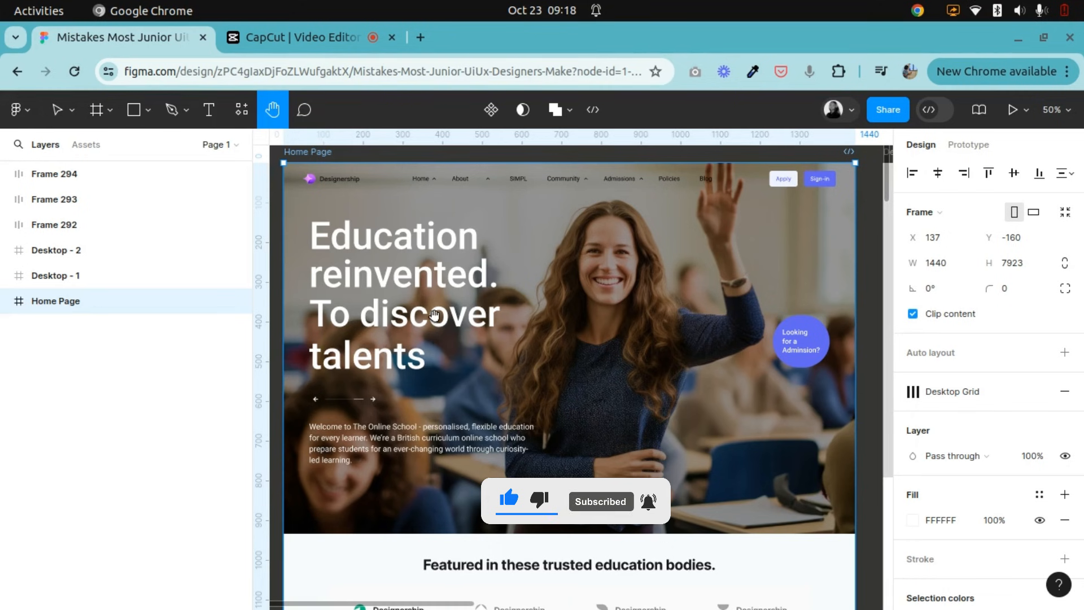
Examine the Home Page design from the hero section down to the news section.
{"action": "scroll", "coordinate": [625, 419], "scroll_direction": "down", "scroll_amount": 8}
{"action": "scroll", "coordinate": [625, 419], "scroll_direction": "down", "scroll_amount": 20}
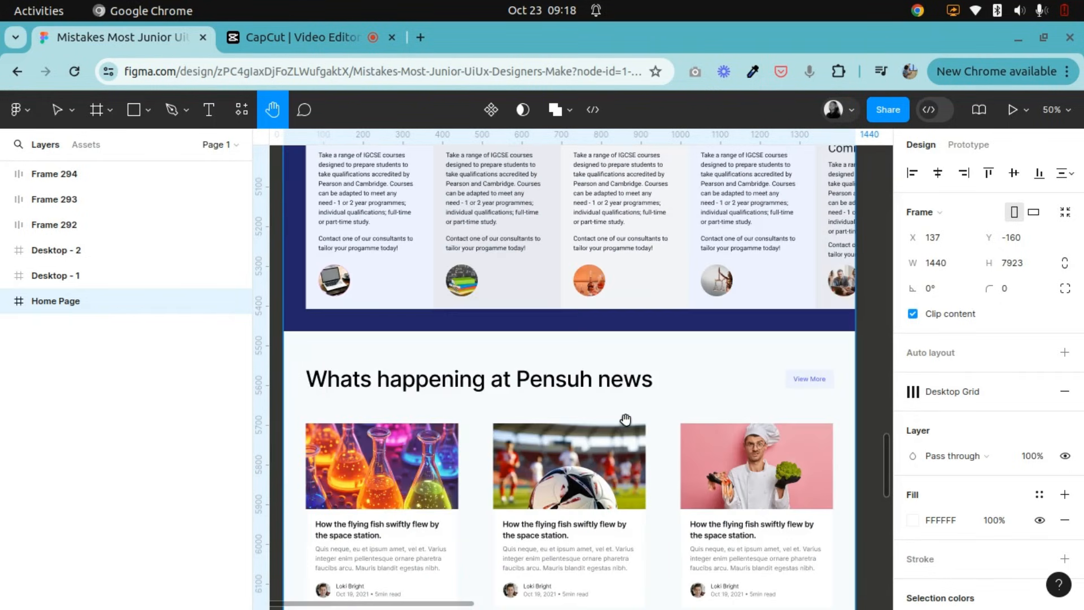
{"action": "scroll", "coordinate": [625, 419], "scroll_direction": "down", "scroll_amount": 16}
{"action": "scroll", "coordinate": [624, 417], "scroll_direction": "up", "scroll_amount": 10}
{"action": "scroll", "coordinate": [625, 418], "scroll_direction": "up", "scroll_amount": 20}
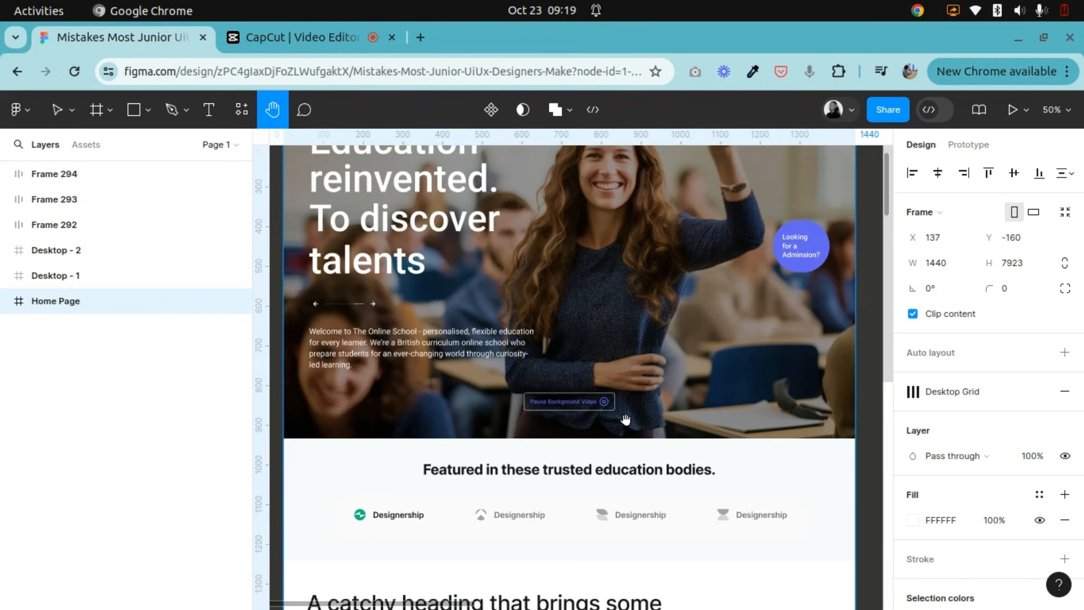
{"action": "scroll", "coordinate": [625, 419], "scroll_direction": "up", "scroll_amount": 2}
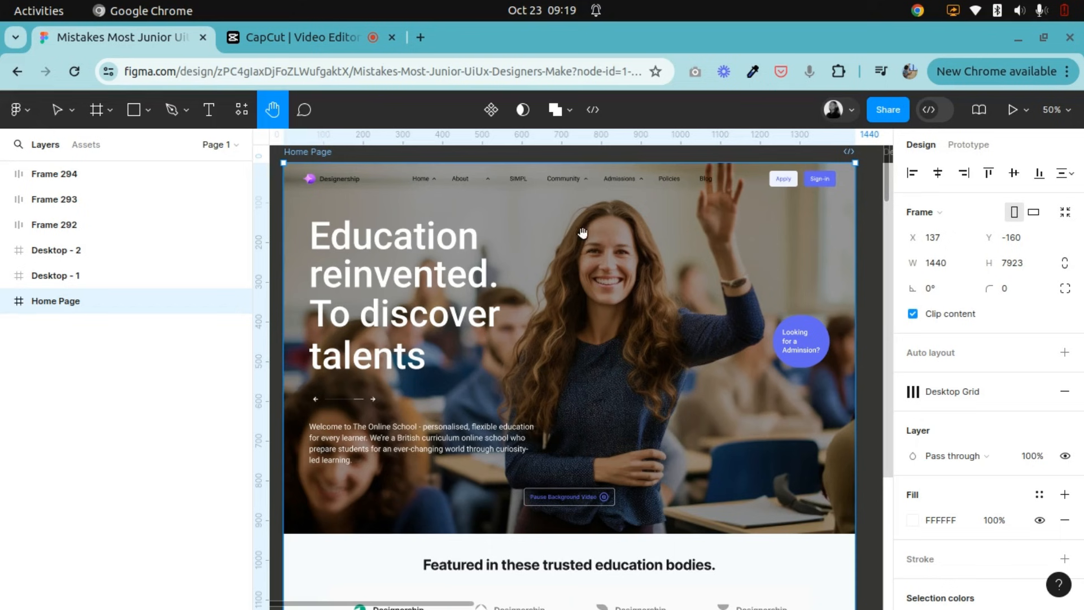
{"action": "scroll", "coordinate": [479, 428], "scroll_direction": "down", "scroll_amount": 15}
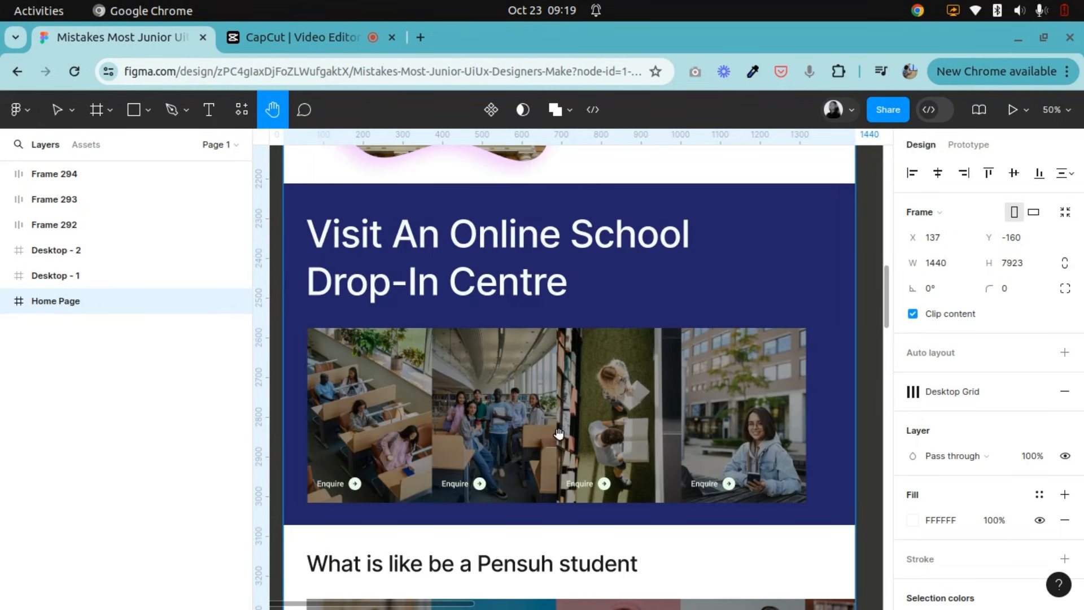
{"action": "scroll", "coordinate": [574, 387], "scroll_direction": "down", "scroll_amount": 10}
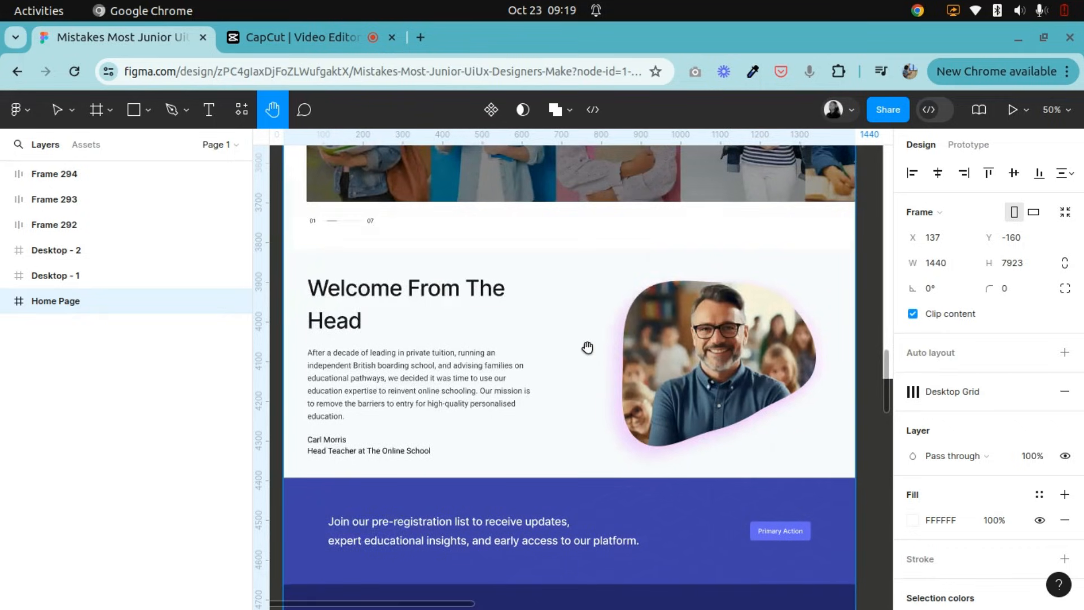
{"action": "scroll", "coordinate": [590, 346], "scroll_direction": "up", "scroll_amount": 15}
{"action": "scroll", "coordinate": [590, 346], "scroll_direction": "up", "scroll_amount": 15}
{"action": "scroll", "coordinate": [590, 347], "scroll_direction": "down", "scroll_amount": 3}
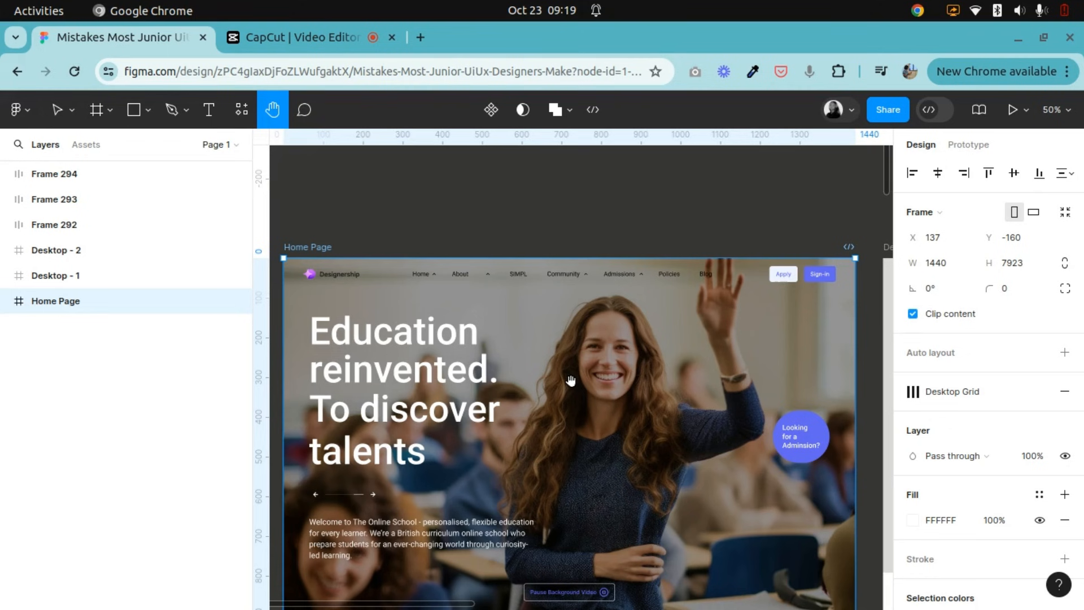
{"action": "scroll", "coordinate": [570, 381], "scroll_direction": "down", "scroll_amount": 2}
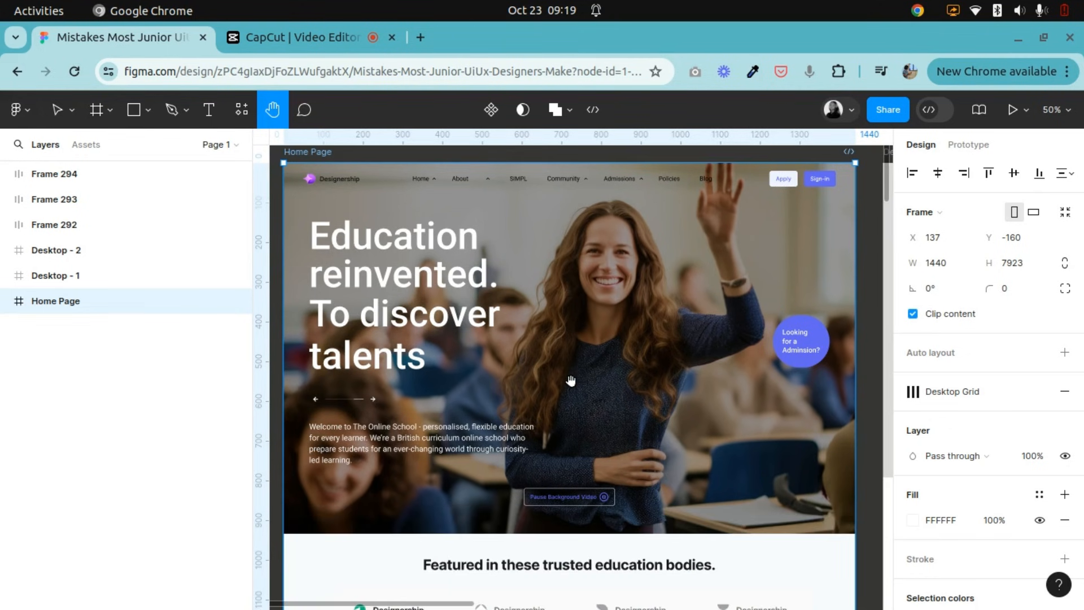
{"action": "scroll", "coordinate": [570, 381], "scroll_direction": "down", "scroll_amount": 2}
{"action": "scroll", "coordinate": [570, 381], "scroll_direction": "up", "scroll_amount": 2}
{"action": "scroll", "coordinate": [454, 307], "scroll_direction": "up", "scroll_amount": 2}
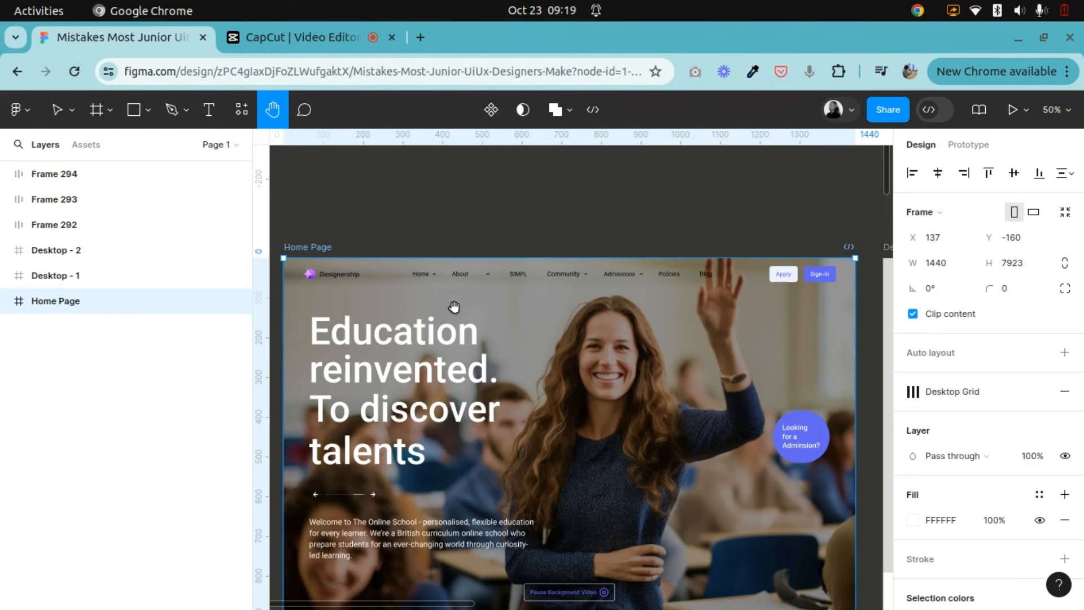
Draw a rectangle about 544 × 268 on the empty canvas above the Home Page frame.
{"action": "left_click", "coordinate": [60, 110]}
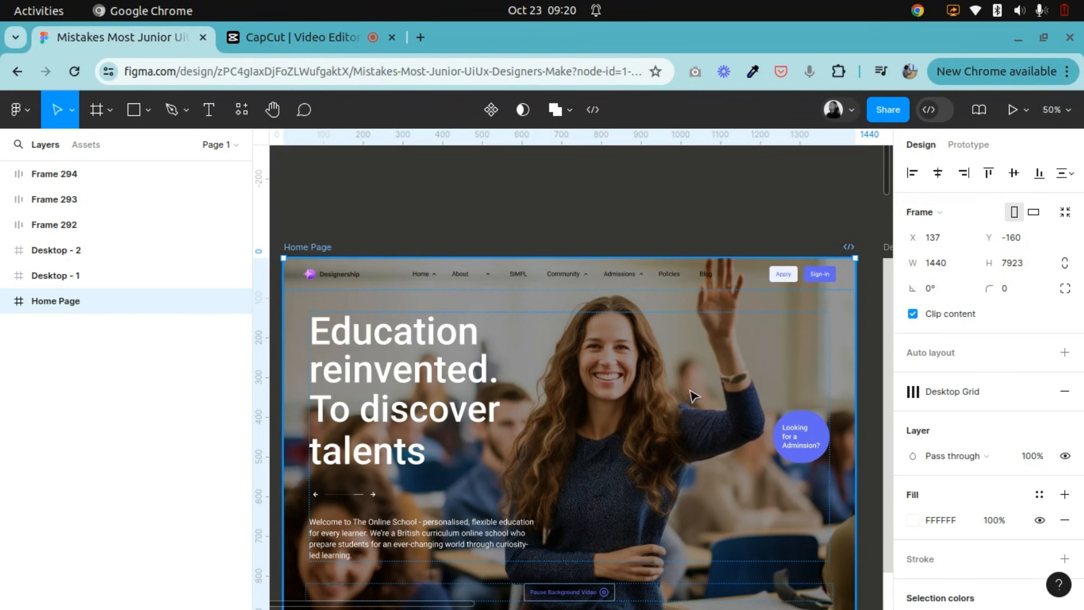
{"action": "scroll", "coordinate": [675, 432], "scroll_direction": "down", "scroll_amount": 3}
{"action": "scroll", "coordinate": [615, 427], "scroll_direction": "up", "scroll_amount": 3}
{"action": "scroll", "coordinate": [427, 372], "scroll_direction": "up", "scroll_amount": 2}
{"action": "left_click", "coordinate": [131, 111]}
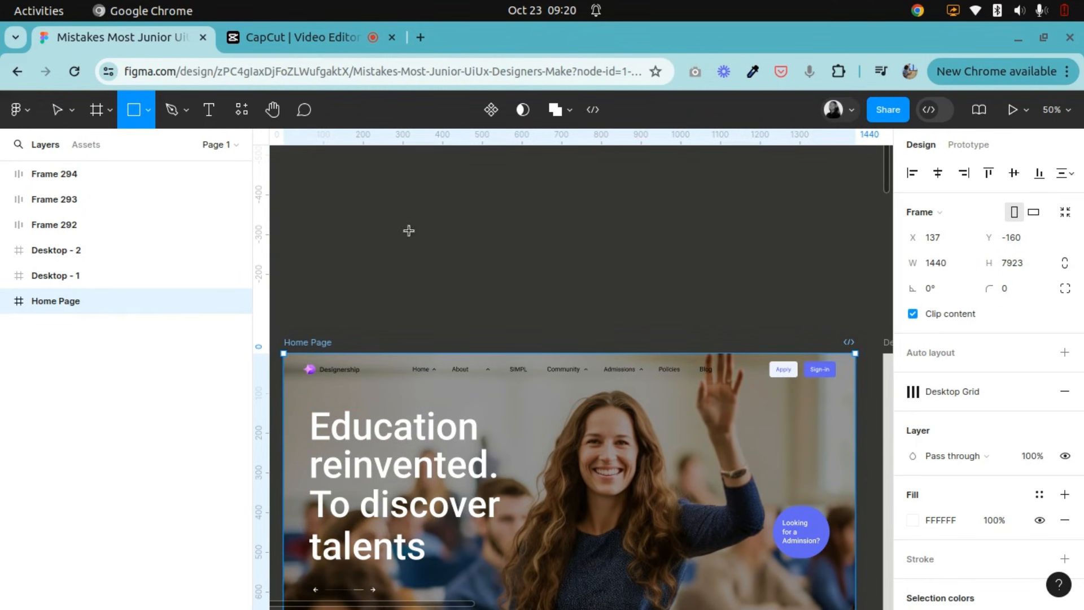
{"action": "left_click_drag", "start_coordinate": [389, 210], "coordinate": [605, 316]}
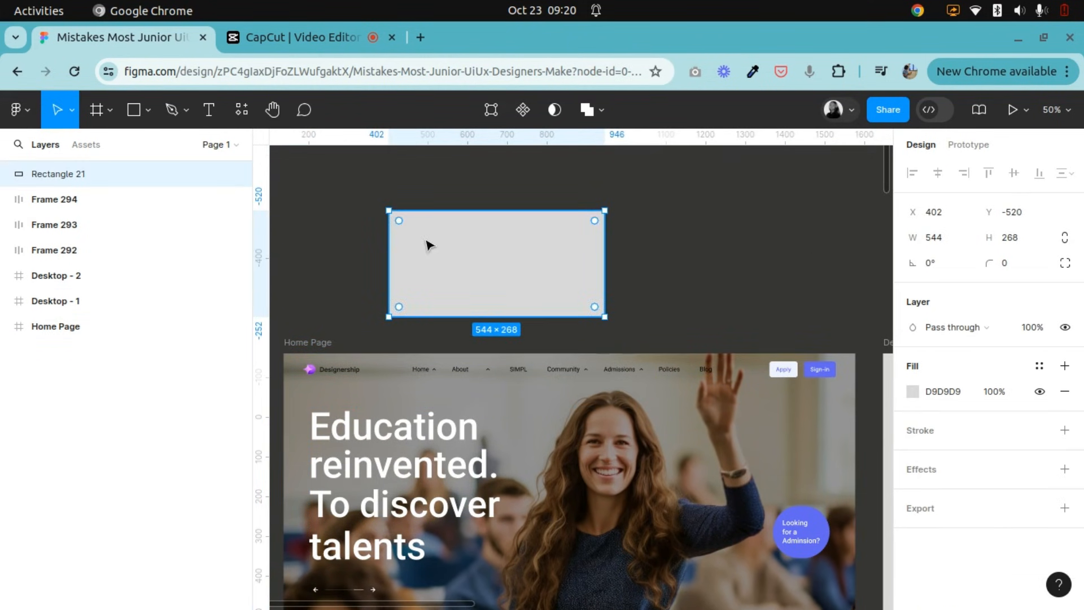
Fill the 544 × 268 rectangle with a light blue.
{"action": "left_click", "coordinate": [913, 395]}
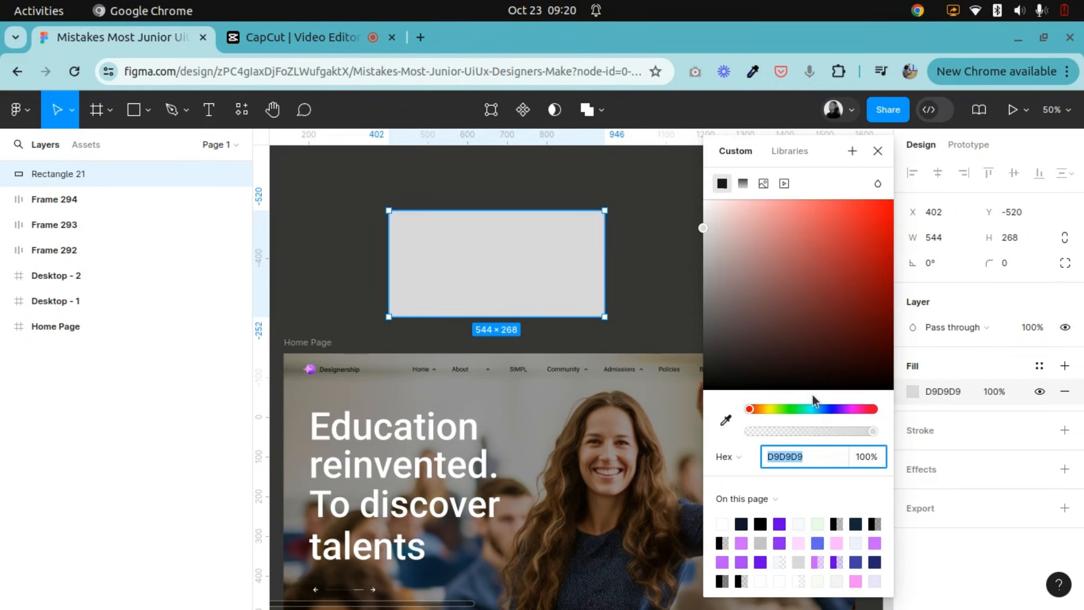
{"action": "left_click", "coordinate": [817, 407]}
{"action": "left_click", "coordinate": [842, 258]}
{"action": "left_click", "coordinate": [790, 245]}
{"action": "left_click_drag", "start_coordinate": [728, 227], "coordinate": [740, 219]}
{"action": "left_click", "coordinate": [658, 211]}
{"action": "left_click", "coordinate": [500, 248]}
Draw a rectangle about 510 × 214 inside the light blue one and fill it with dark red 921B1B.
{"action": "left_click", "coordinate": [134, 110]}
{"action": "left_click_drag", "start_coordinate": [395, 221], "coordinate": [599, 306]}
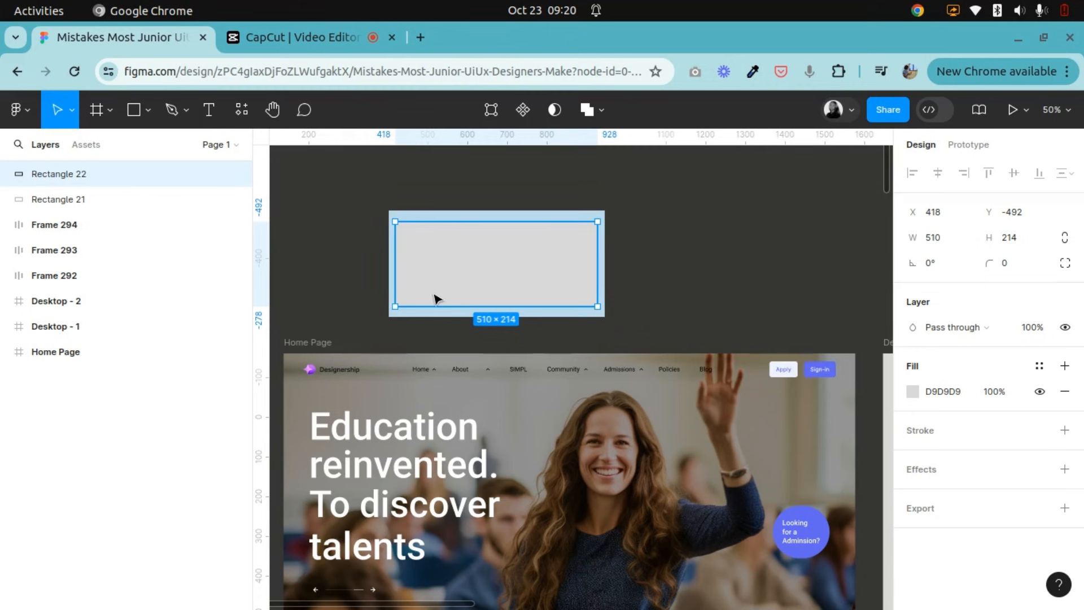
{"action": "left_click", "coordinate": [913, 391]}
{"action": "left_click", "coordinate": [858, 281]}
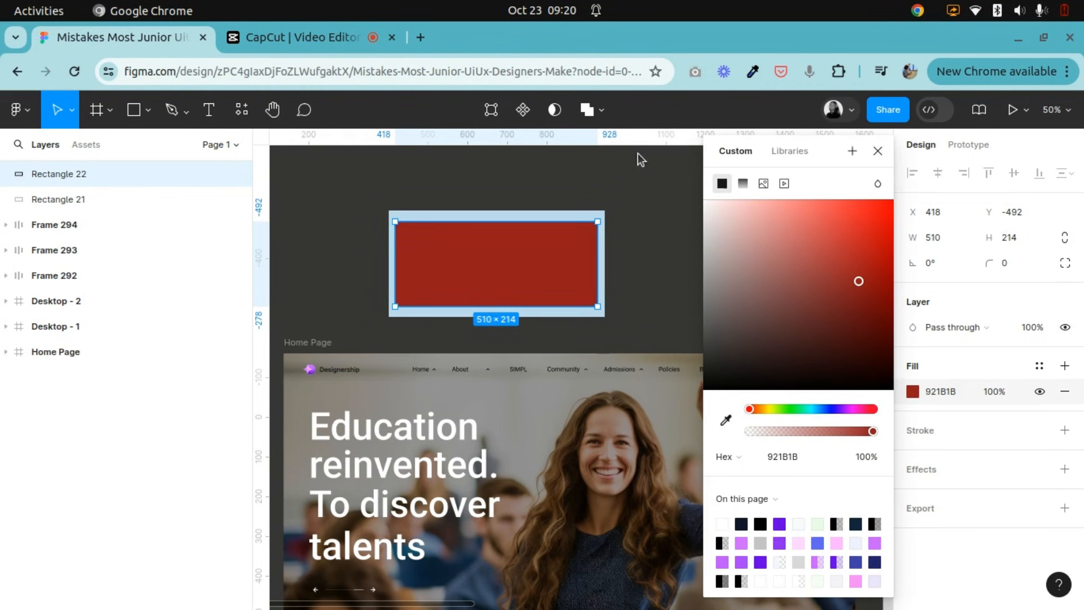
Draw a rectangle about 474 × 168 and centre it inside the dark red rectangle.
{"action": "left_click", "coordinate": [134, 110]}
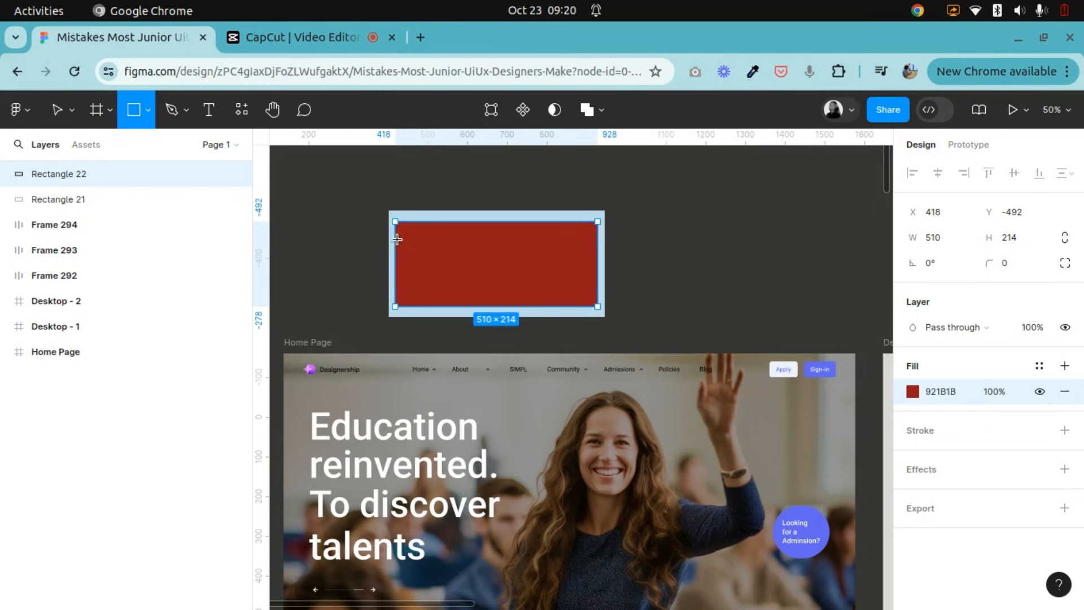
{"action": "left_click_drag", "start_coordinate": [409, 229], "coordinate": [597, 297]}
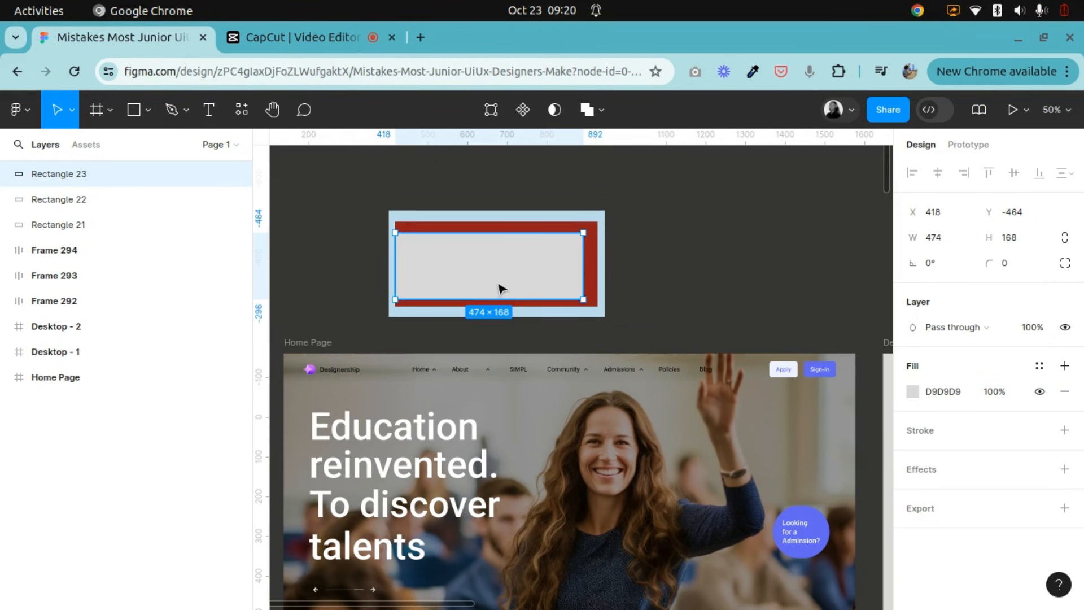
{"action": "left_click_drag", "start_coordinate": [508, 272], "coordinate": [503, 273]}
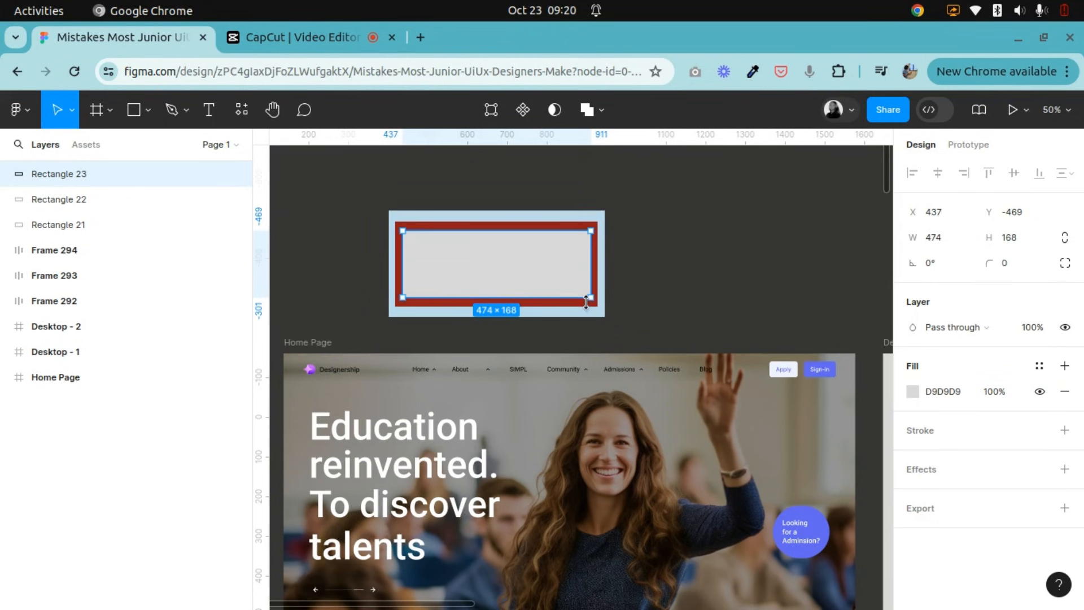
{"action": "left_click", "coordinate": [654, 249]}
Draw a rectangle about 426 × 130 inside the grey one, fill it with purple 6400E6 and centre it.
{"action": "left_click", "coordinate": [134, 111]}
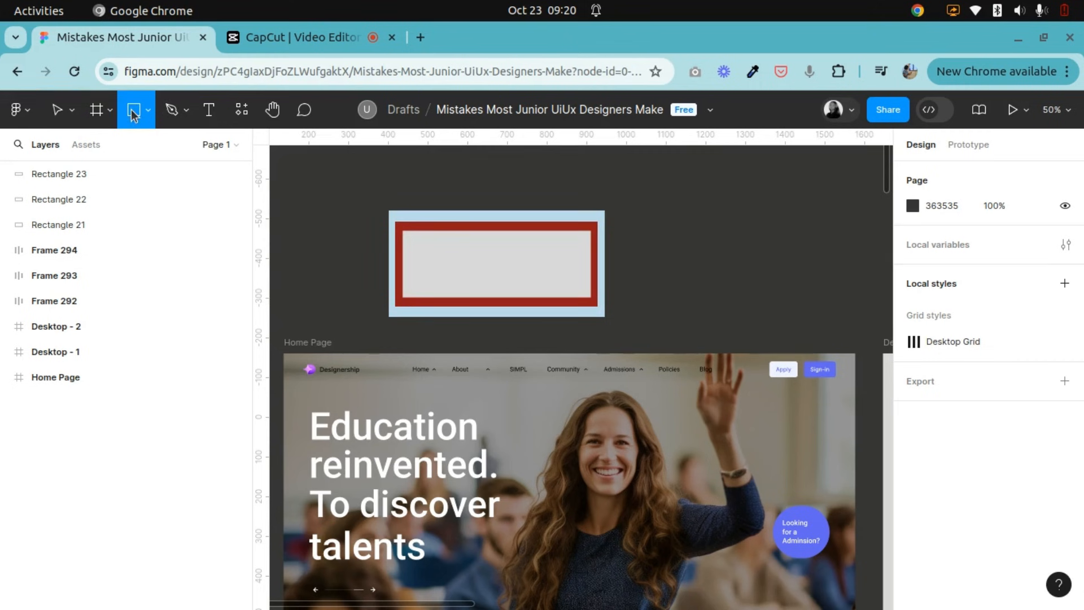
{"action": "mouse_move", "coordinate": [414, 241]}
{"action": "left_mouse_down"}
{"action": "mouse_move", "coordinate": [590, 298]}
{"action": "mouse_move", "coordinate": [583, 293]}
{"action": "left_mouse_up"}
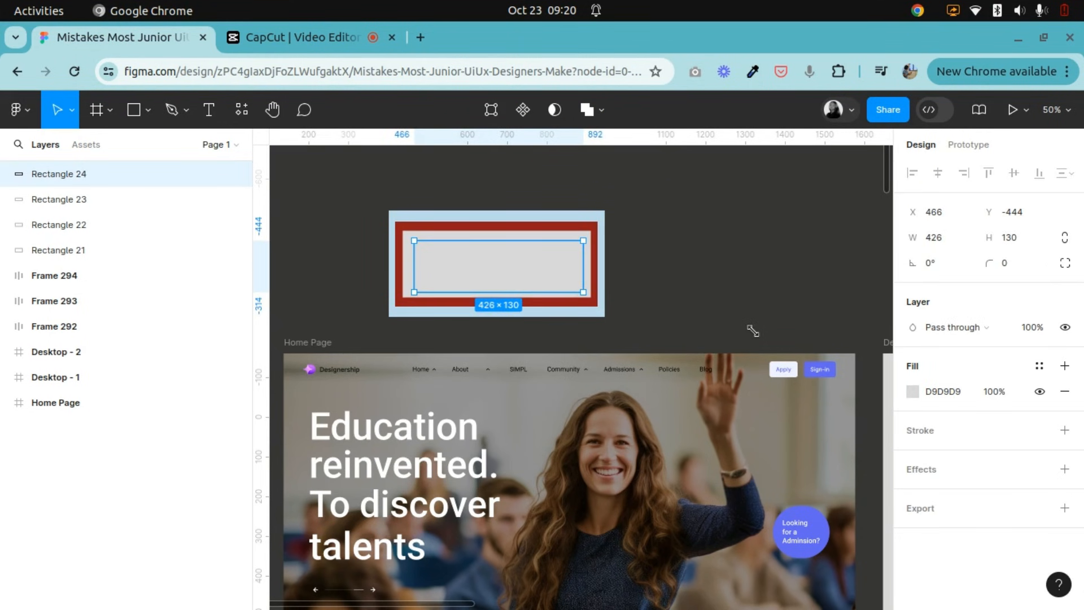
{"action": "left_click", "coordinate": [913, 391]}
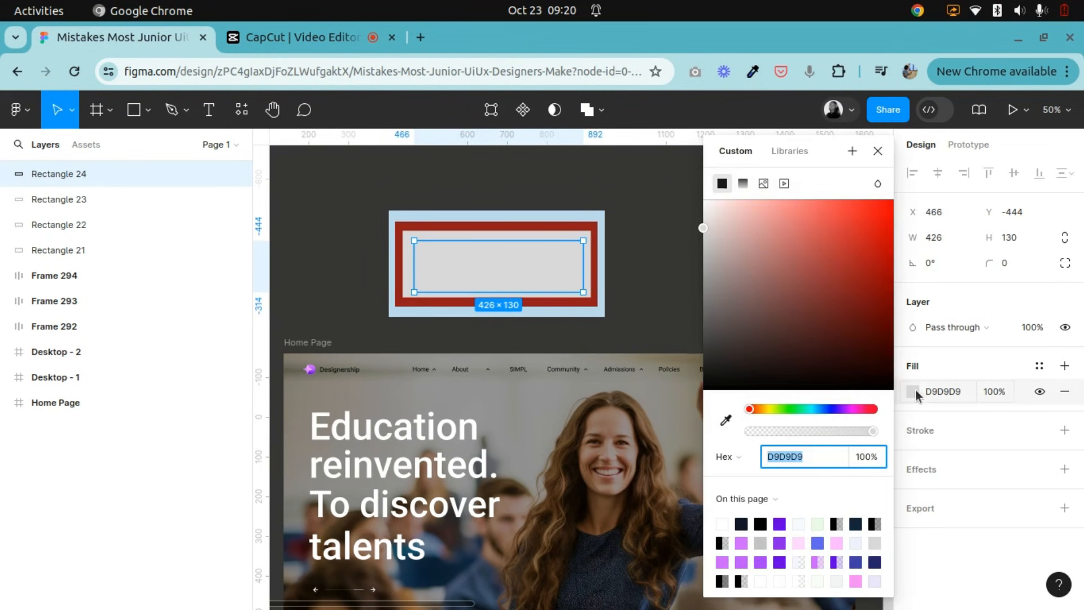
{"action": "left_click", "coordinate": [780, 522]}
{"action": "left_click", "coordinate": [877, 151]}
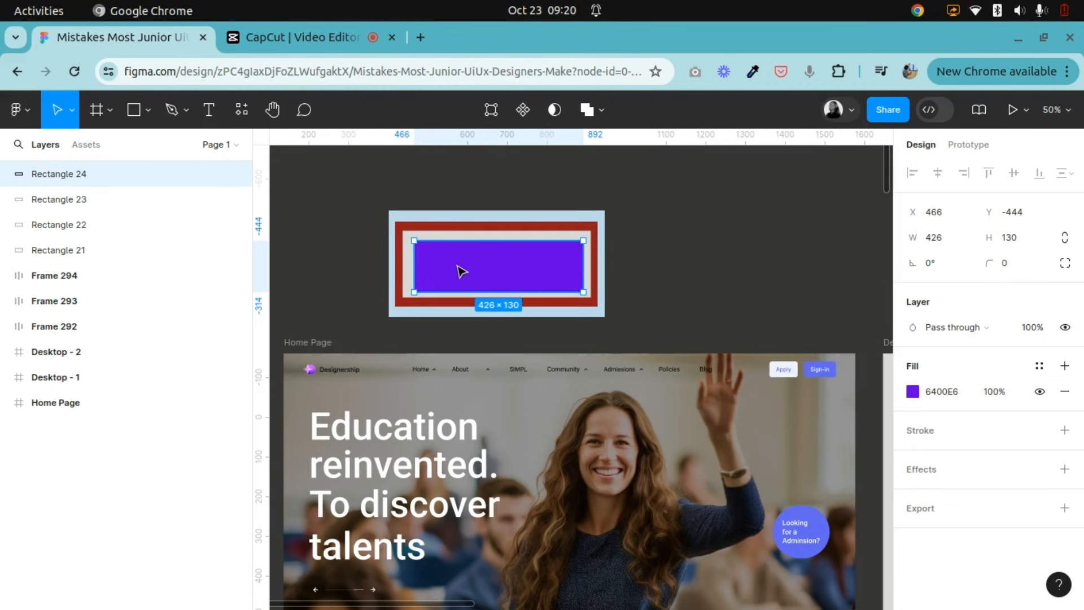
{"action": "left_click", "coordinate": [767, 281]}
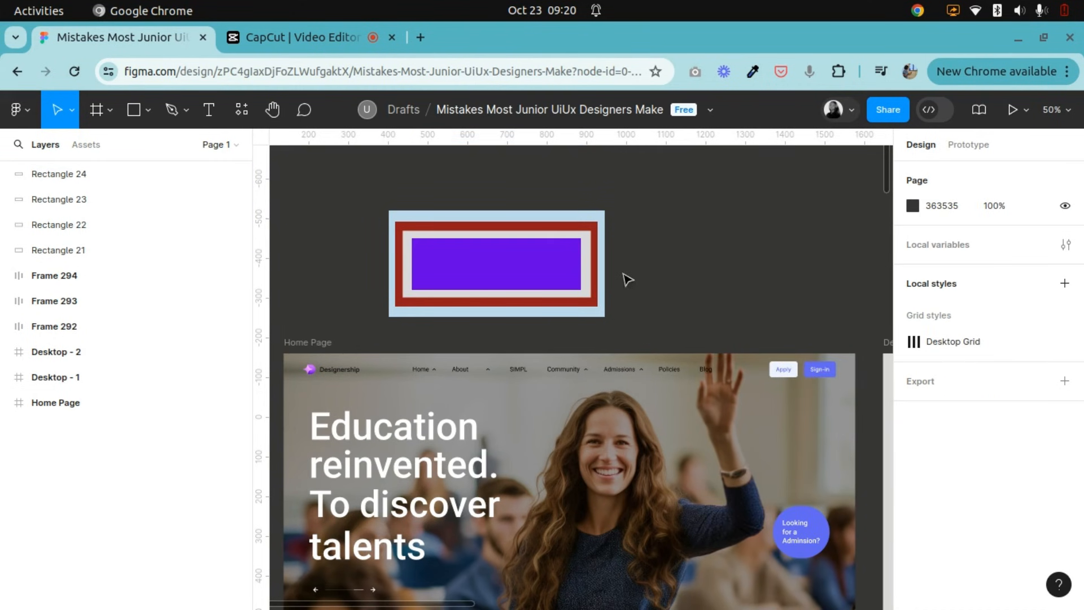
Select Frame 290, the green hero section in Desktop - 2, to inspect its auto layout.
{"action": "key", "text": "h"}
{"action": "scroll", "coordinate": [508, 387], "scroll_direction": "down", "scroll_amount": 5}
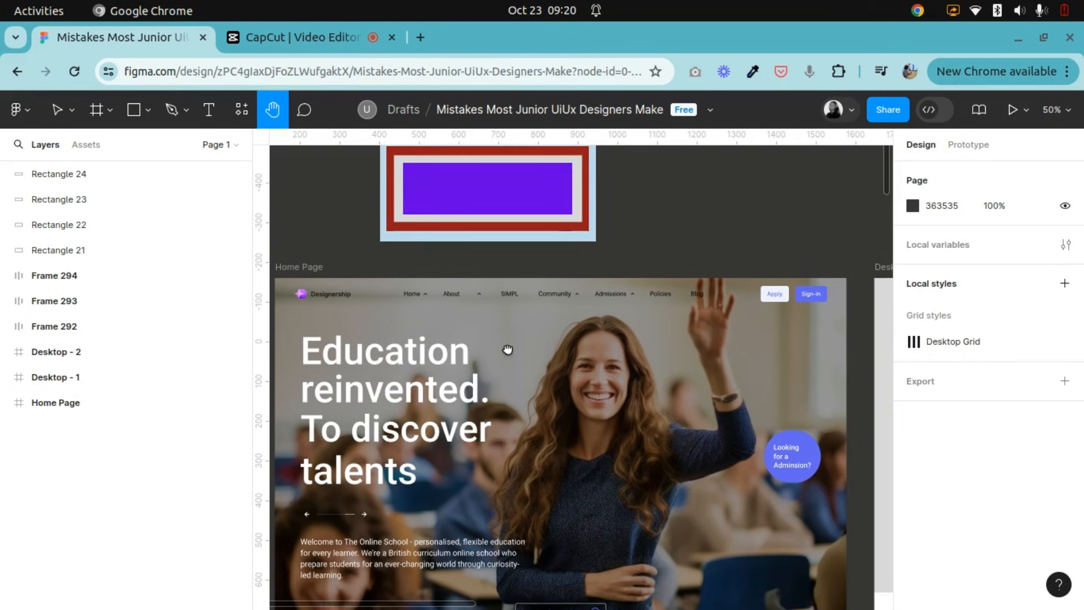
{"action": "key", "text": "ctrl+minus"}
{"action": "left_click_drag", "start_coordinate": [542, 445], "coordinate": [424, 382]}
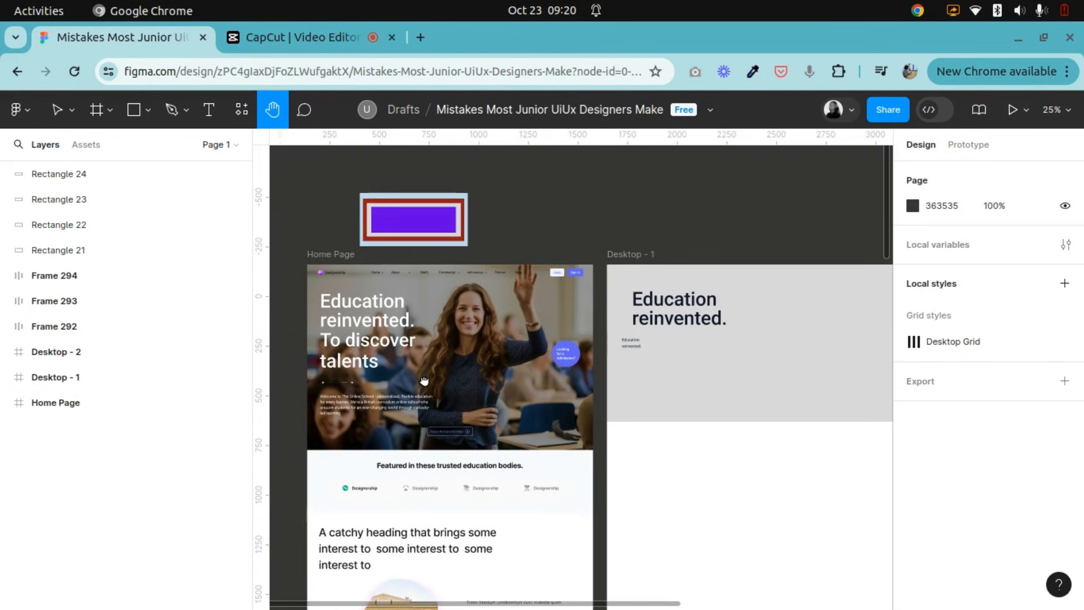
{"action": "scroll", "coordinate": [398, 380], "scroll_direction": "right", "scroll_amount": 6}
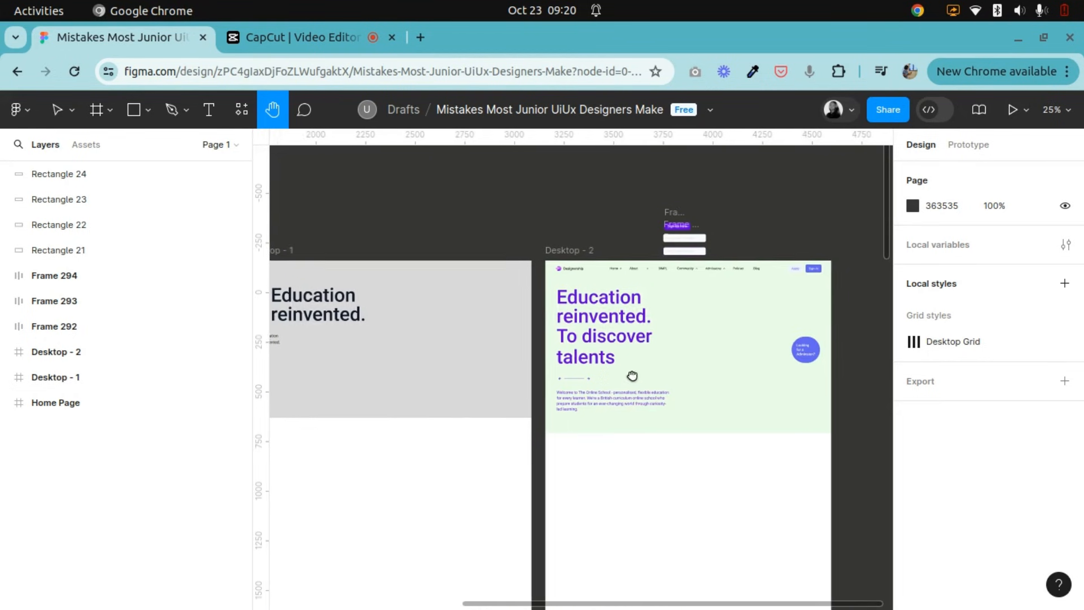
{"action": "left_click_drag", "start_coordinate": [632, 375], "coordinate": [559, 355]}
{"action": "left_click", "coordinate": [55, 111]}
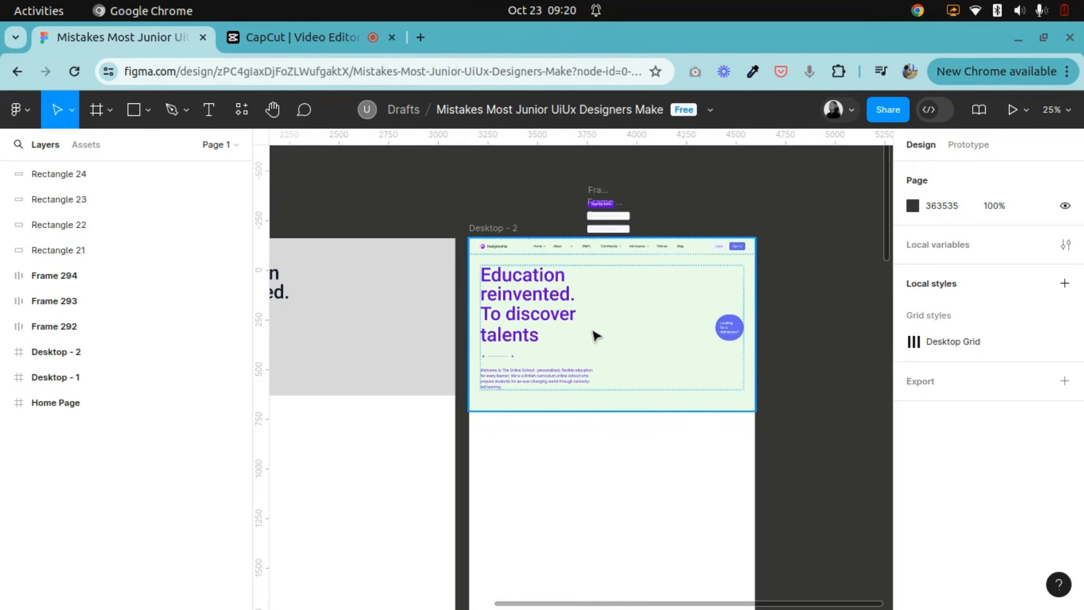
{"action": "left_click", "coordinate": [710, 371]}
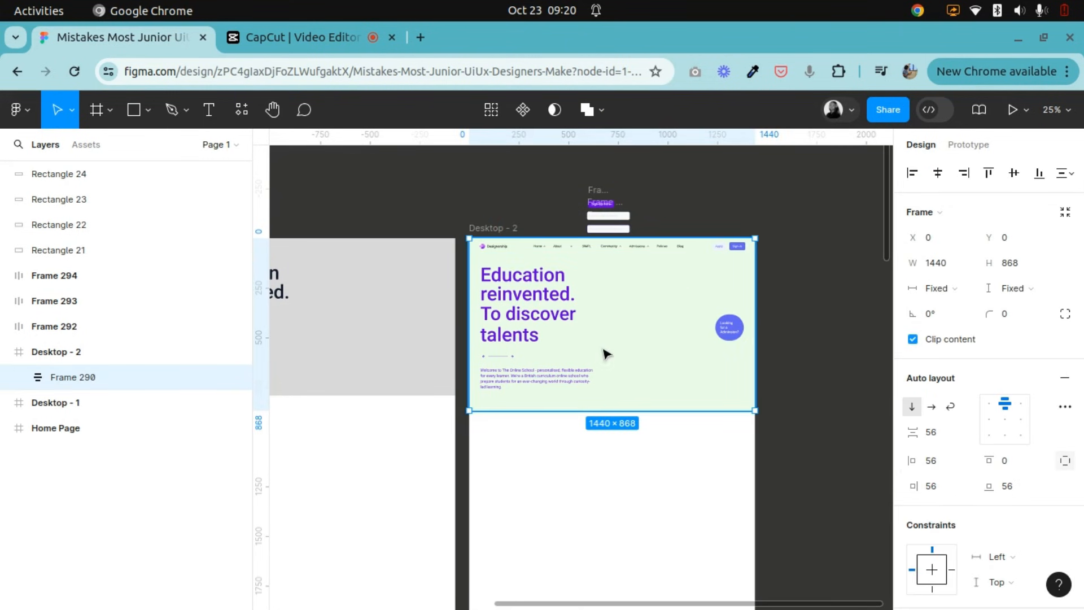
Inspect the two children of Frame 291: the Hero Text frame and the round admission badge, Frame 35.
{"action": "double_click", "coordinate": [530, 307]}
{"action": "double_click", "coordinate": [529, 310]}
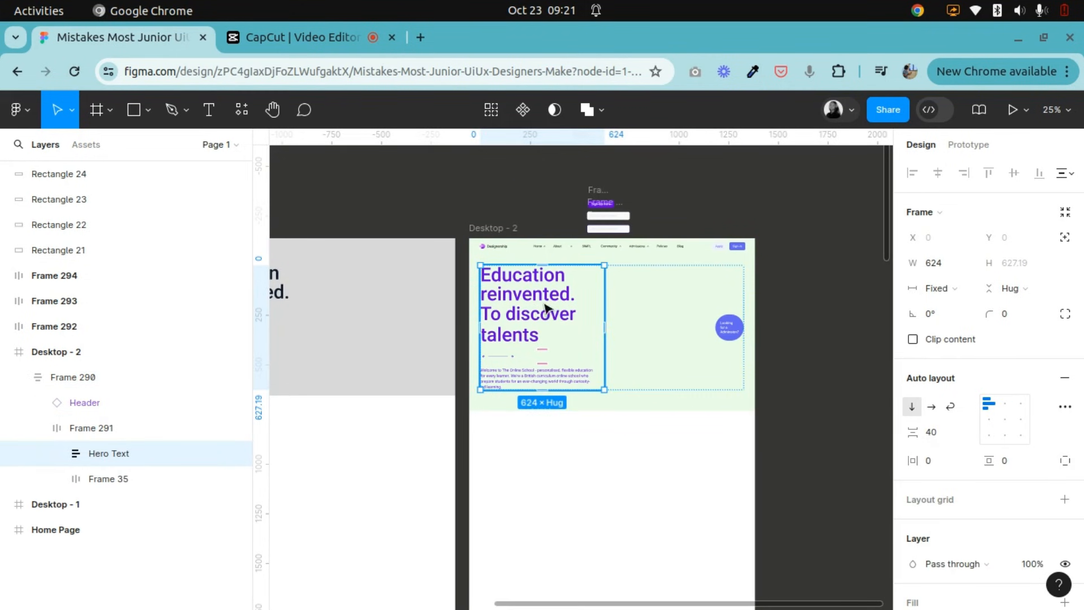
{"action": "scroll", "coordinate": [548, 328], "scroll_direction": "up", "scroll_amount": 3}
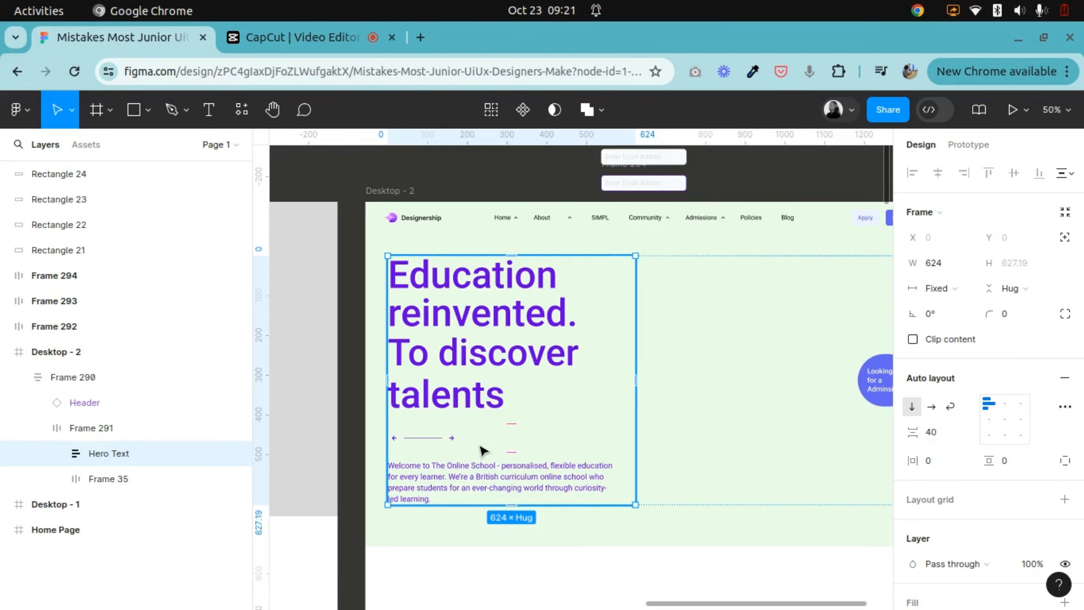
{"action": "left_click", "coordinate": [272, 109]}
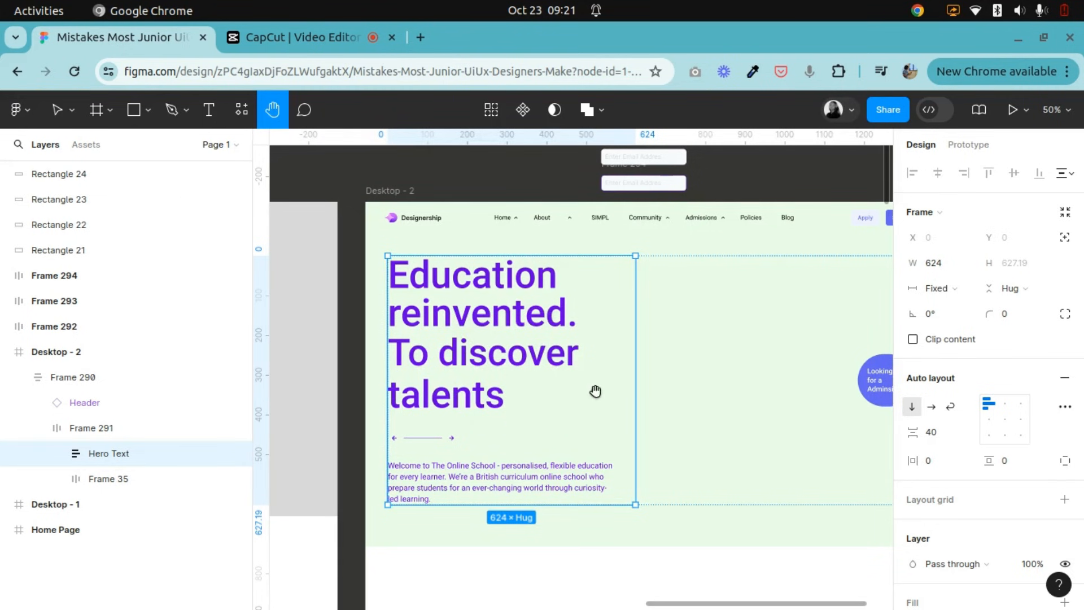
{"action": "left_click_drag", "start_coordinate": [595, 390], "coordinate": [428, 386]}
{"action": "left_click", "coordinate": [62, 113]}
{"action": "left_click", "coordinate": [110, 479]}
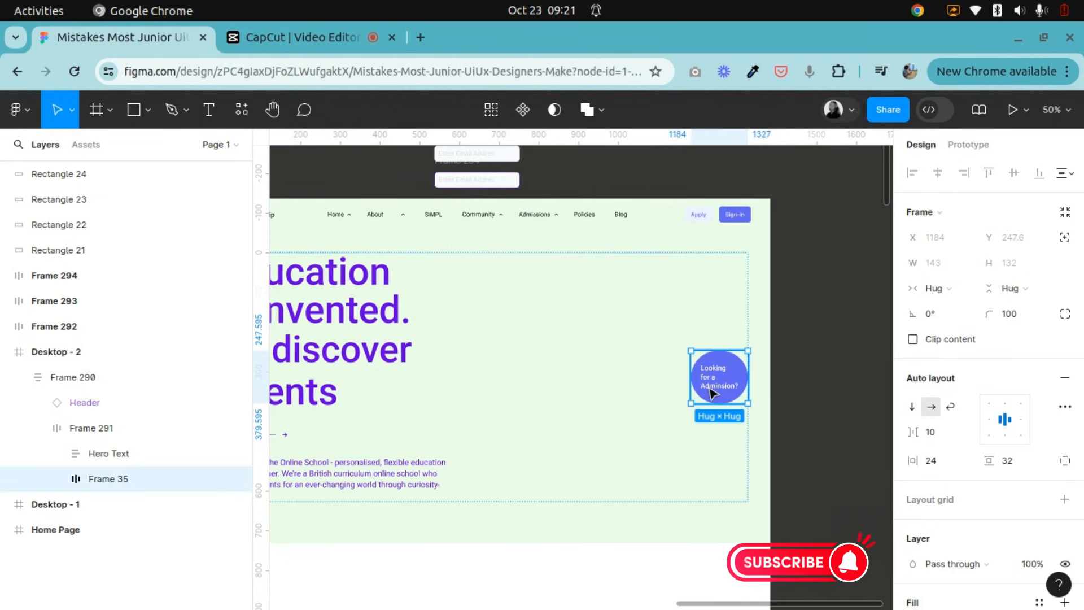
Inspect the auto layout of Frame 291 and the Header component in the Desktop - 2 hero section.
{"action": "left_click", "coordinate": [272, 109]}
{"action": "left_click_drag", "start_coordinate": [438, 349], "coordinate": [584, 334]}
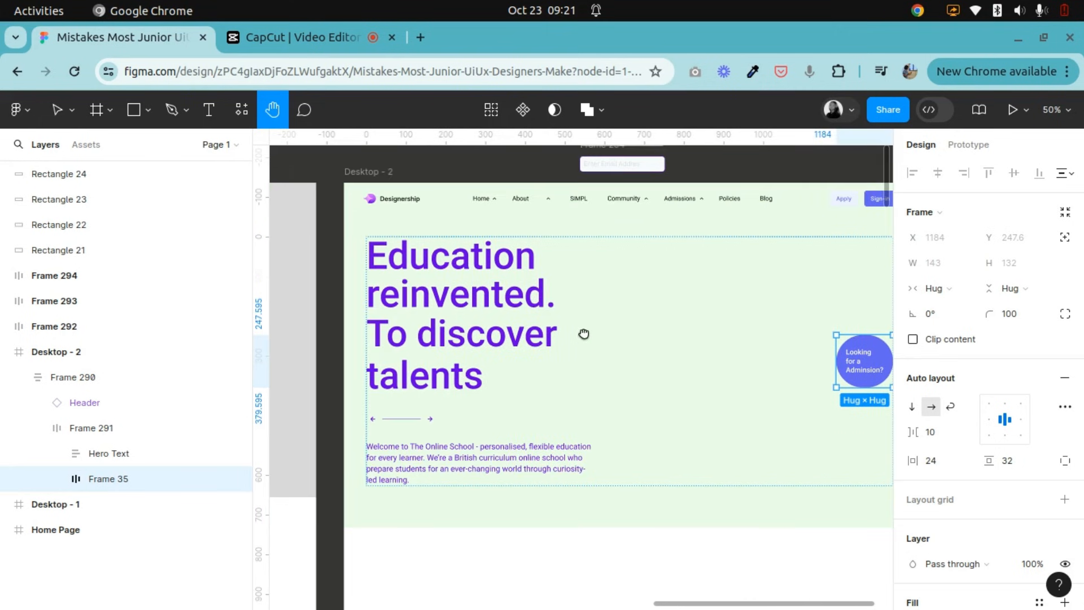
{"action": "left_click", "coordinate": [63, 111]}
{"action": "left_click", "coordinate": [90, 428]}
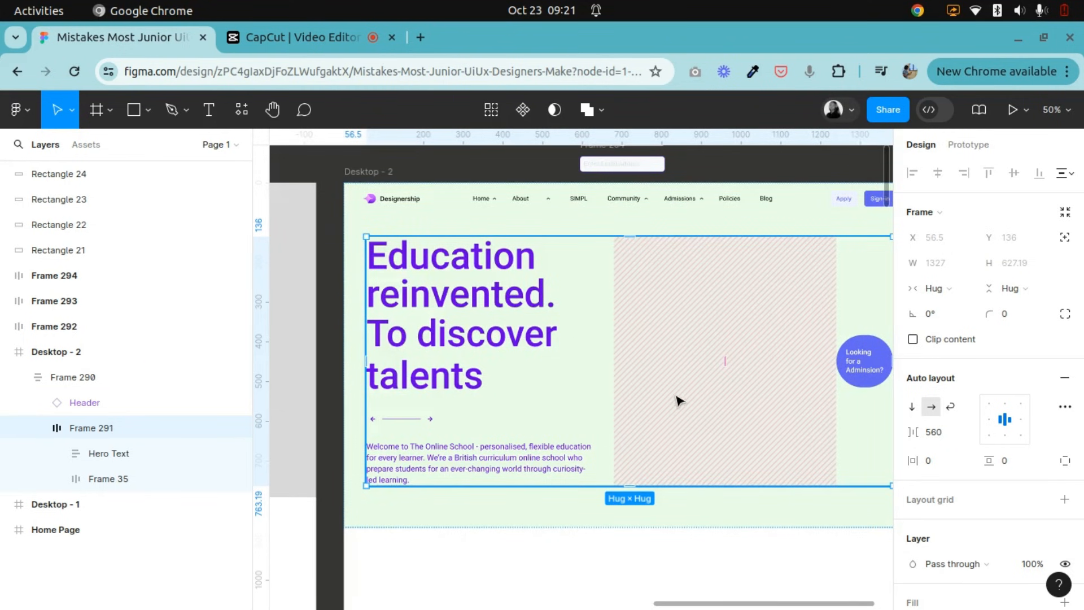
{"action": "key", "text": "minus"}
{"action": "left_click", "coordinate": [531, 291]}
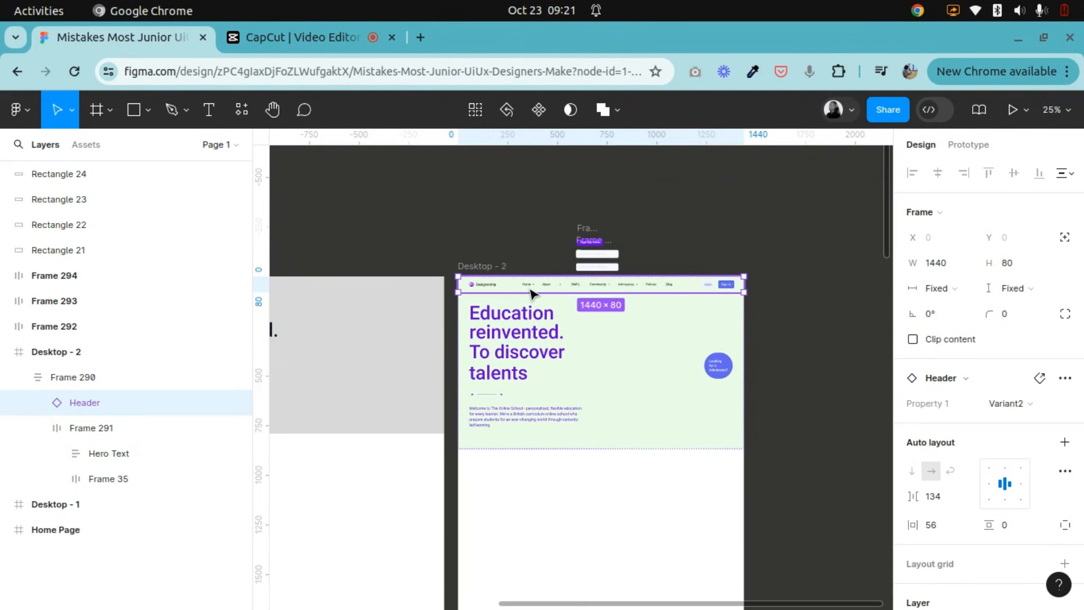
{"action": "left_click_drag", "start_coordinate": [525, 244], "coordinate": [551, 213]}
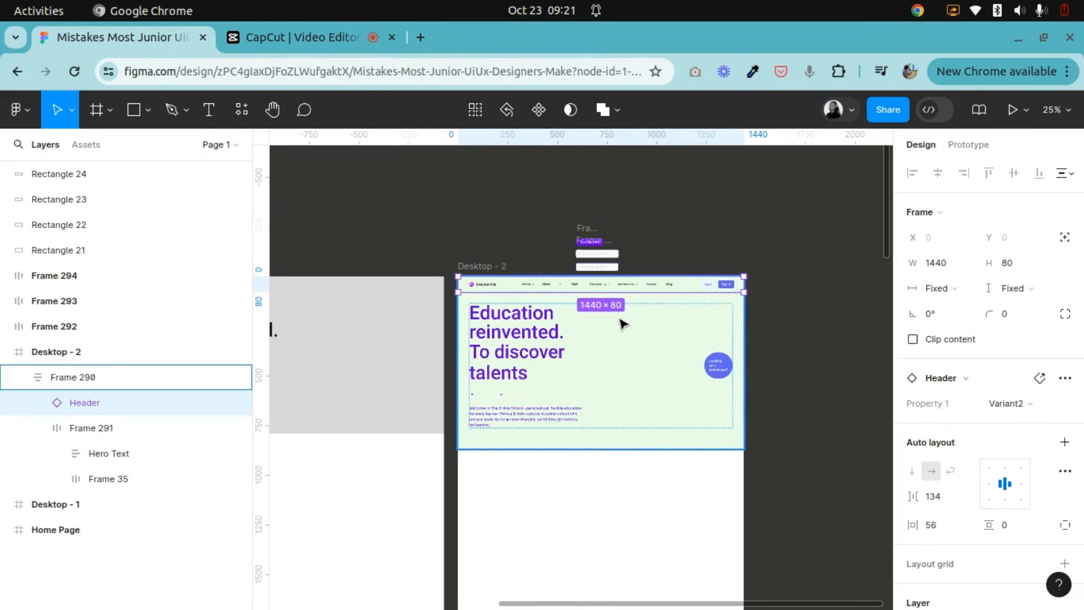
Select the Why Unique section on the Home Page, below the trusted education bodies logos, to inspect its auto layout.
{"action": "left_click", "coordinate": [472, 179]}
{"action": "left_click", "coordinate": [272, 109]}
{"action": "left_click_drag", "start_coordinate": [477, 403], "coordinate": [579, 427]}
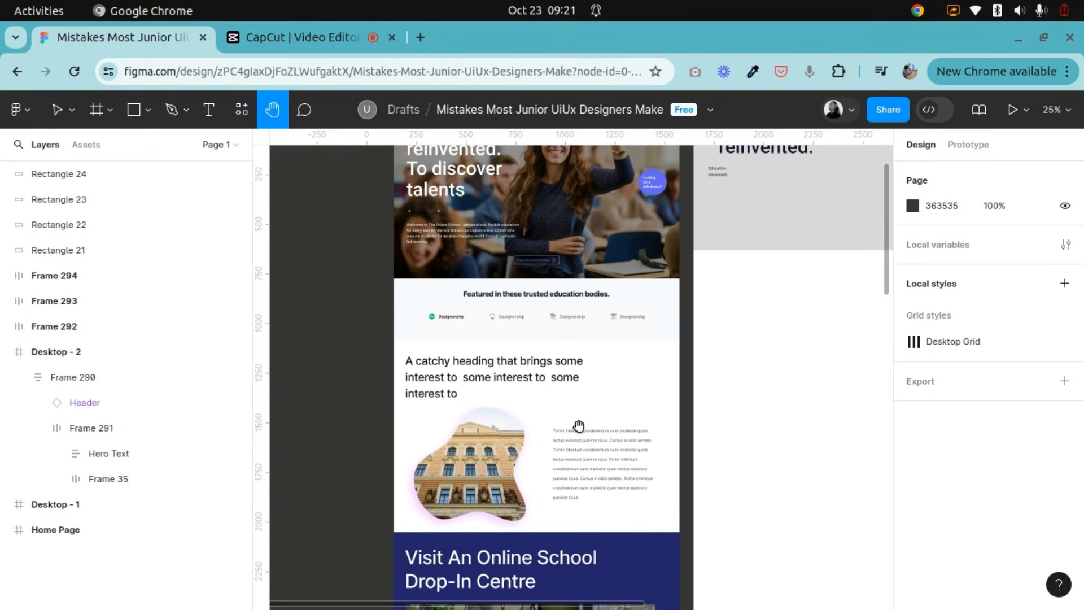
{"action": "scroll", "coordinate": [562, 431], "scroll_direction": "down", "scroll_amount": 5}
{"action": "scroll", "coordinate": [411, 403], "scroll_direction": "up", "scroll_amount": 2}
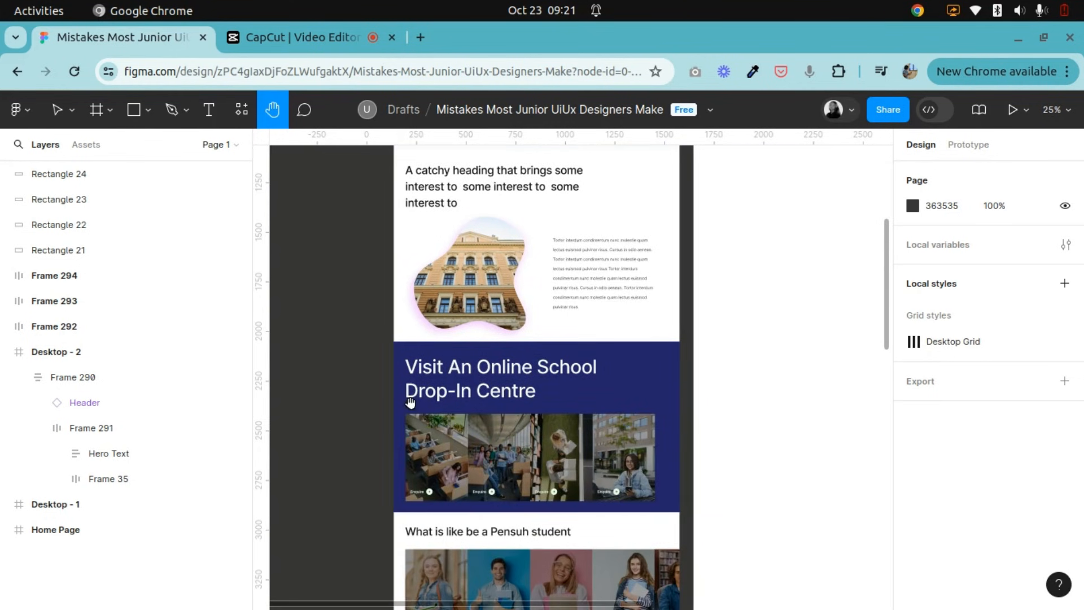
{"action": "left_click", "coordinate": [60, 110]}
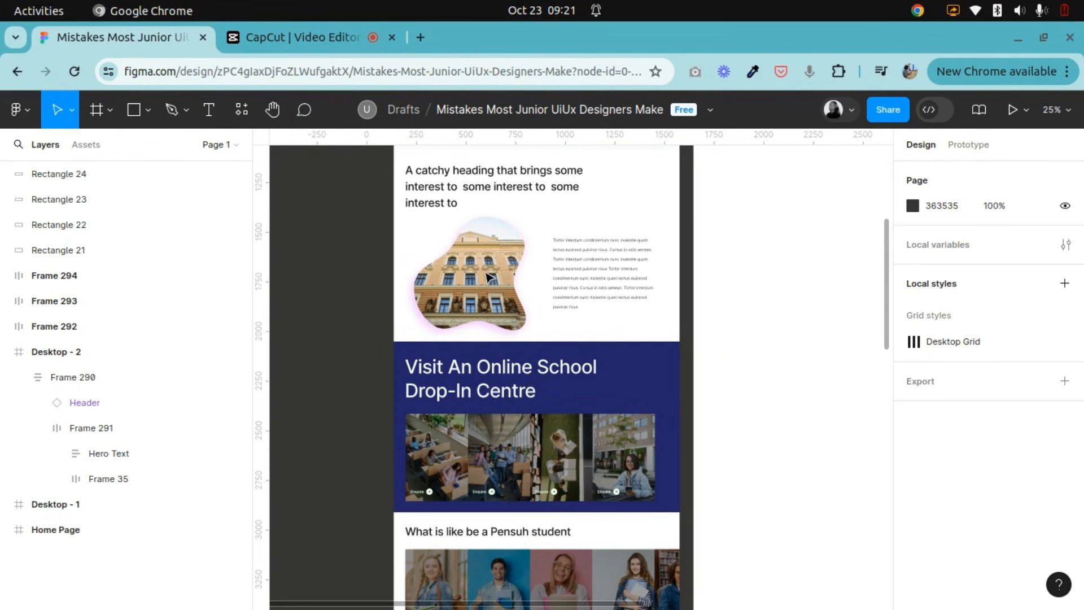
{"action": "left_click", "coordinate": [533, 280]}
{"action": "scroll", "coordinate": [547, 309], "scroll_direction": "up", "scroll_amount": 3}
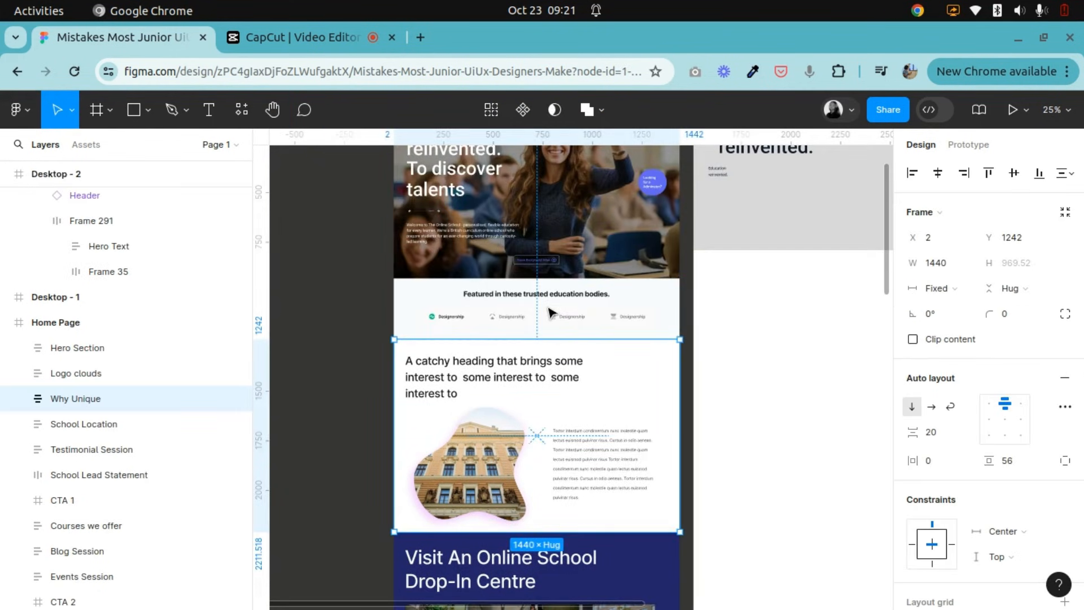
Inspect the nested Frame 41 and its Supporting Text in the Why Unique section.
{"action": "left_click", "coordinate": [615, 476]}
{"action": "left_click", "coordinate": [615, 477]}
{"action": "key", "text": "ctrl+plus"}
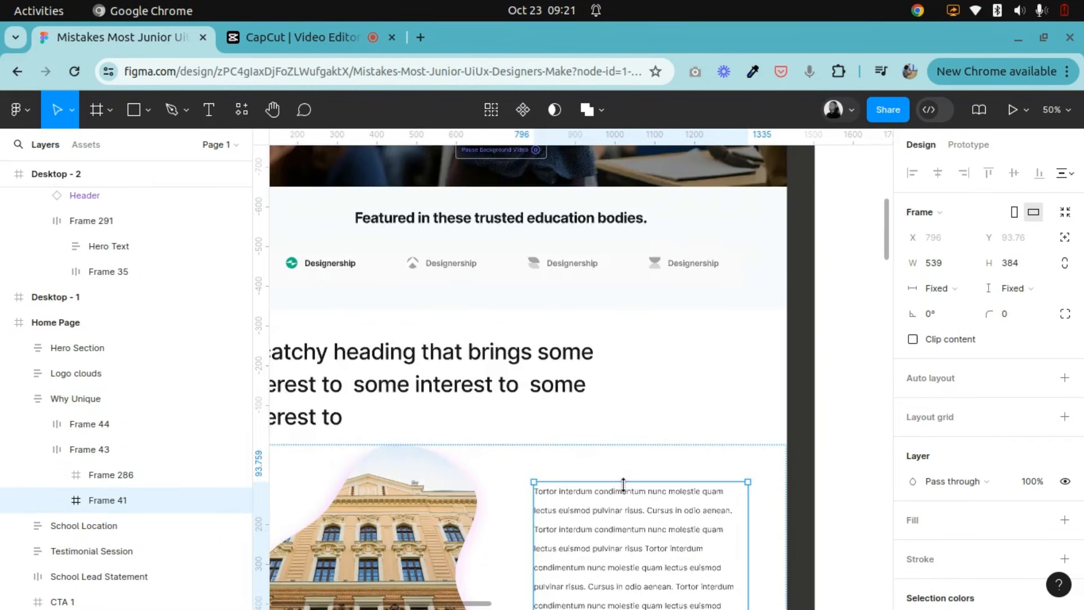
{"action": "scroll", "coordinate": [622, 484], "scroll_direction": "down", "scroll_amount": 3}
{"action": "left_click", "coordinate": [273, 113]}
{"action": "mouse_move", "coordinate": [522, 330]}
{"action": "left_mouse_down"}
{"action": "mouse_move", "coordinate": [564, 341]}
{"action": "mouse_move", "coordinate": [526, 333]}
{"action": "left_mouse_up"}
{"action": "left_click", "coordinate": [59, 111]}
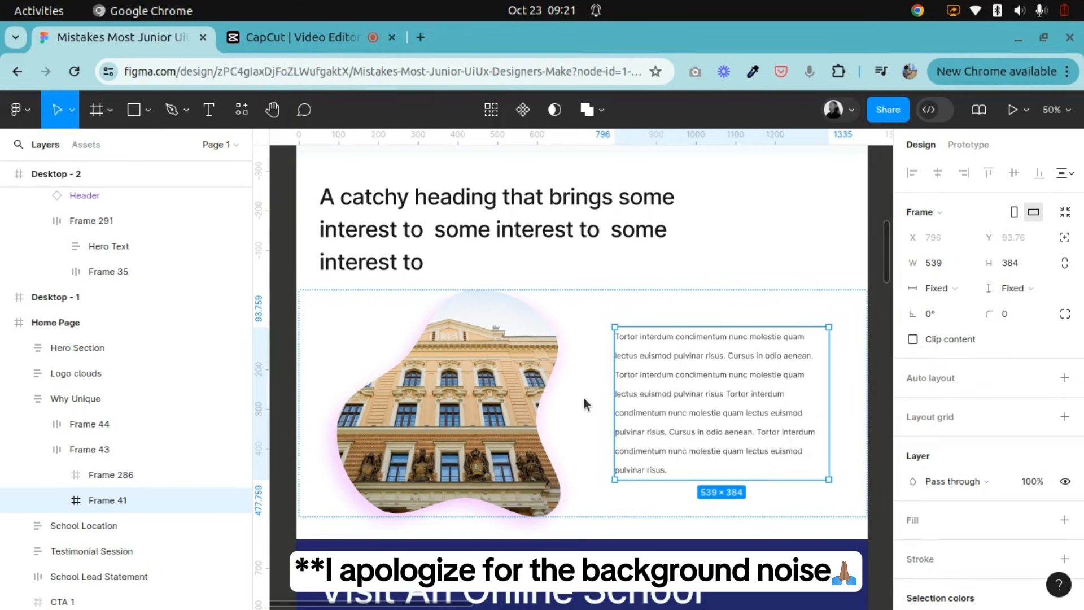
{"action": "left_click", "coordinate": [716, 395]}
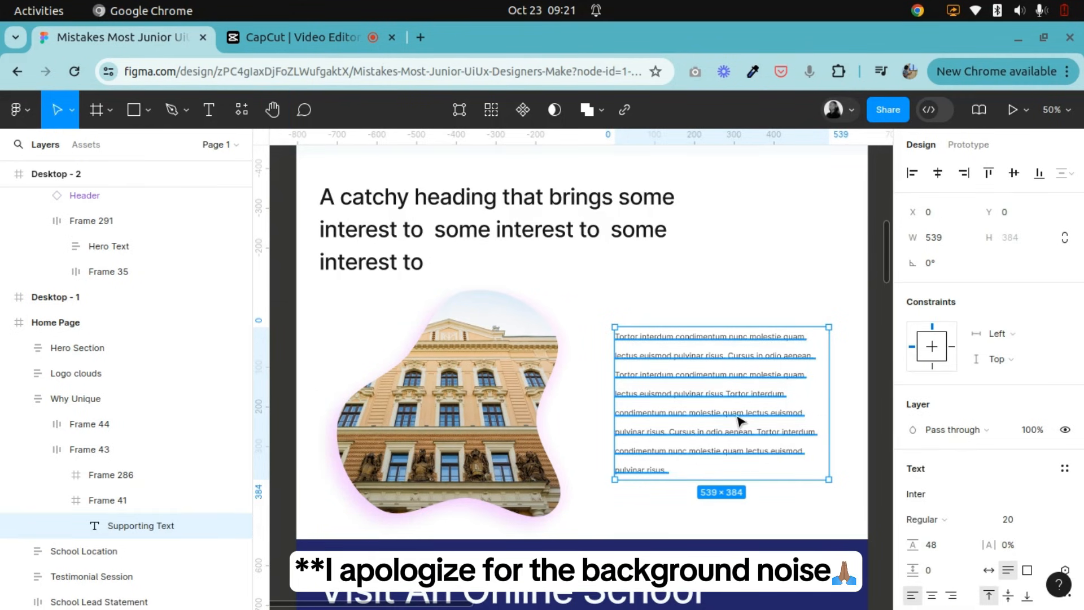
Inspect the image frame, the row wrapping image and text, and the heading frame of the Why Unique section.
{"action": "left_click", "coordinate": [447, 394]}
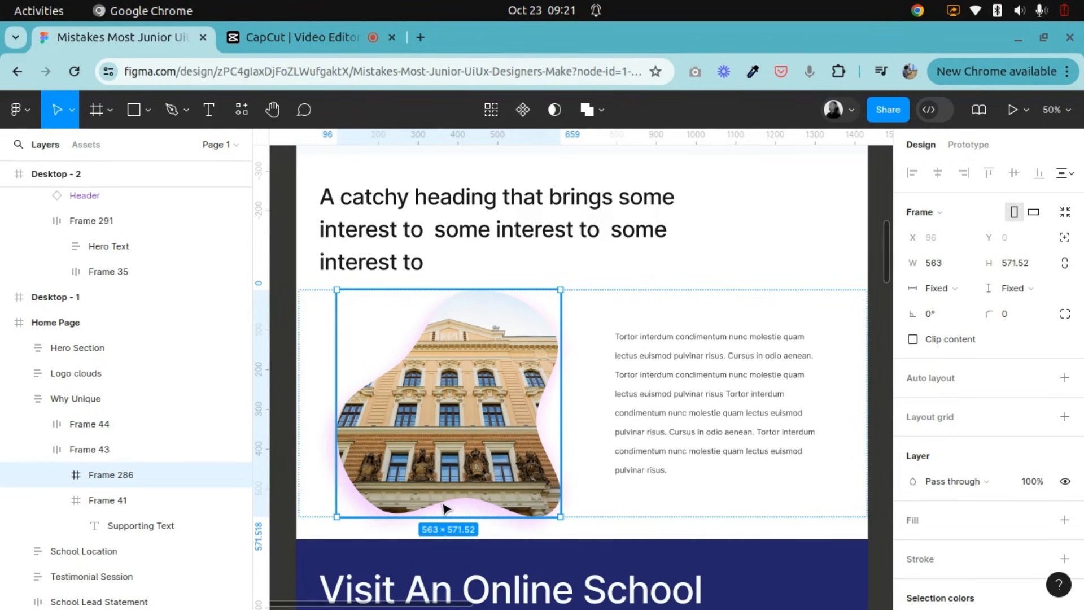
{"action": "left_click", "coordinate": [581, 314]}
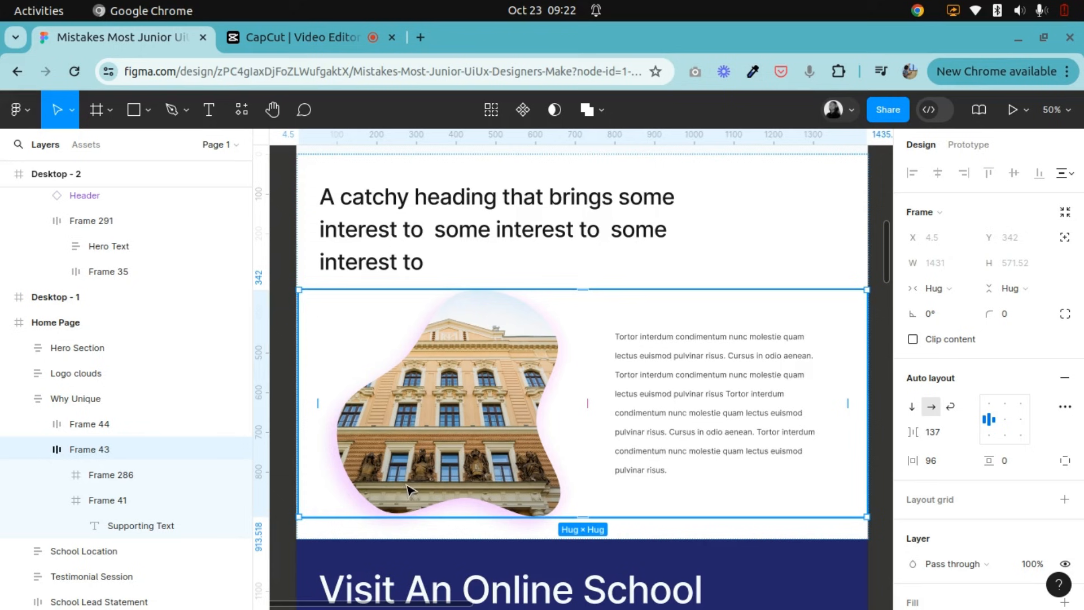
{"action": "key", "text": "minus"}
{"action": "left_click", "coordinate": [666, 293]}
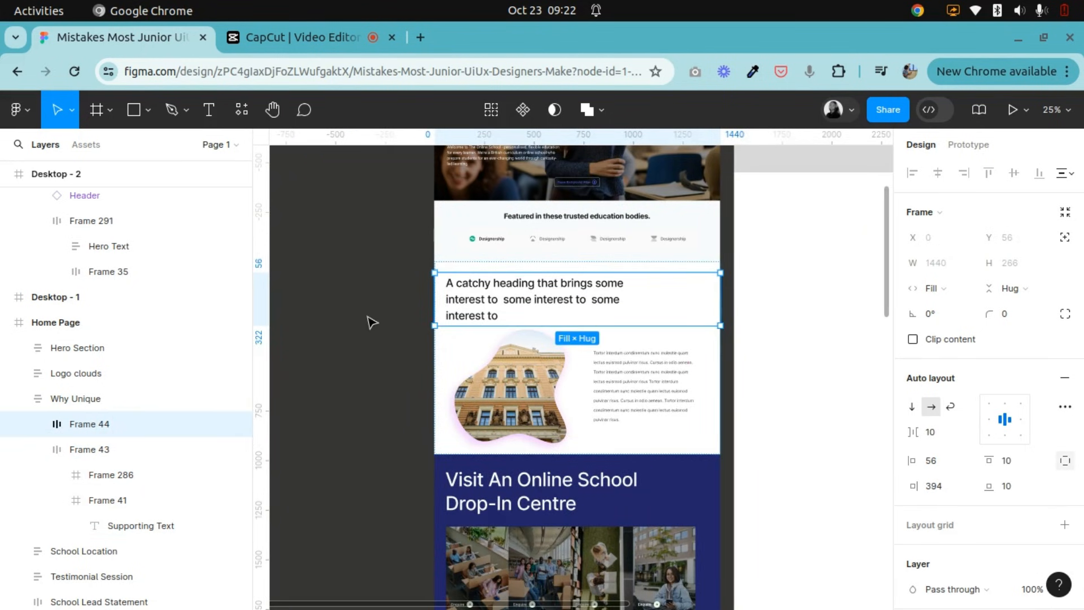
Place a copy of the Home Page's Why Unique section on the empty canvas beside Desktop - 2.
{"action": "left_click", "coordinate": [371, 323]}
{"action": "left_click", "coordinate": [631, 318]}
{"action": "scroll", "coordinate": [617, 390], "scroll_direction": "down", "scroll_amount": 3}
{"action": "scroll", "coordinate": [627, 431], "scroll_direction": "up", "scroll_amount": 3}
{"action": "left_click_drag", "start_coordinate": [650, 349], "coordinate": [794, 278]}
{"action": "left_click", "coordinate": [760, 506]}
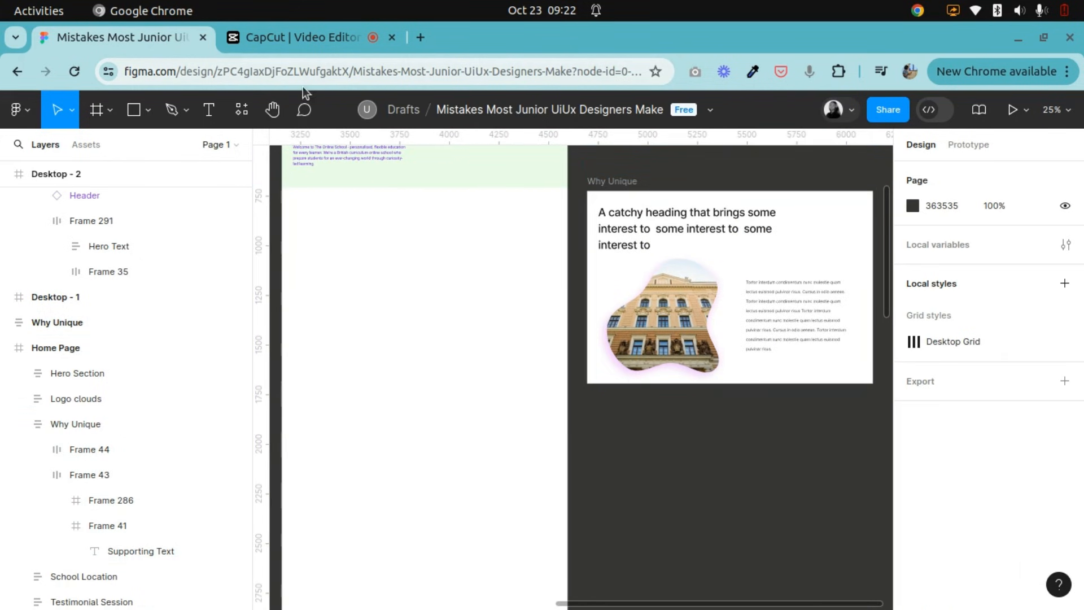
Draw a 1440 × 880 frame in Desktop - 2 directly below the green hero section, flush with its lower edge.
{"action": "left_click", "coordinate": [272, 110]}
{"action": "left_click_drag", "start_coordinate": [345, 246], "coordinate": [432, 390]}
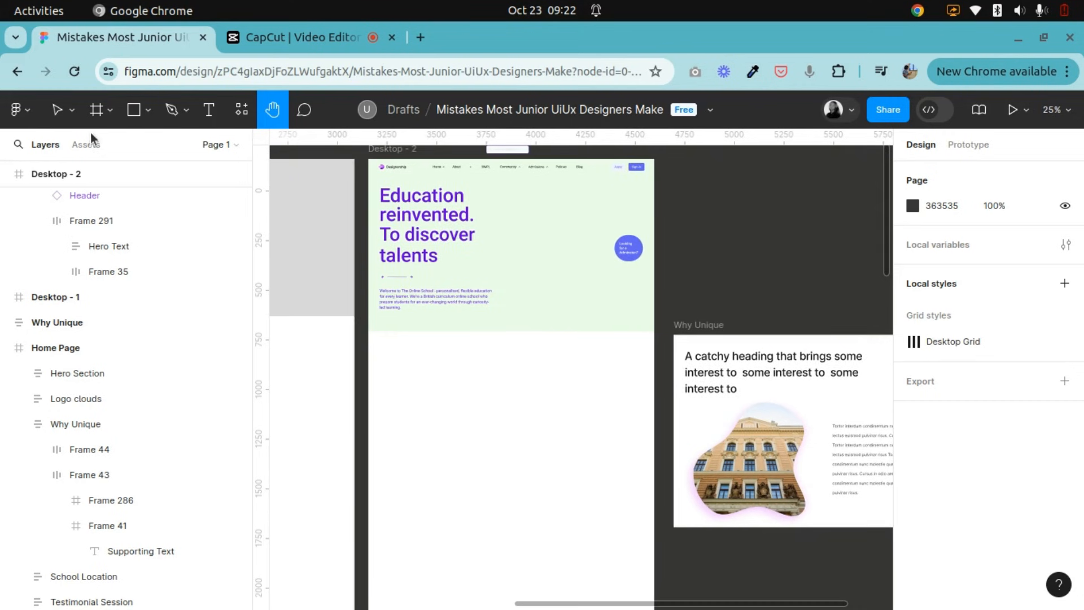
{"action": "left_click", "coordinate": [57, 111]}
{"action": "left_click", "coordinate": [110, 121]}
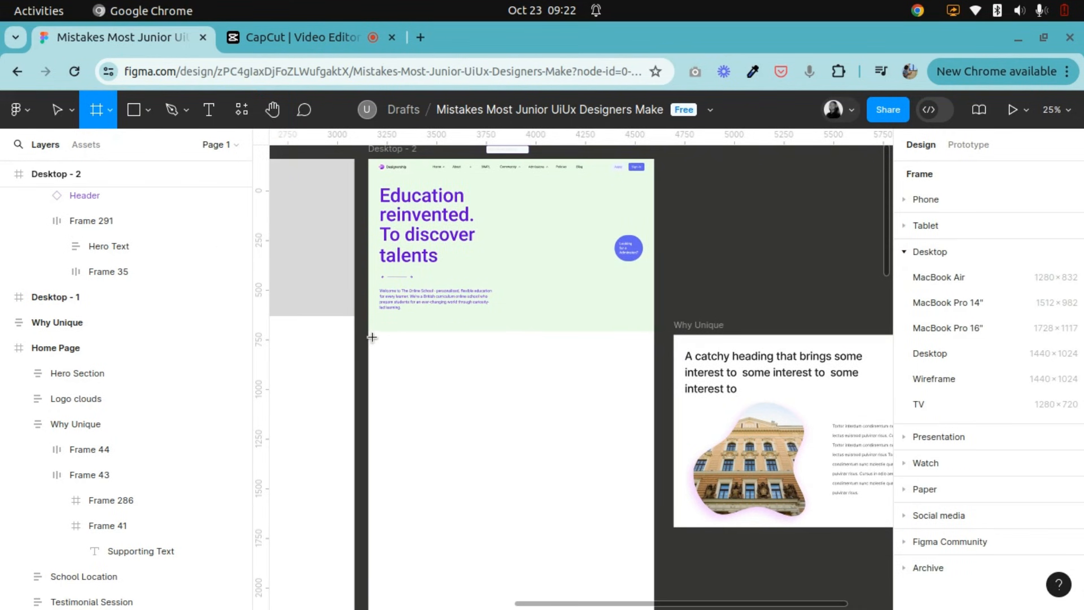
{"action": "left_click_drag", "start_coordinate": [368, 333], "coordinate": [652, 506]}
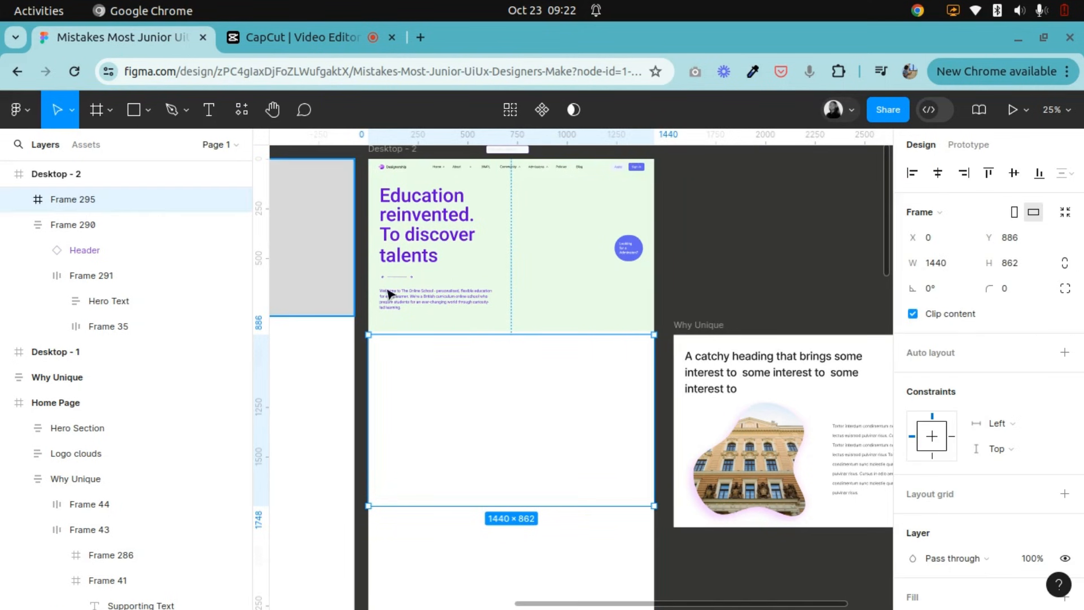
{"action": "left_click_drag", "start_coordinate": [405, 332], "coordinate": [405, 331]}
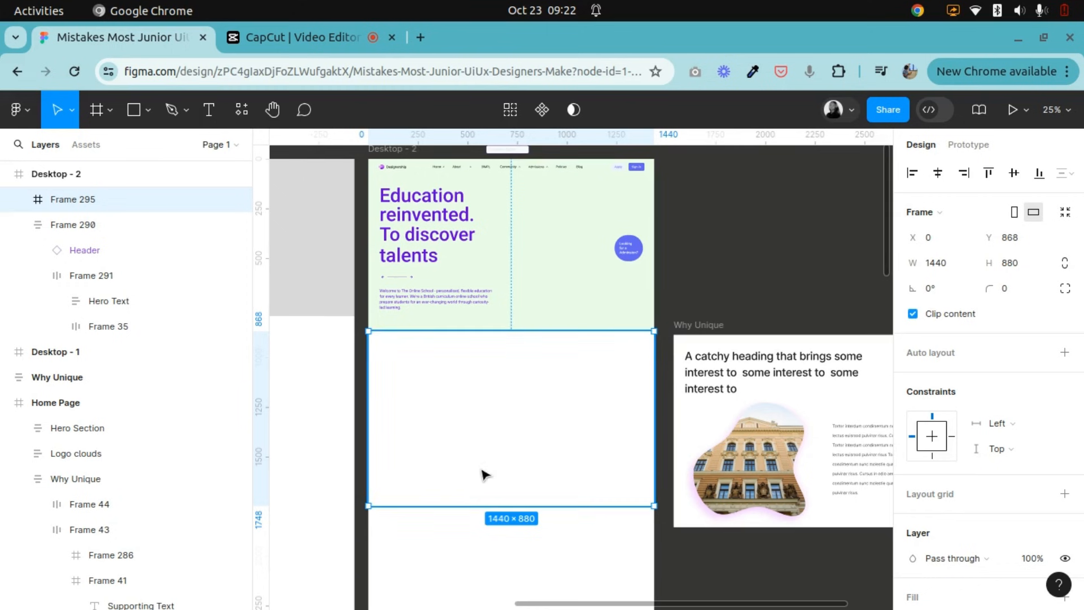
Give the new frame below the hero section a light purple F7E7FF fill.
{"action": "scroll", "coordinate": [1034, 471], "scroll_direction": "down", "scroll_amount": 5}
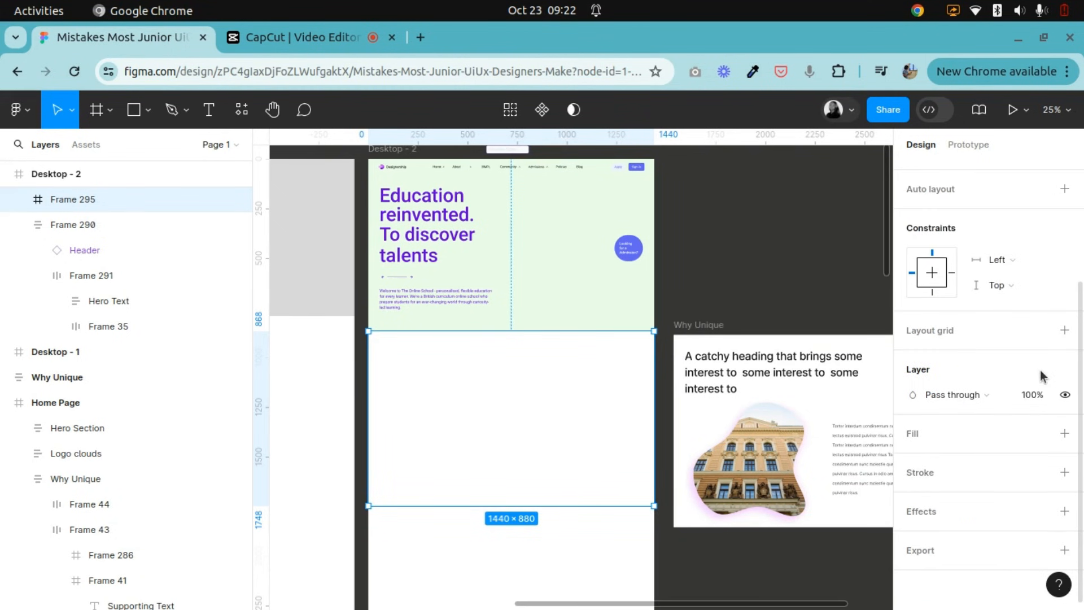
{"action": "left_click", "coordinate": [1064, 433]}
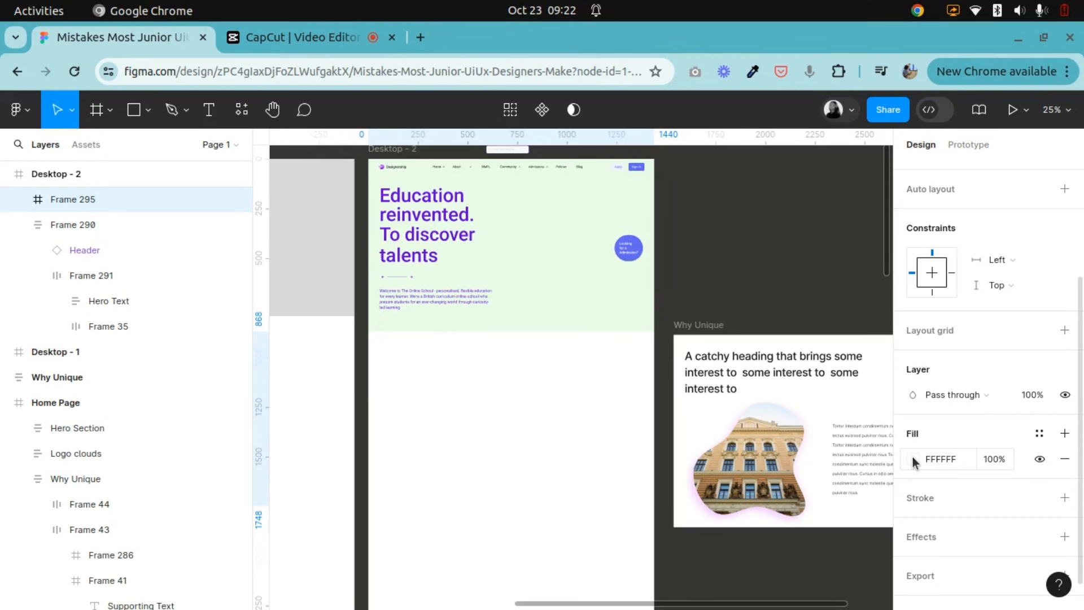
{"action": "left_click", "coordinate": [913, 458]}
{"action": "left_click", "coordinate": [818, 524]}
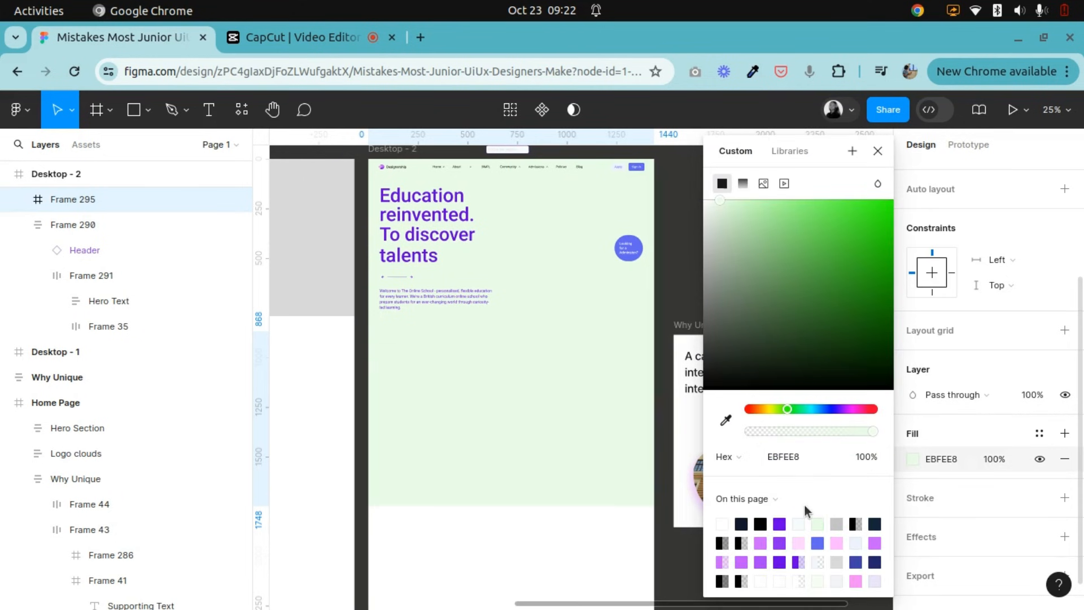
{"action": "left_click", "coordinate": [875, 543]}
{"action": "left_click_drag", "start_coordinate": [733, 217], "coordinate": [723, 209]}
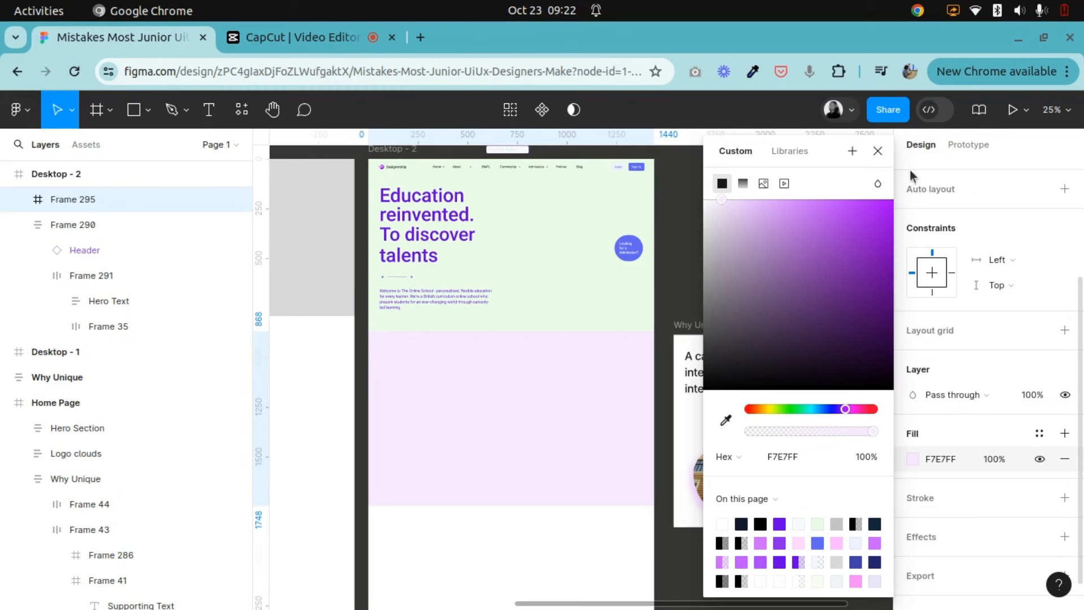
{"action": "left_click", "coordinate": [877, 152]}
{"action": "left_click", "coordinate": [756, 271]}
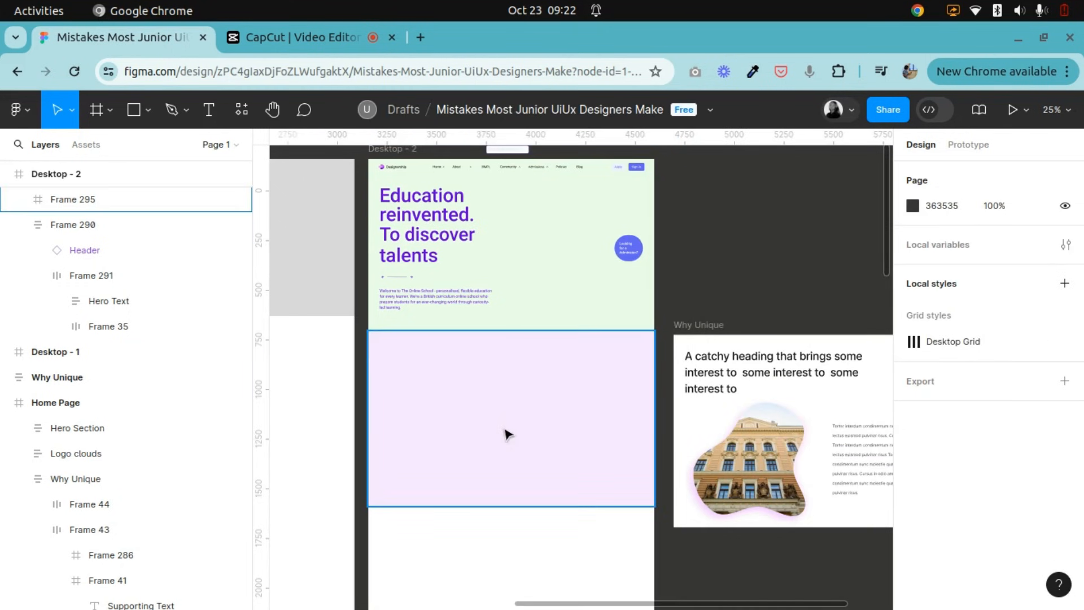
Add auto layout to the light purple frame in Desktop - 2.
{"action": "left_click", "coordinate": [506, 433]}
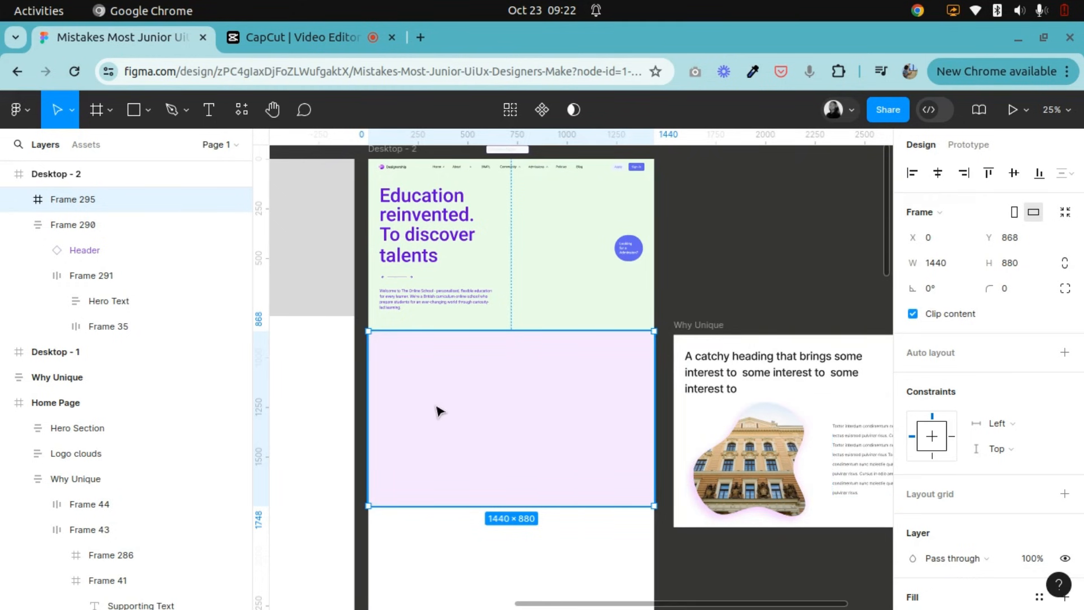
{"action": "scroll", "coordinate": [438, 411], "scroll_direction": "up", "scroll_amount": 2}
{"action": "scroll", "coordinate": [544, 416], "scroll_direction": "down", "scroll_amount": 4}
{"action": "right_click", "coordinate": [524, 347]}
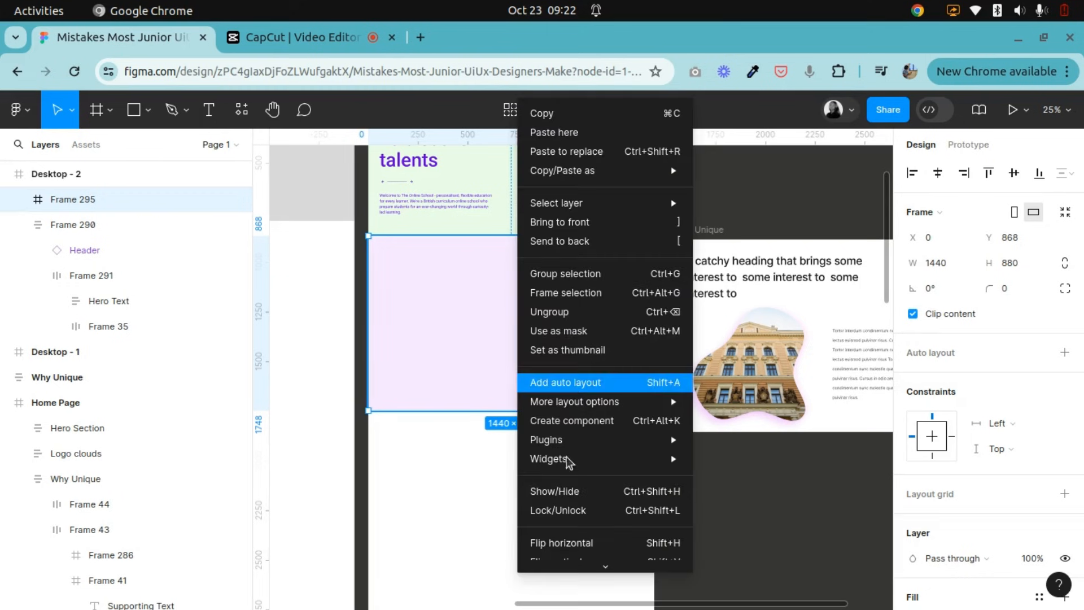
{"action": "left_click", "coordinate": [452, 344]}
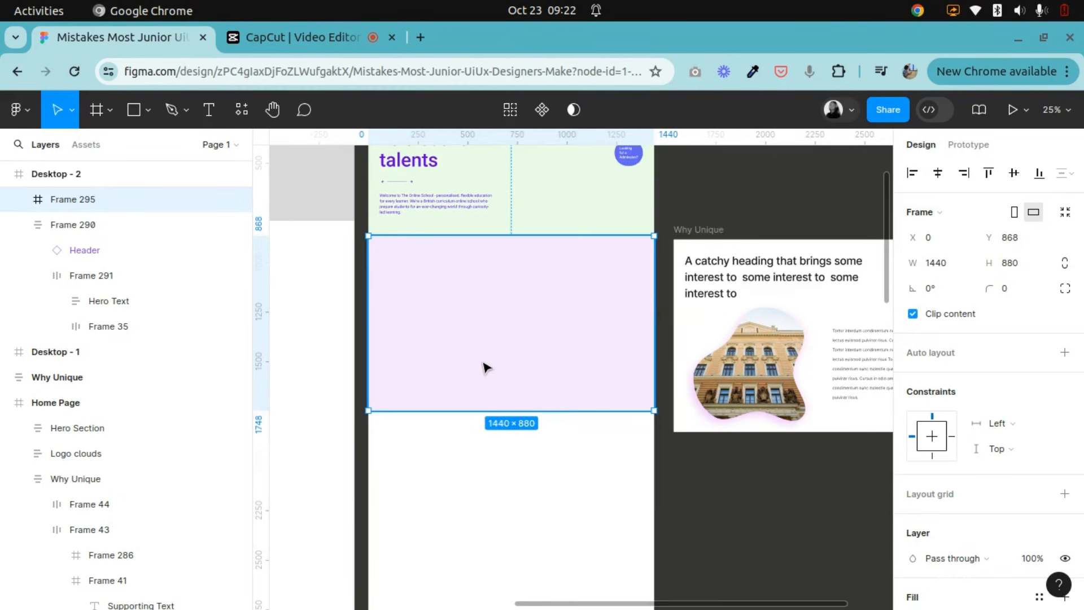
{"action": "right_click", "coordinate": [489, 352]}
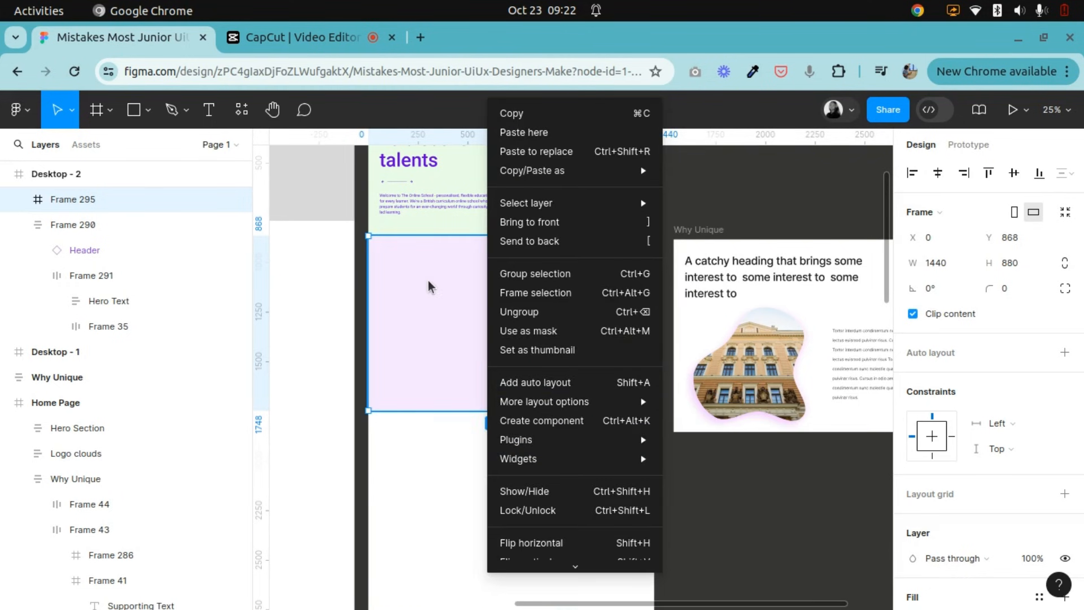
{"action": "left_click", "coordinate": [432, 288]}
{"action": "right_click", "coordinate": [428, 288]}
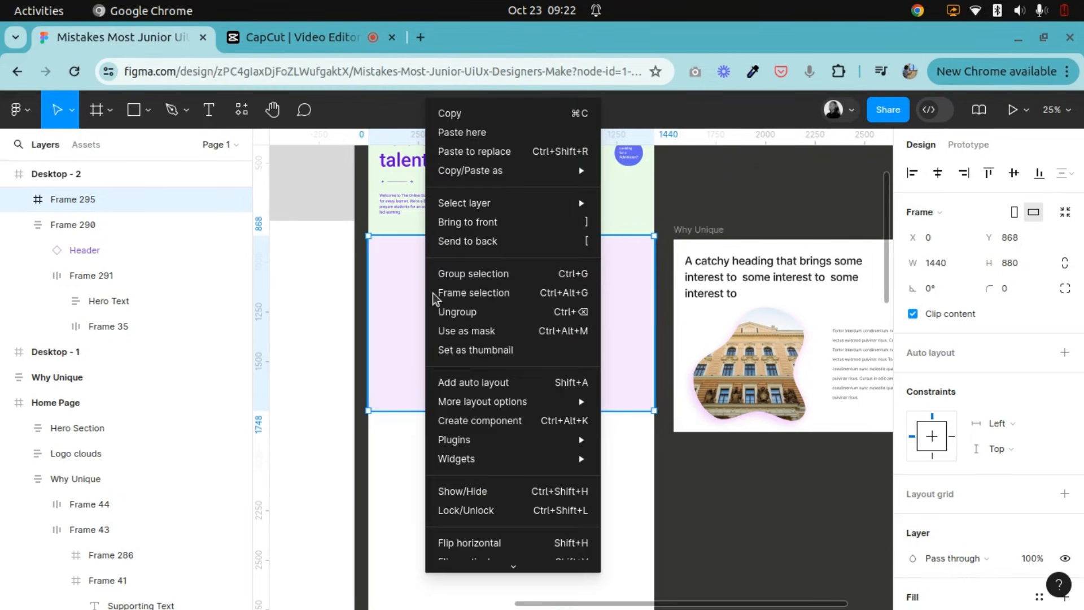
{"action": "left_click", "coordinate": [456, 383]}
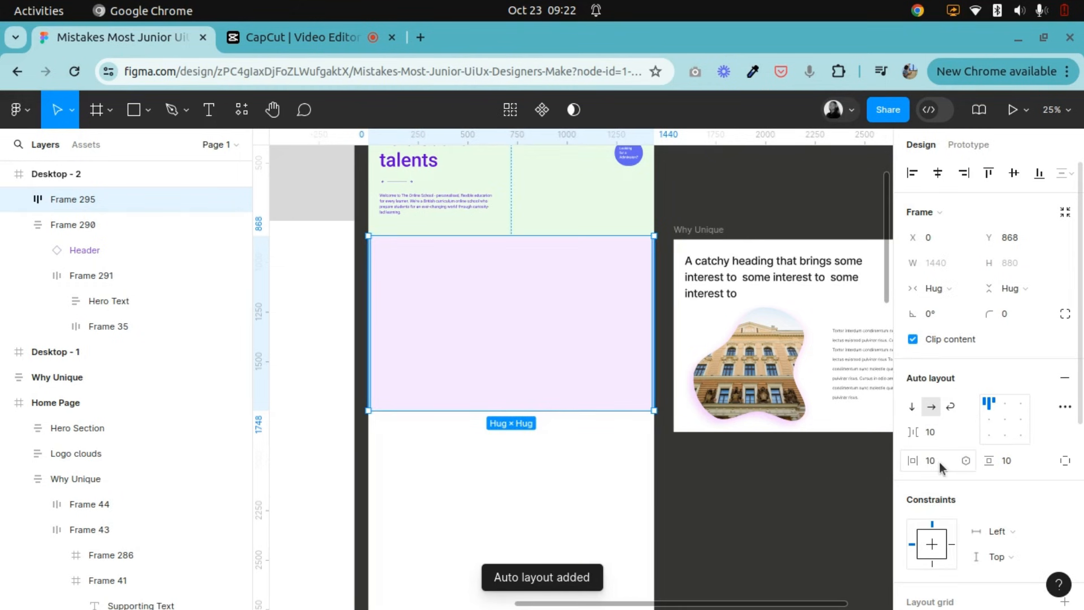
Set the light purple frame's horizontal padding to 56.
{"action": "scroll", "coordinate": [550, 411], "scroll_direction": "up", "scroll_amount": 3}
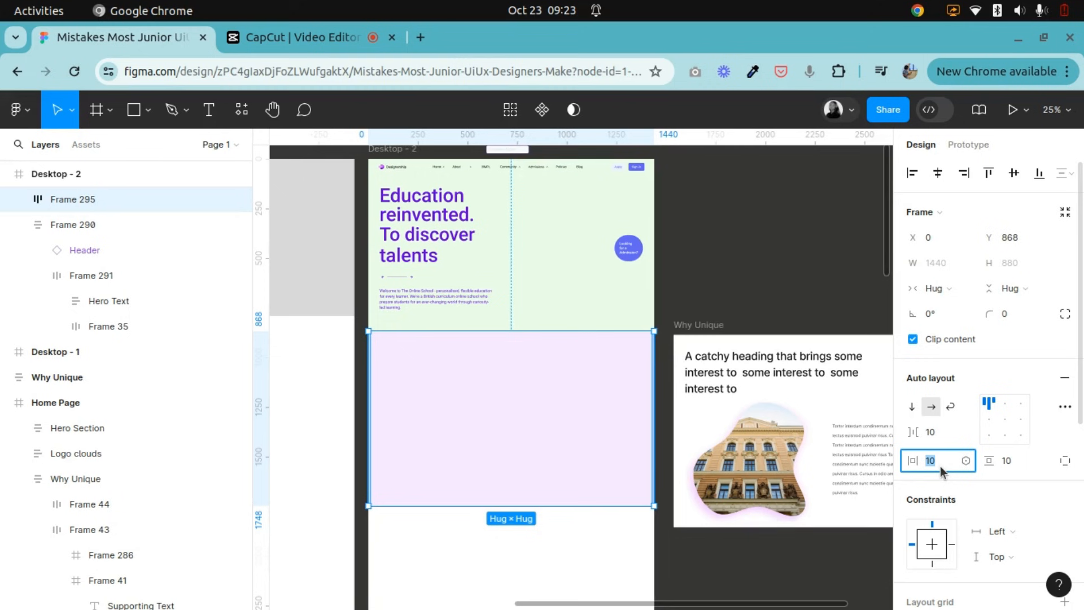
{"action": "type", "text": "56"}
{"action": "key", "text": "Return"}
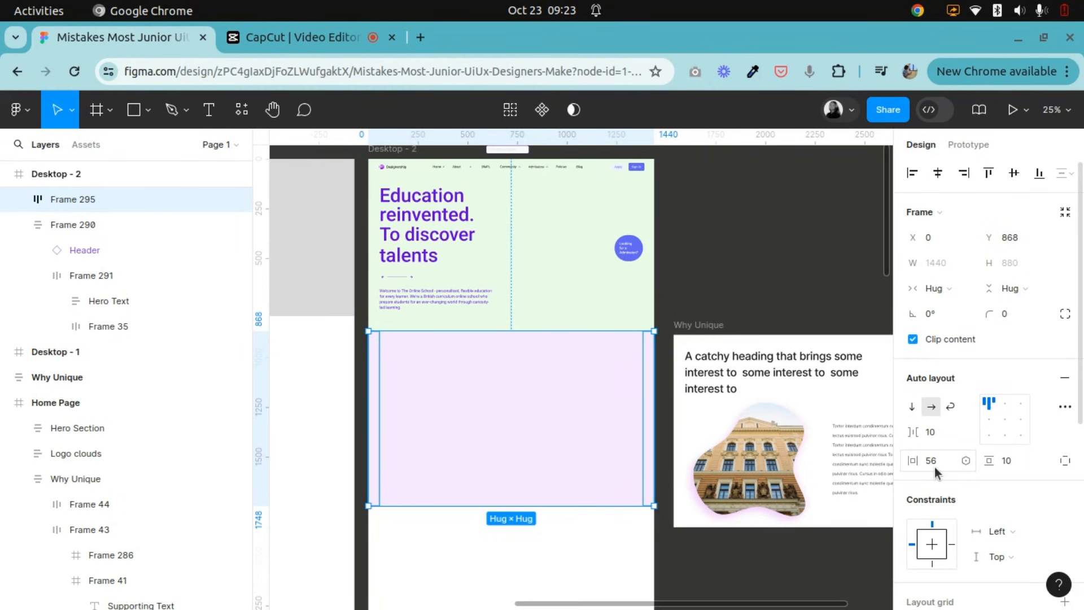
Check the column count, margin and gutter of Desktop - 2's layout grid against the light purple frame's padding.
{"action": "scroll", "coordinate": [434, 297], "scroll_direction": "up", "scroll_amount": 3}
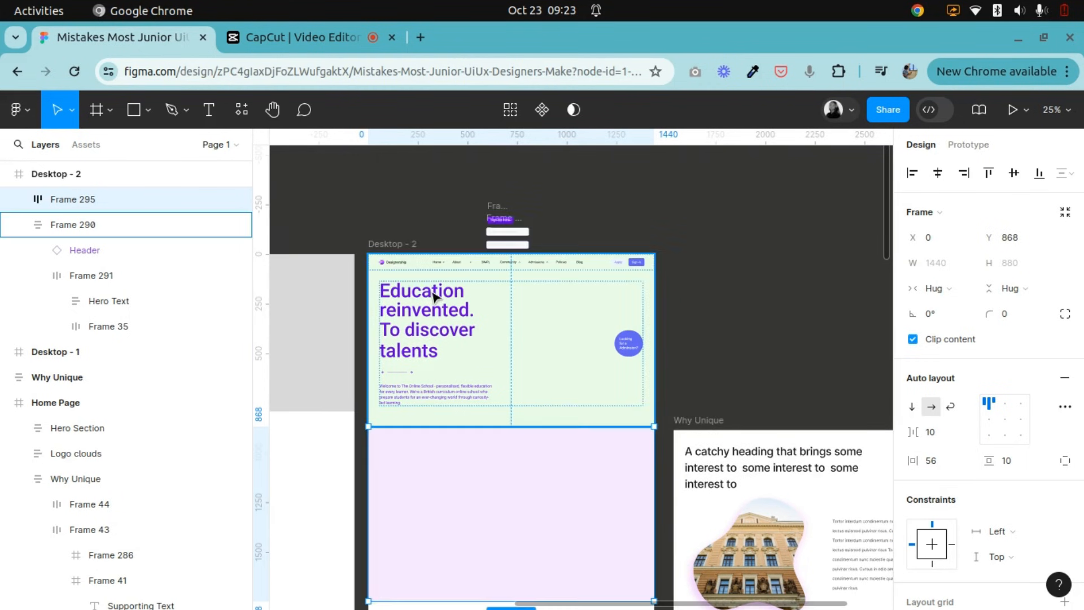
{"action": "left_click", "coordinate": [406, 246]}
{"action": "left_click", "coordinate": [907, 446]}
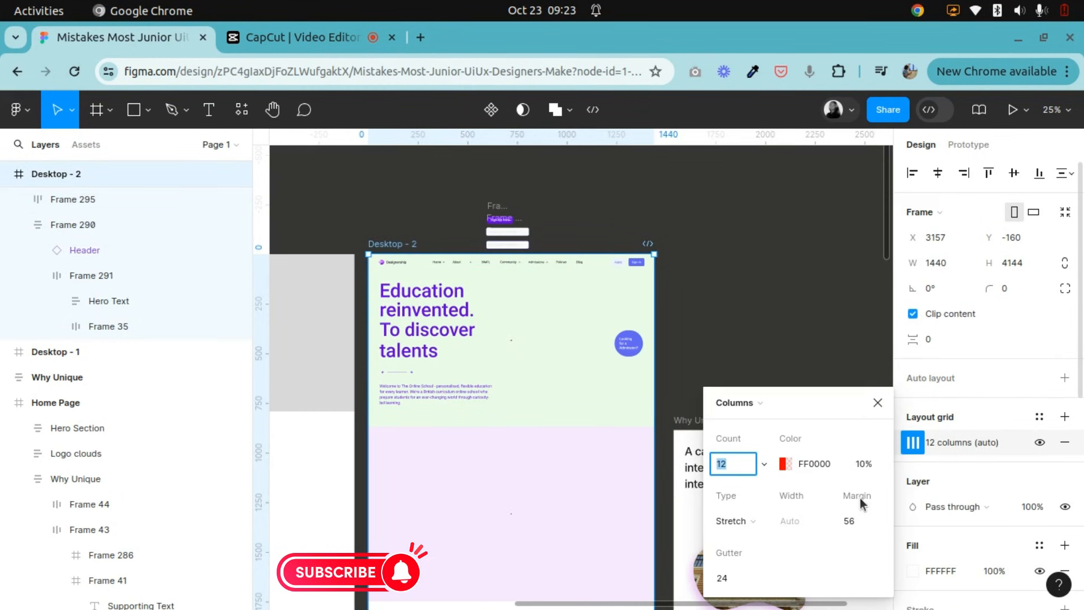
{"action": "left_click", "coordinate": [877, 402]}
{"action": "scroll", "coordinate": [428, 504], "scroll_direction": "down", "scroll_amount": 5}
{"action": "left_click", "coordinate": [483, 340]}
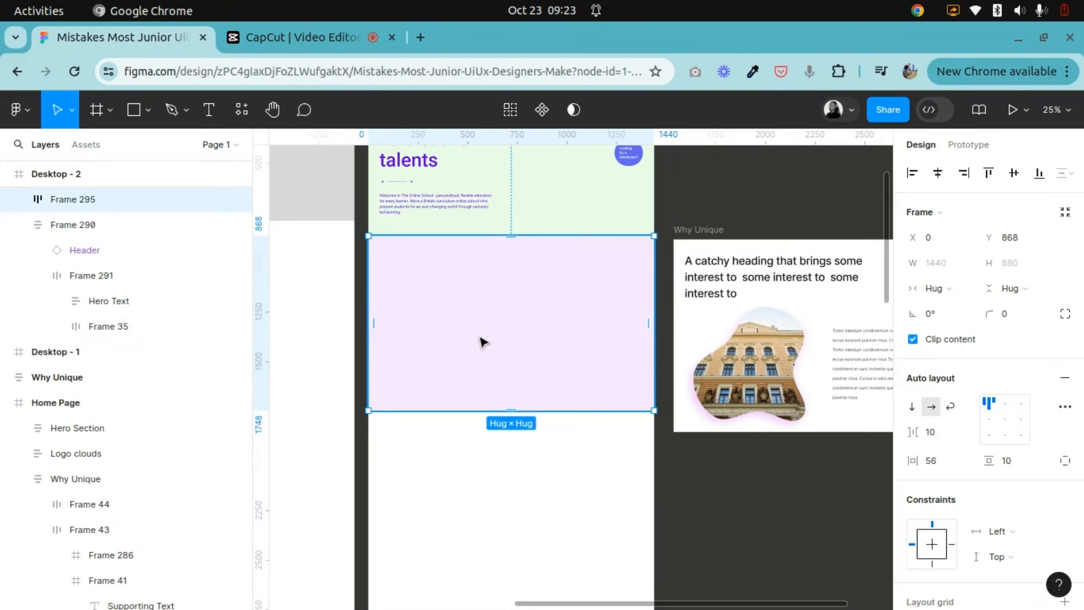
Make the 12-column layout grid visible on Desktop - 2.
{"action": "scroll", "coordinate": [387, 305], "scroll_direction": "up", "scroll_amount": 3}
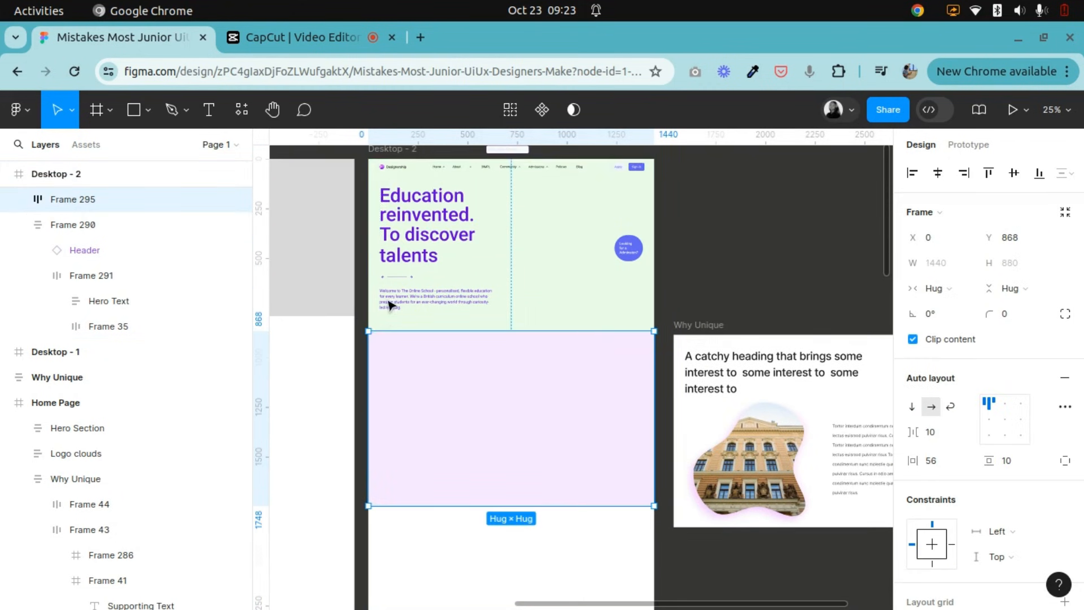
{"action": "scroll", "coordinate": [386, 226], "scroll_direction": "up", "scroll_amount": 5}
{"action": "left_click", "coordinate": [391, 338]}
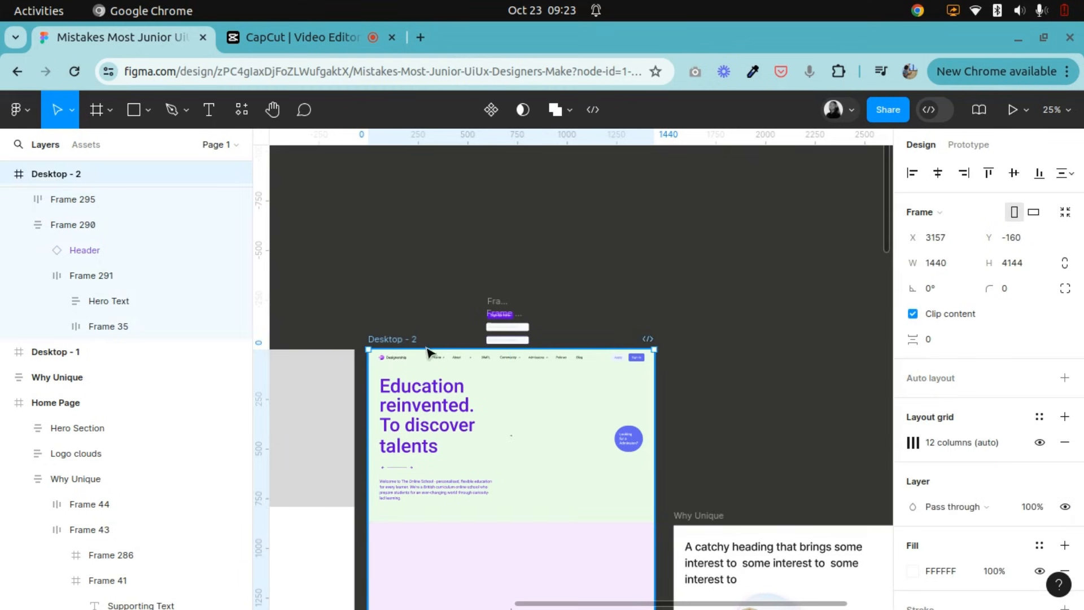
{"action": "left_click", "coordinate": [1039, 443]}
{"action": "scroll", "coordinate": [367, 483], "scroll_direction": "down", "scroll_amount": 5}
{"action": "scroll", "coordinate": [391, 445], "scroll_direction": "up", "scroll_amount": 2}
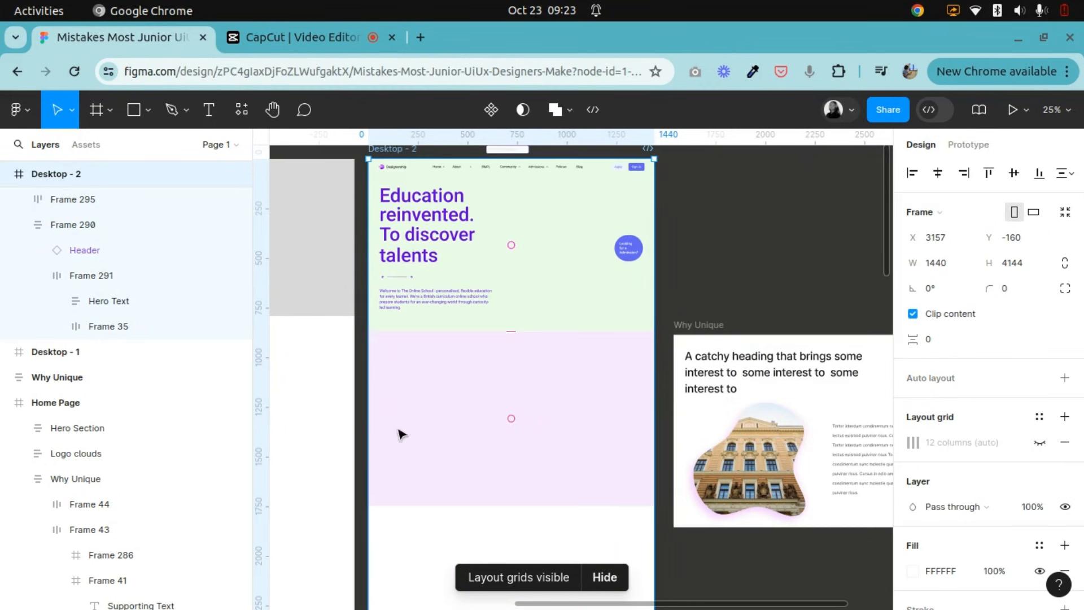
{"action": "left_click", "coordinate": [1039, 442]}
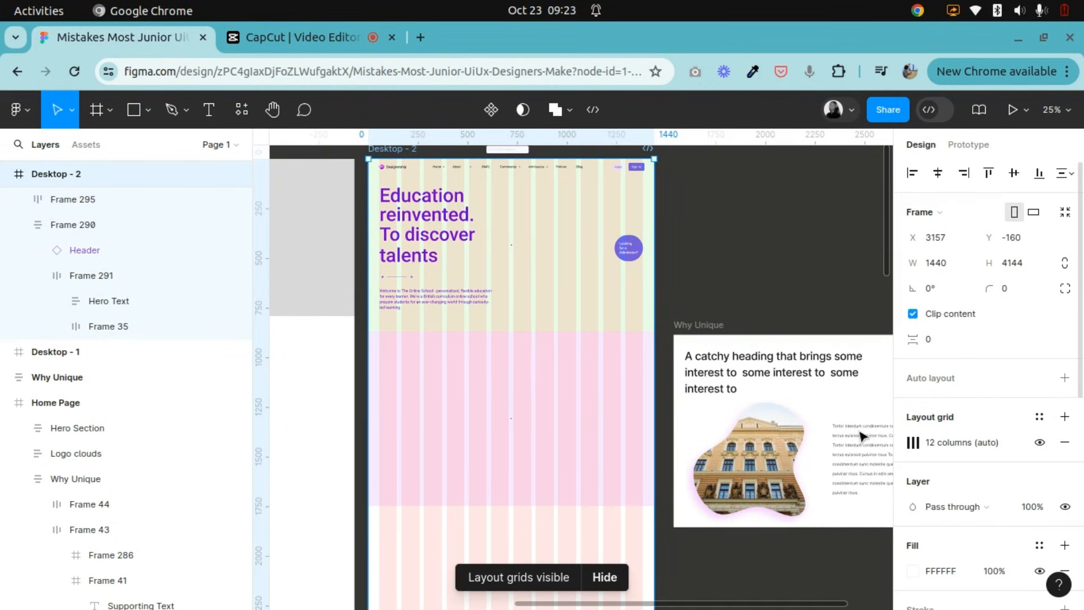
Set the light purple frame's vertical padding to 56.
{"action": "left_click", "coordinate": [398, 391]}
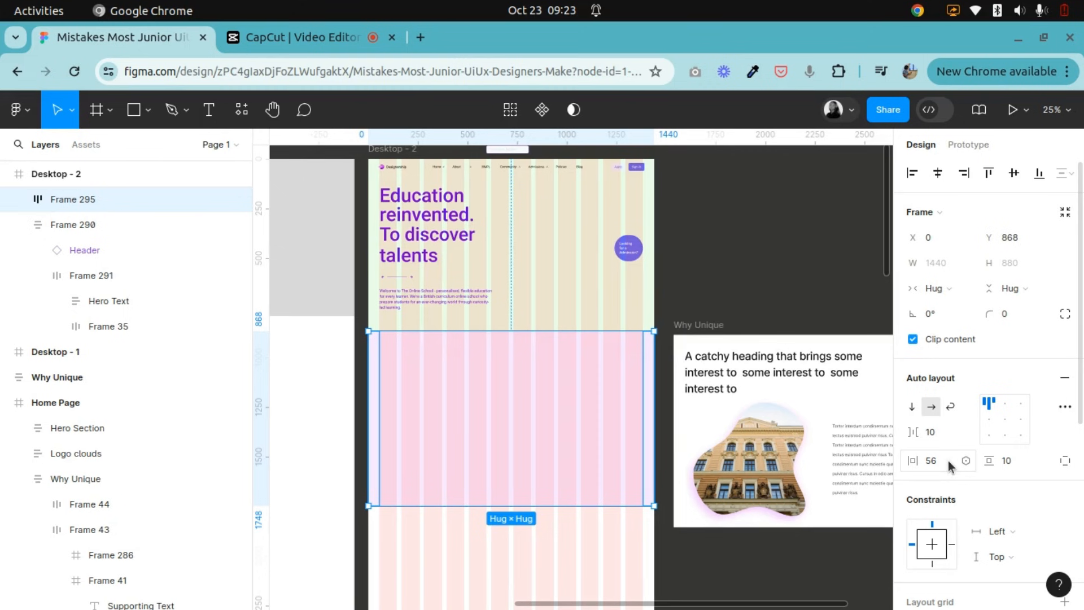
{"action": "left_click", "coordinate": [1012, 466]}
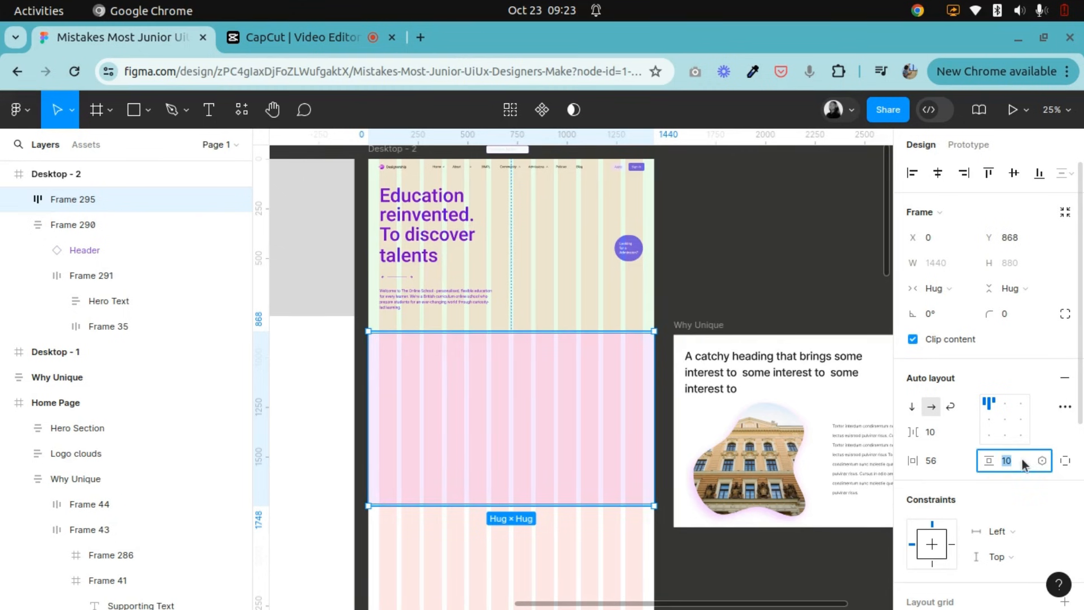
{"action": "type", "text": "56"}
{"action": "key", "text": "Return"}
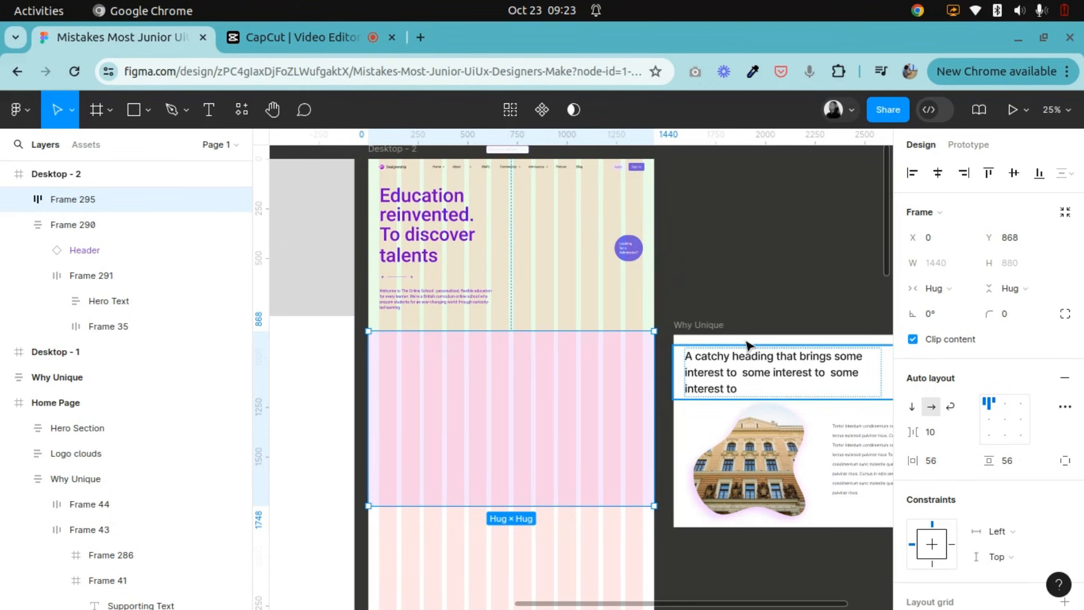
Place a copy of the Why Unique section heading in Desktop - 2, below the light purple frame.
{"action": "left_click", "coordinate": [760, 375]}
{"action": "double_click", "coordinate": [758, 375]}
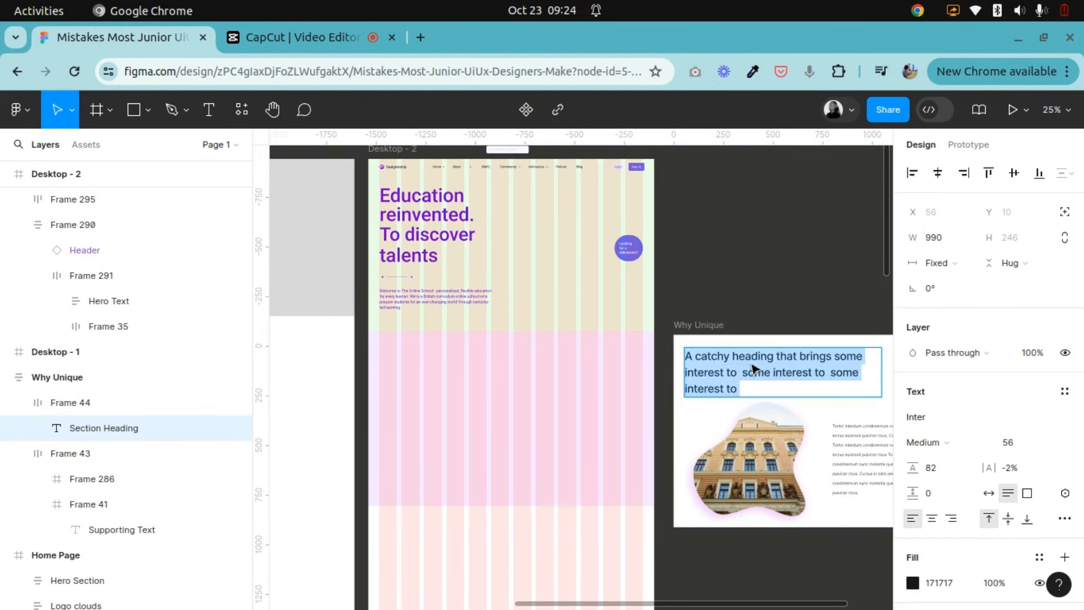
{"action": "left_click", "coordinate": [841, 273]}
{"action": "left_click", "coordinate": [730, 358]}
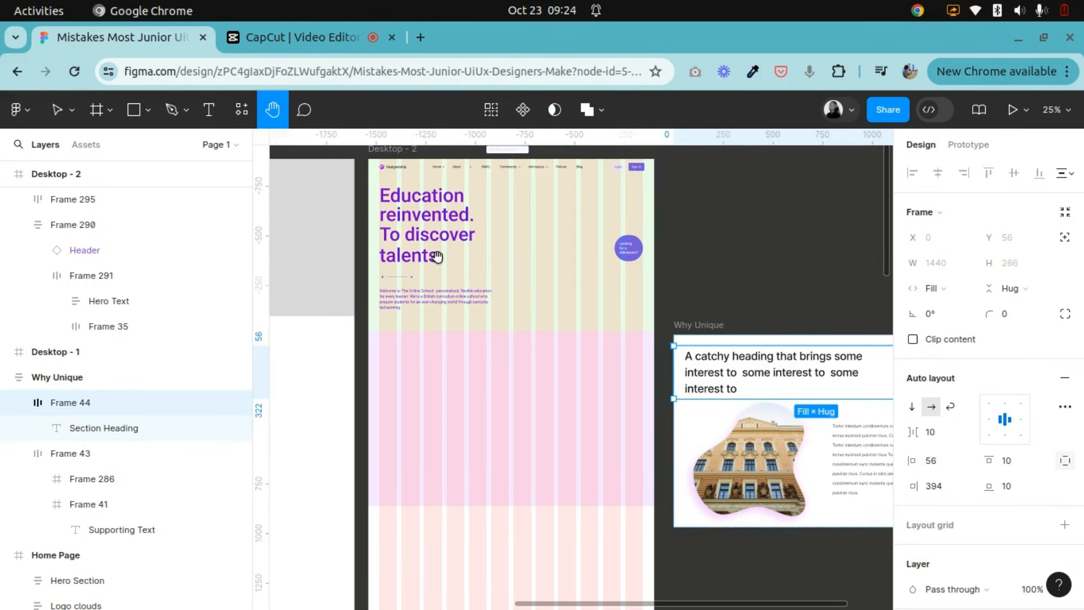
{"action": "scroll", "coordinate": [475, 282], "scroll_direction": "right", "scroll_amount": 2}
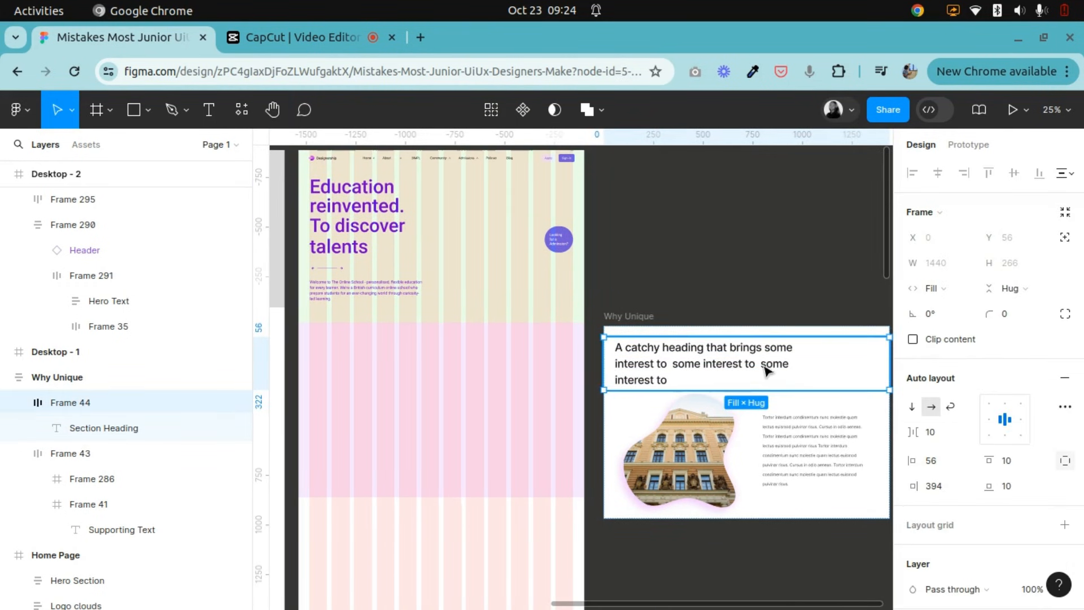
{"action": "left_click", "coordinate": [698, 367]}
{"action": "left_click_drag", "start_coordinate": [694, 356], "coordinate": [704, 245]}
{"action": "left_click_drag", "start_coordinate": [604, 372], "coordinate": [411, 568]}
{"action": "key", "text": "h"}
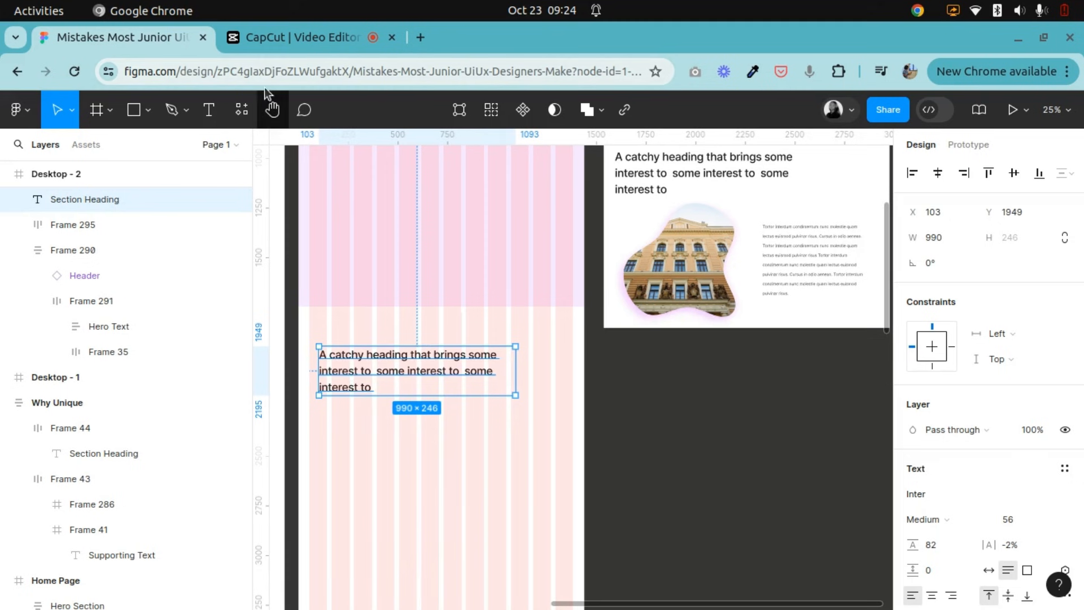
{"action": "left_click_drag", "start_coordinate": [420, 302], "coordinate": [504, 404]}
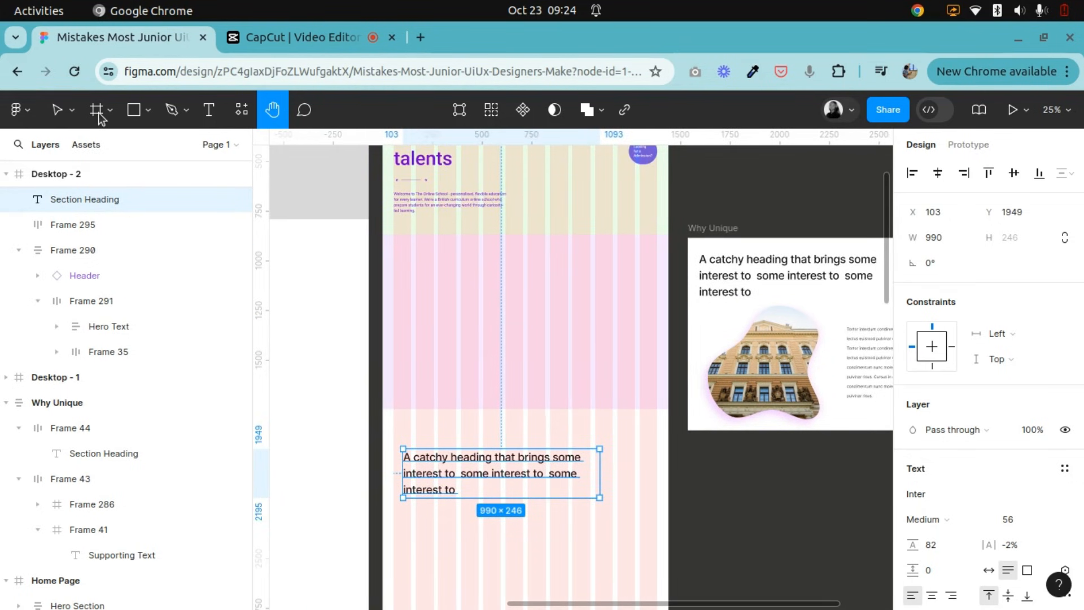
Change the light purple frame's sizing to fixed width and fixed height.
{"action": "left_click", "coordinate": [57, 110]}
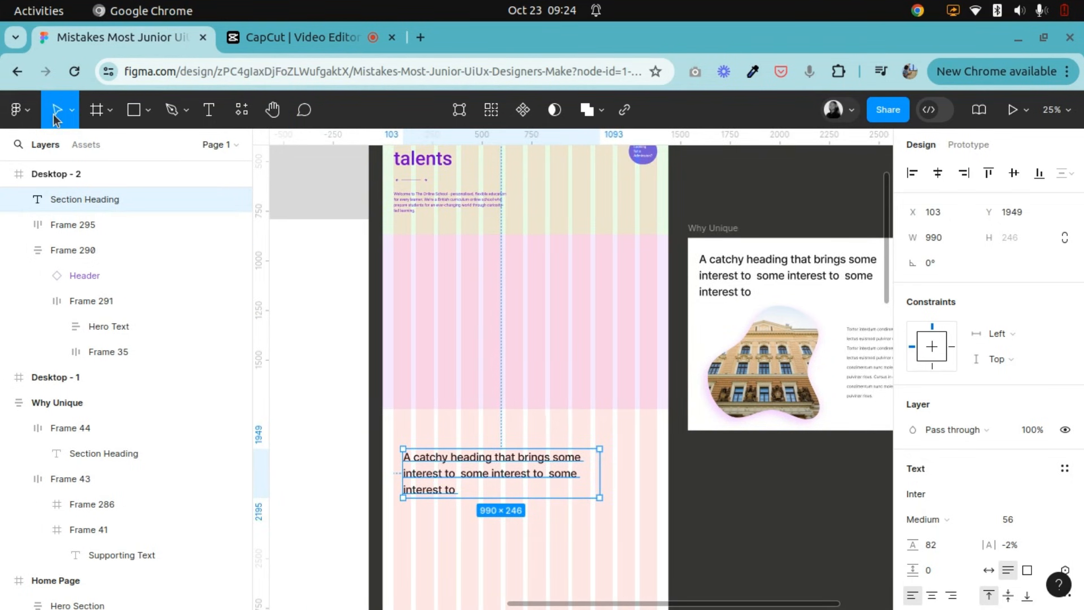
{"action": "left_click", "coordinate": [500, 321]}
{"action": "left_click", "coordinate": [460, 485]}
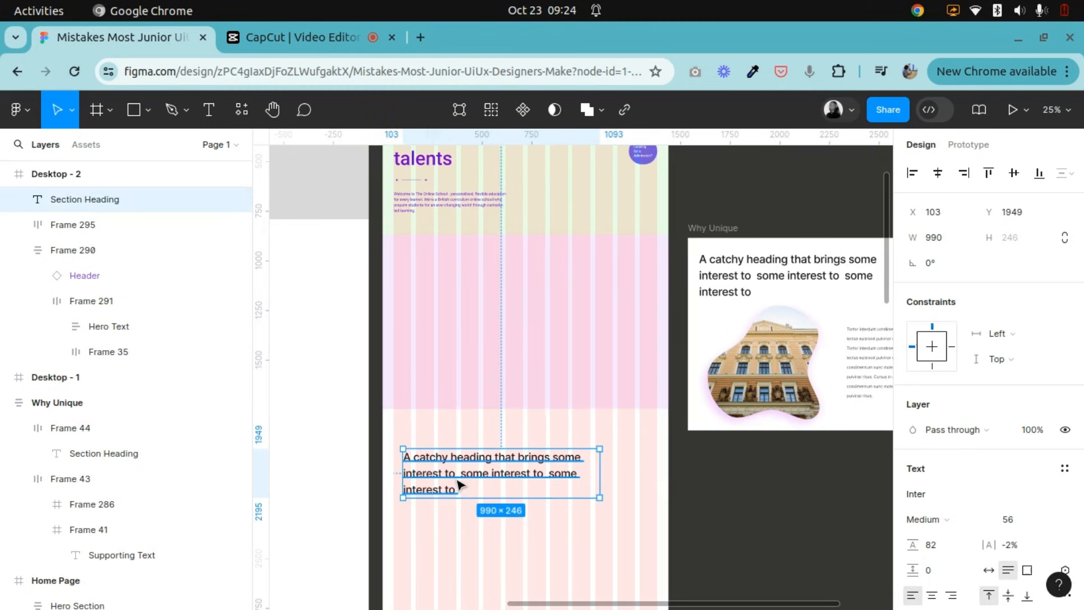
{"action": "left_click", "coordinate": [457, 275]}
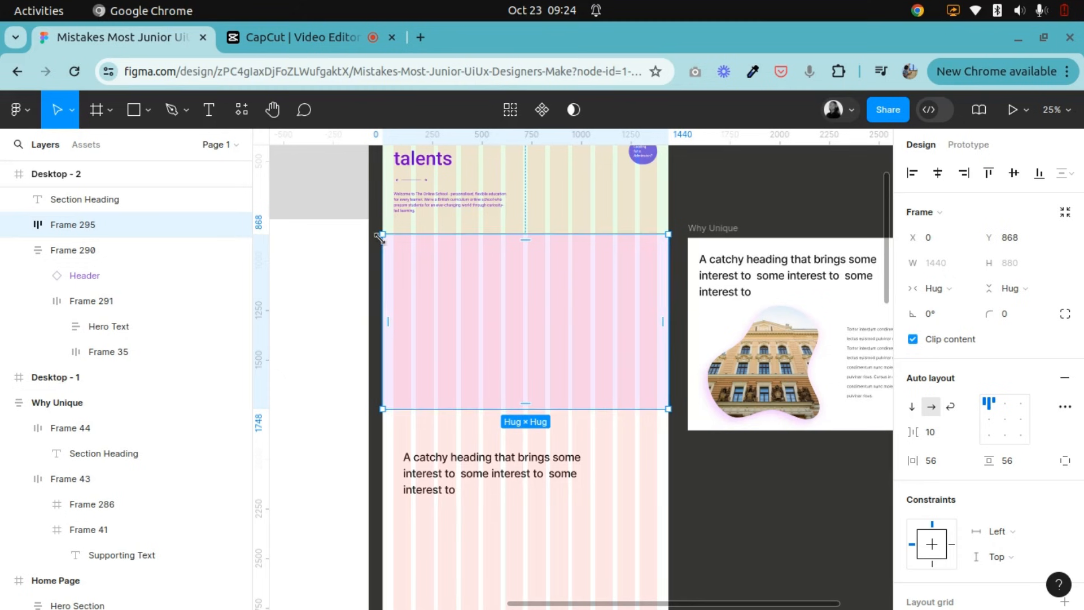
{"action": "left_click", "coordinate": [952, 290]}
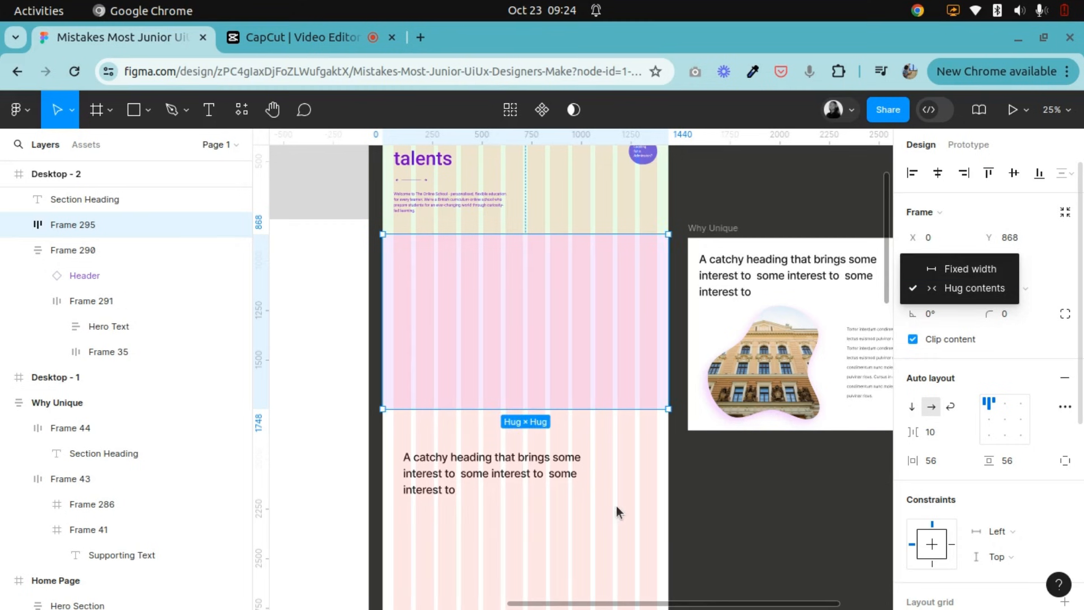
{"action": "left_click", "coordinate": [715, 502]}
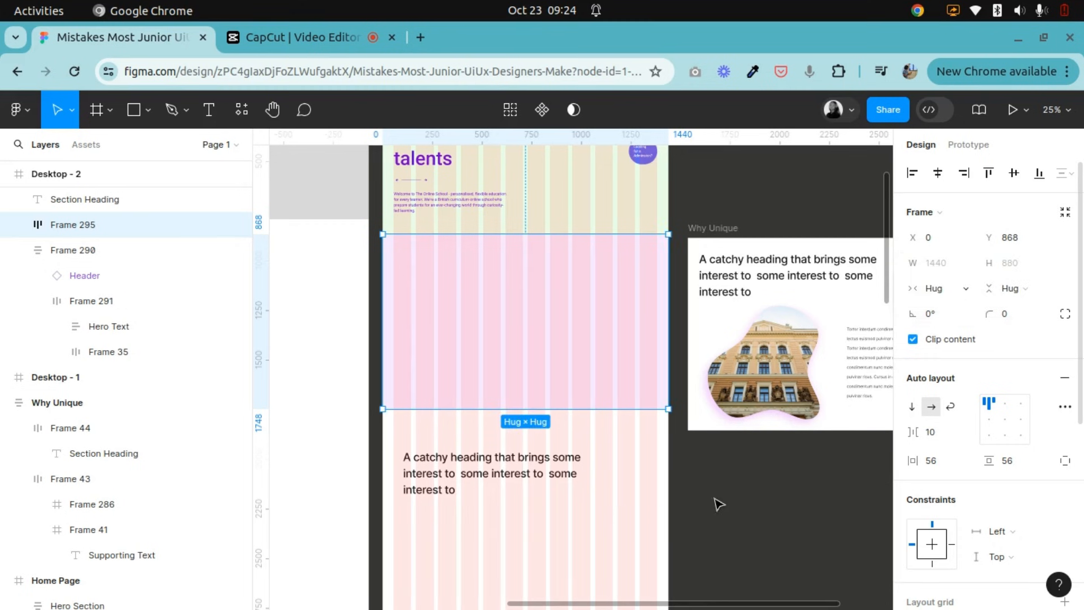
{"action": "left_click", "coordinate": [938, 288]}
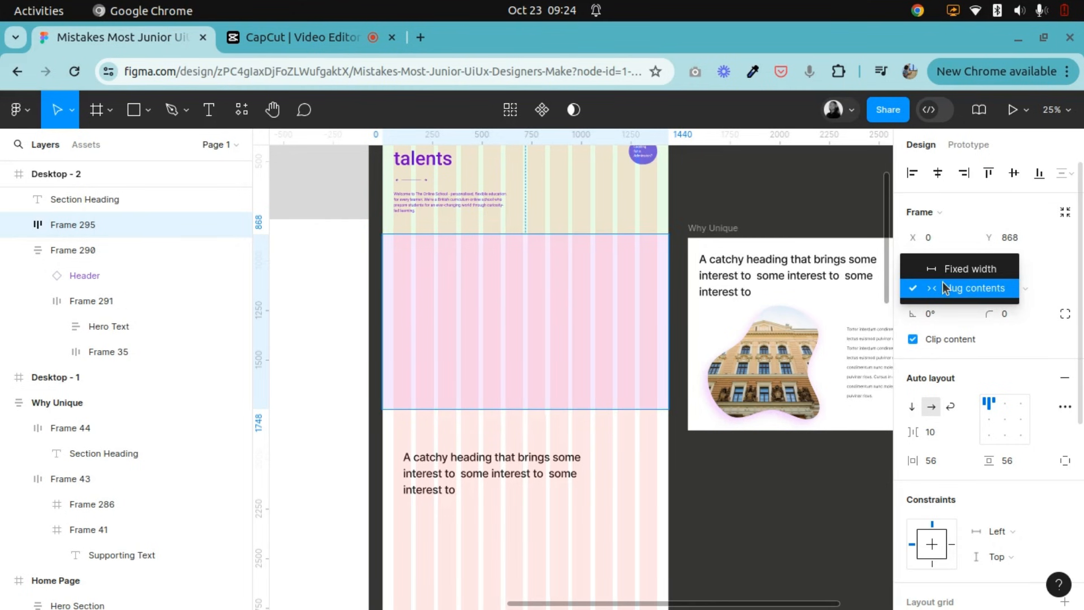
{"action": "left_click", "coordinate": [977, 270]}
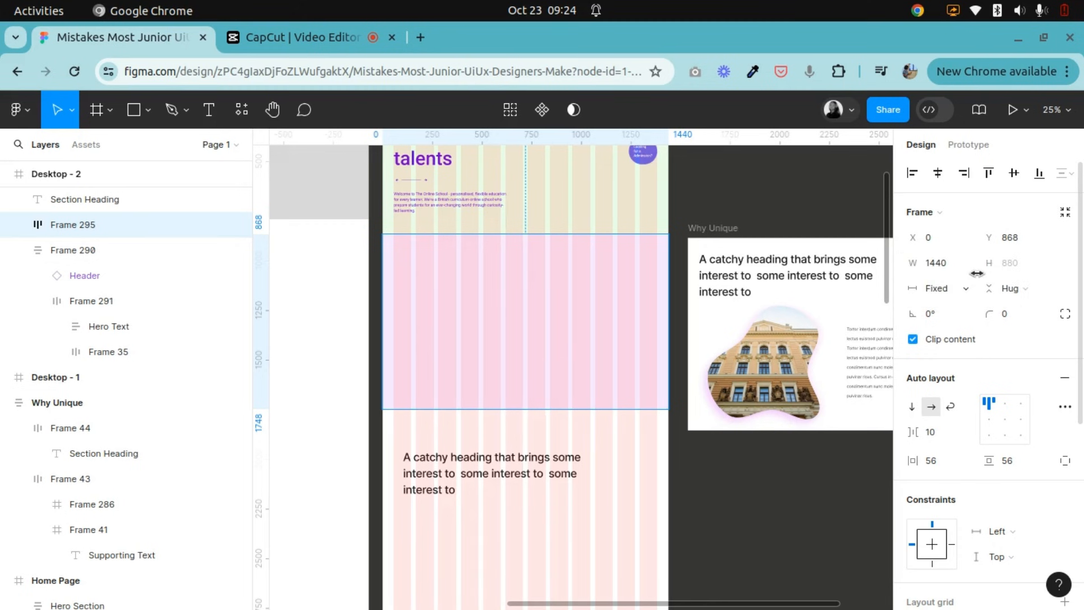
{"action": "left_click", "coordinate": [1026, 288]}
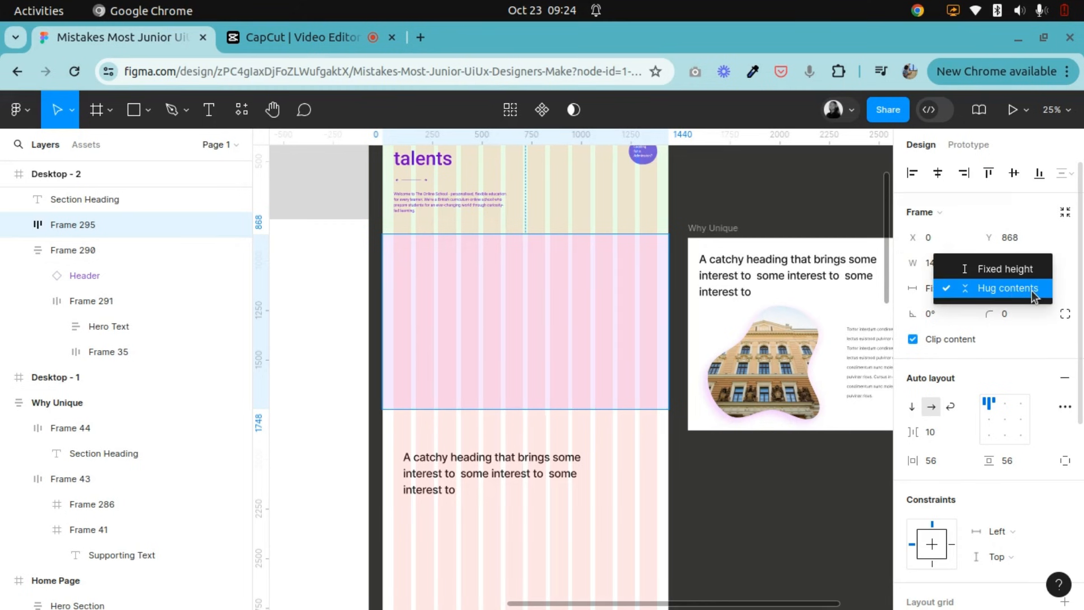
{"action": "left_click", "coordinate": [1005, 269]}
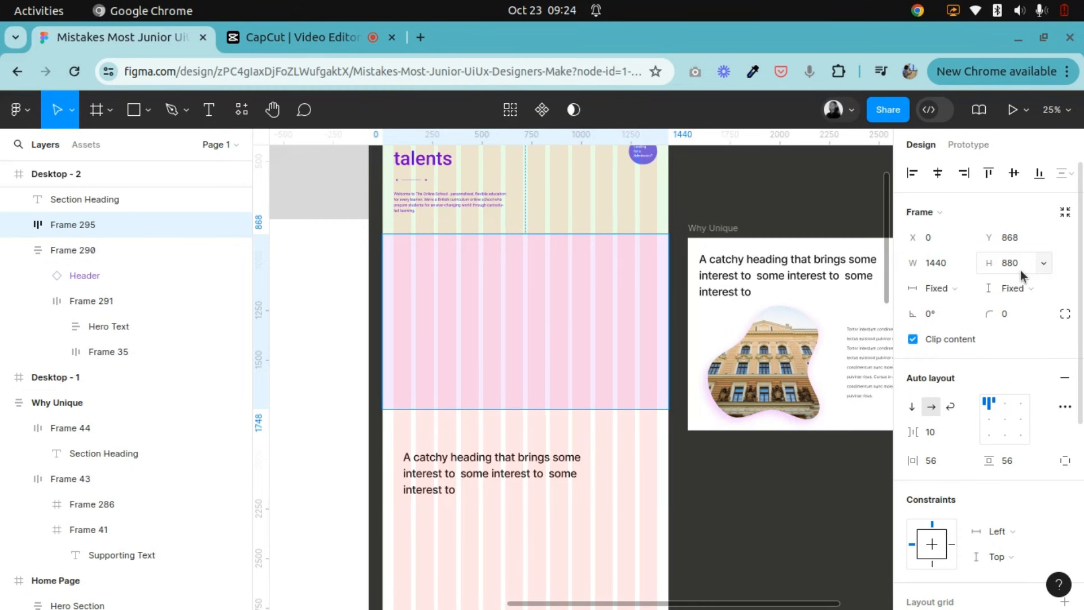
Add auto layout to the heading copy and set its horizontal padding, vertical padding and item spacing to 0.
{"action": "left_click", "coordinate": [471, 482]}
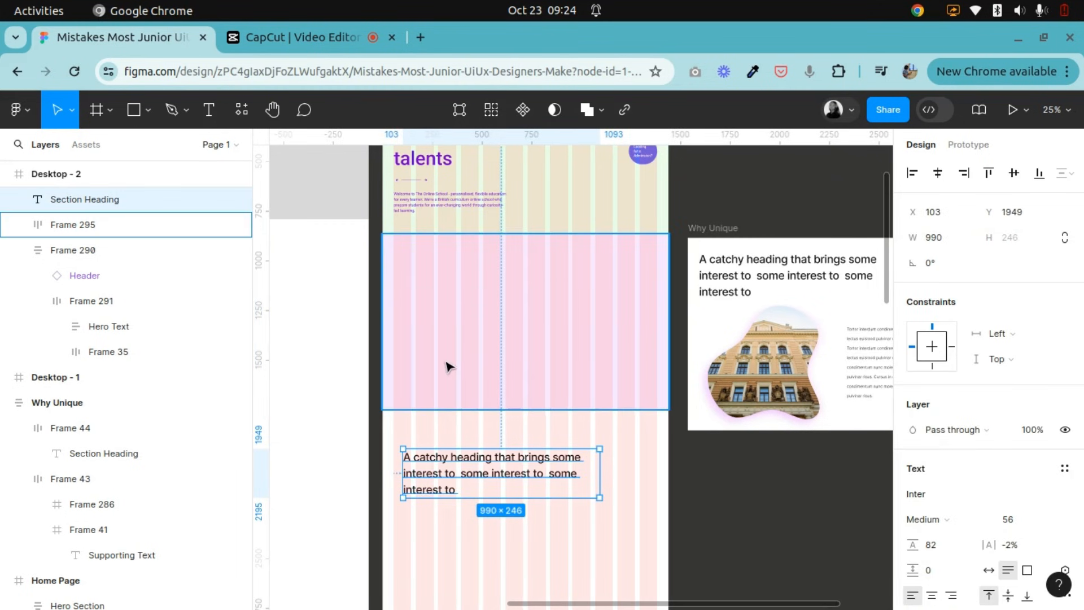
{"action": "right_click", "coordinate": [451, 477]}
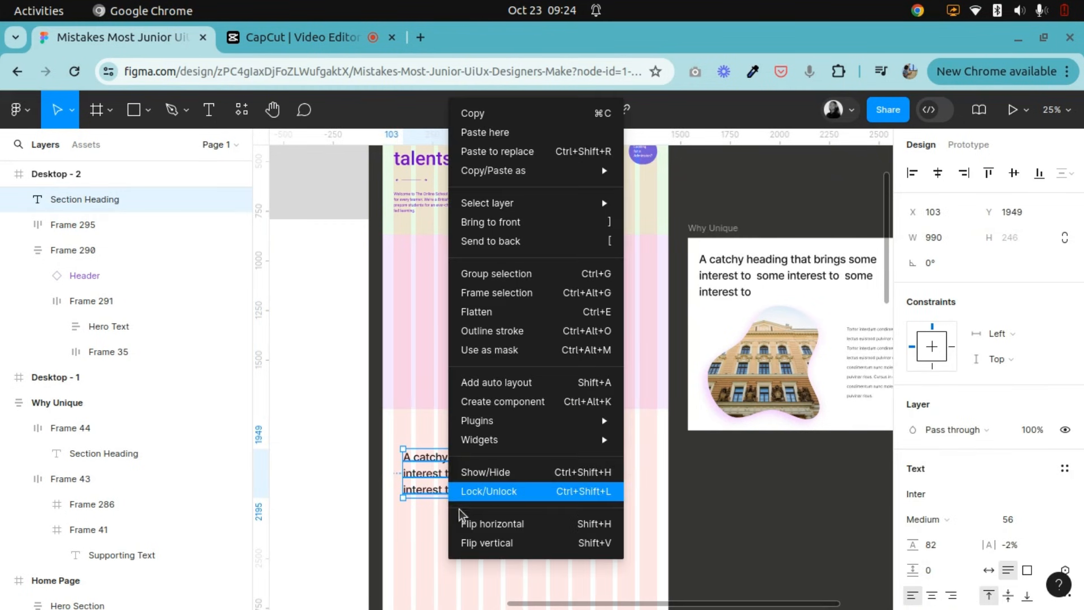
{"action": "left_click", "coordinate": [495, 384]}
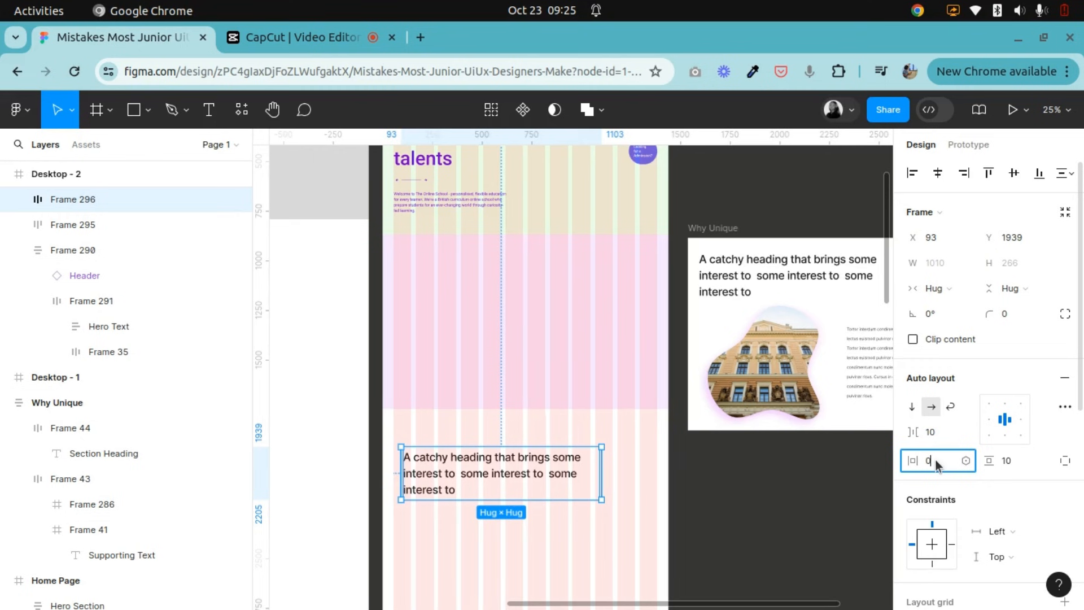
{"action": "key", "text": "Return"}
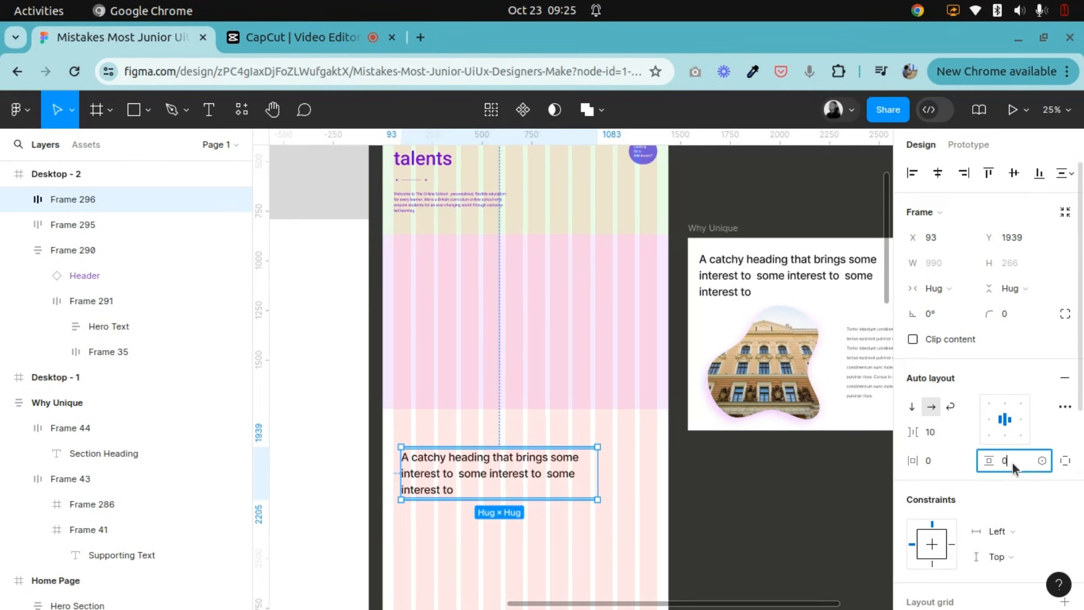
{"action": "key", "text": "Return"}
{"action": "left_click", "coordinate": [933, 432]}
{"action": "type", "text": "0"}
{"action": "key", "text": "Return"}
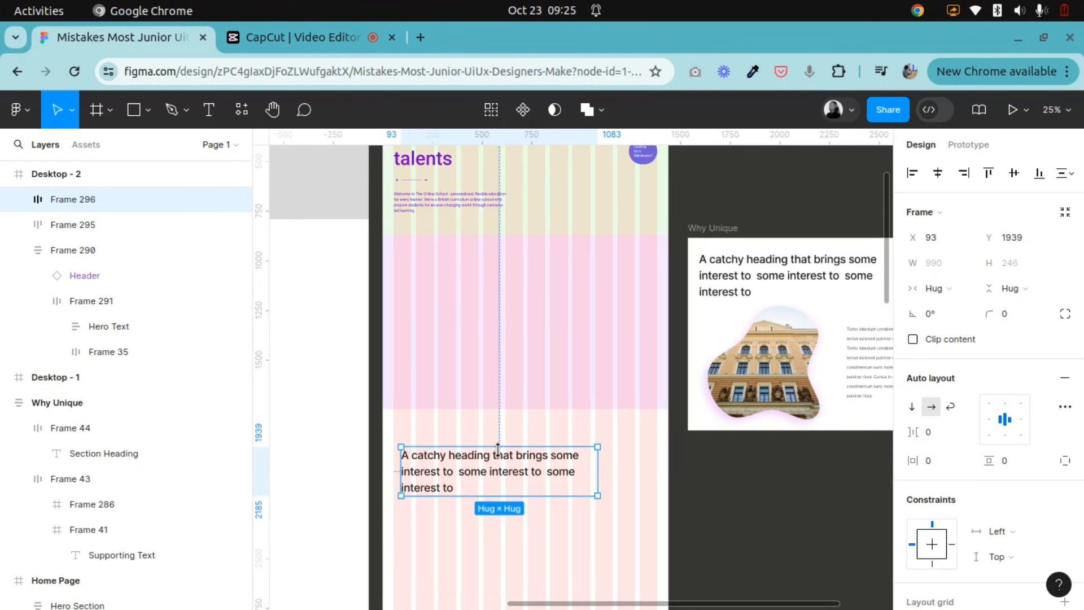
Move the heading's auto layout frame into the light purple frame.
{"action": "left_click", "coordinate": [520, 319]}
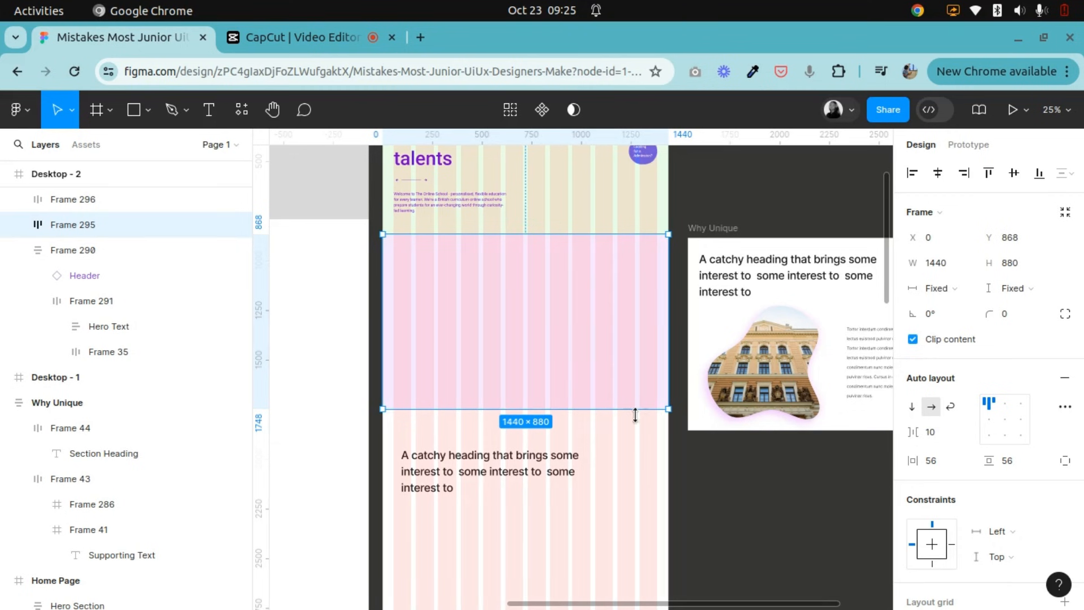
{"action": "left_click", "coordinate": [457, 485]}
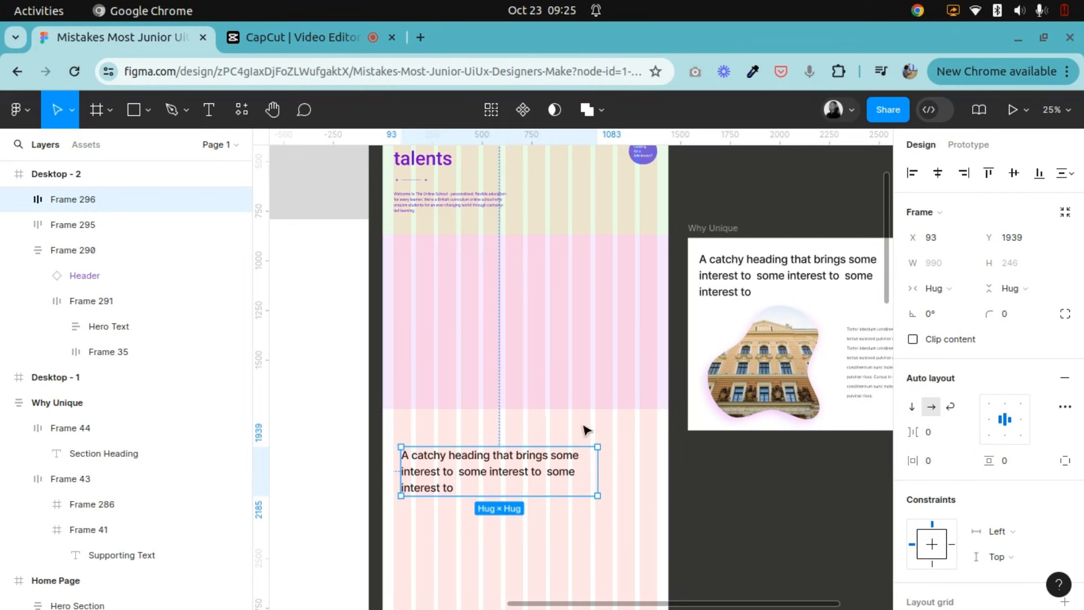
{"action": "left_click", "coordinate": [458, 305]}
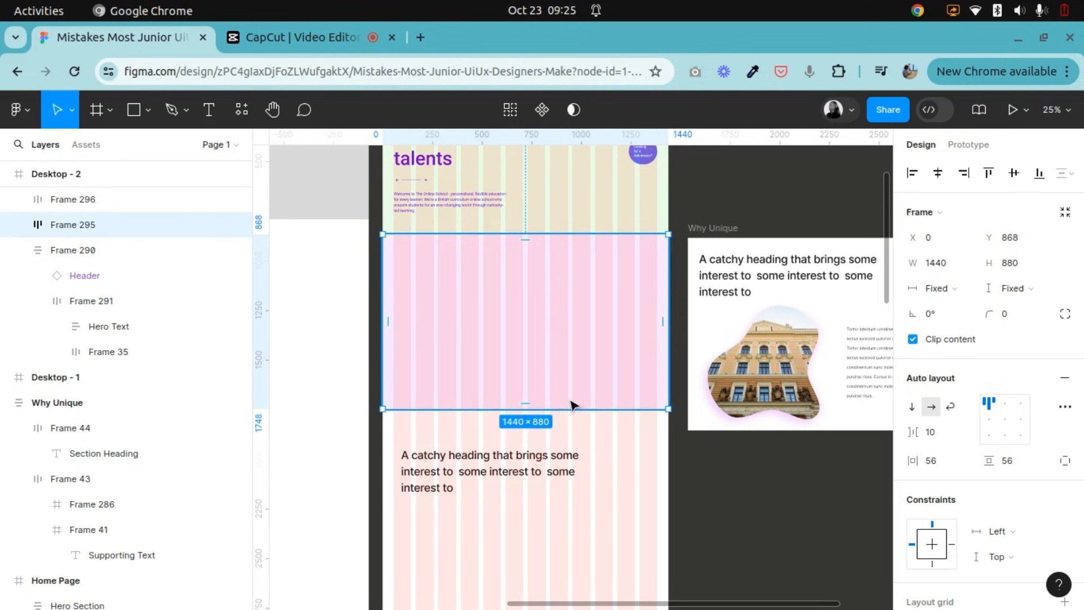
{"action": "left_click", "coordinate": [500, 453]}
{"action": "left_click_drag", "start_coordinate": [448, 484], "coordinate": [451, 226]}
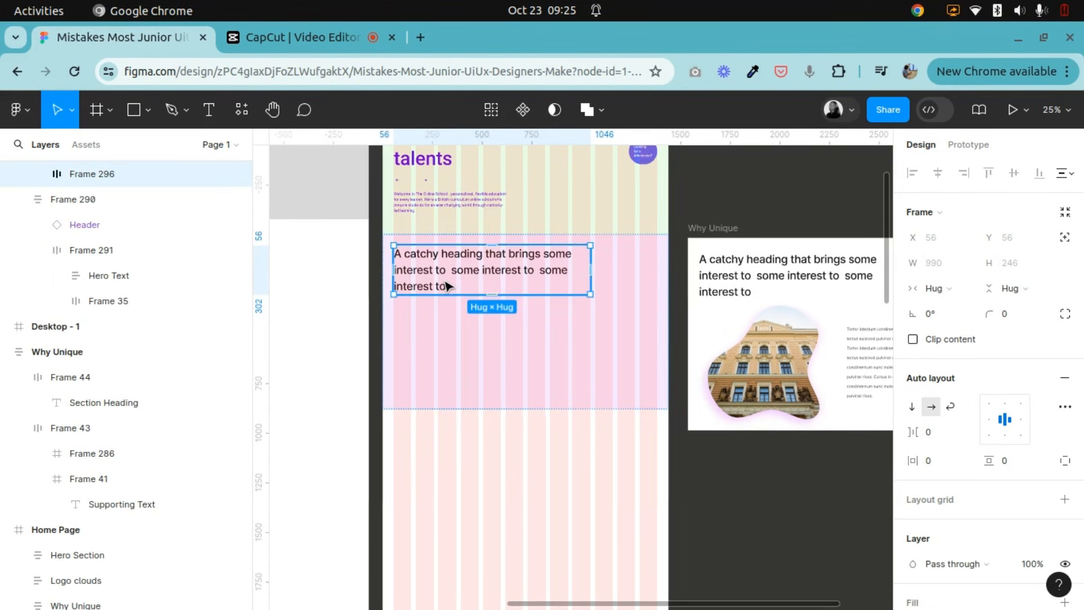
Examine how the nested heading frame's edges line up with the layout grid columns and the light purple frame's padding.
{"action": "left_click", "coordinate": [563, 342]}
{"action": "double_click", "coordinate": [427, 280]}
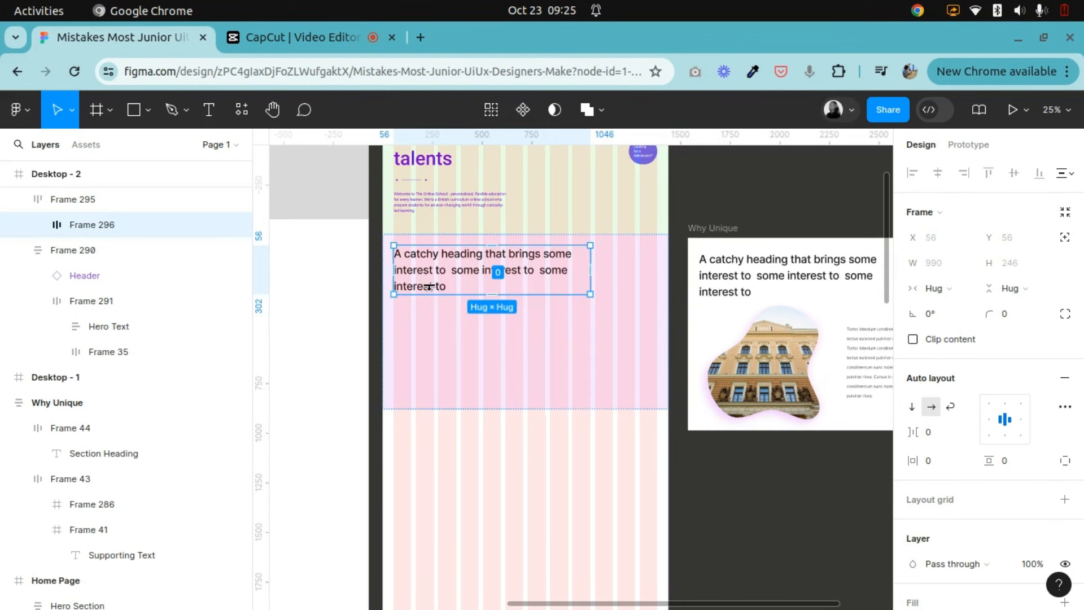
{"action": "key", "text": "h"}
{"action": "left_click_drag", "start_coordinate": [459, 305], "coordinate": [674, 387]}
{"action": "key", "text": "shift+0"}
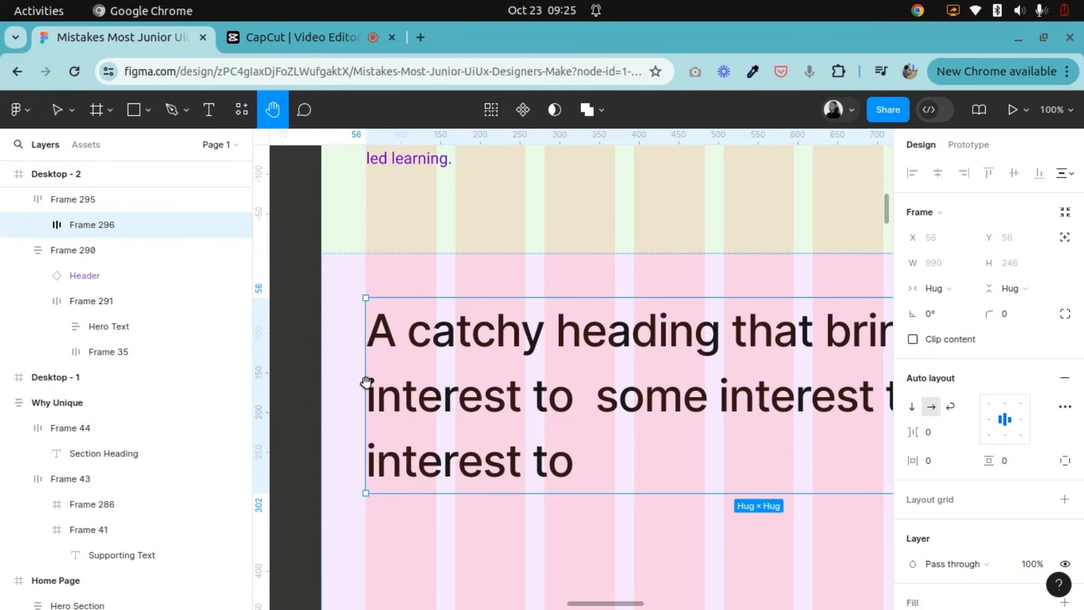
{"action": "left_click", "coordinate": [56, 109]}
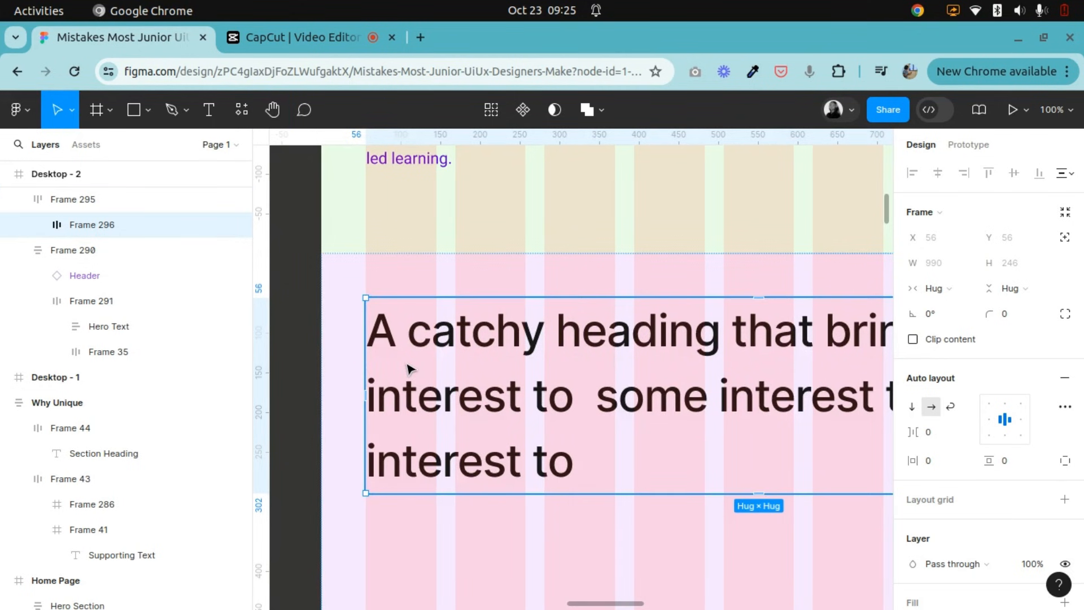
{"action": "key", "text": "ctrl+minus"}
{"action": "left_click", "coordinate": [273, 110]}
{"action": "left_click_drag", "start_coordinate": [561, 402], "coordinate": [413, 371]}
{"action": "left_click", "coordinate": [55, 118]}
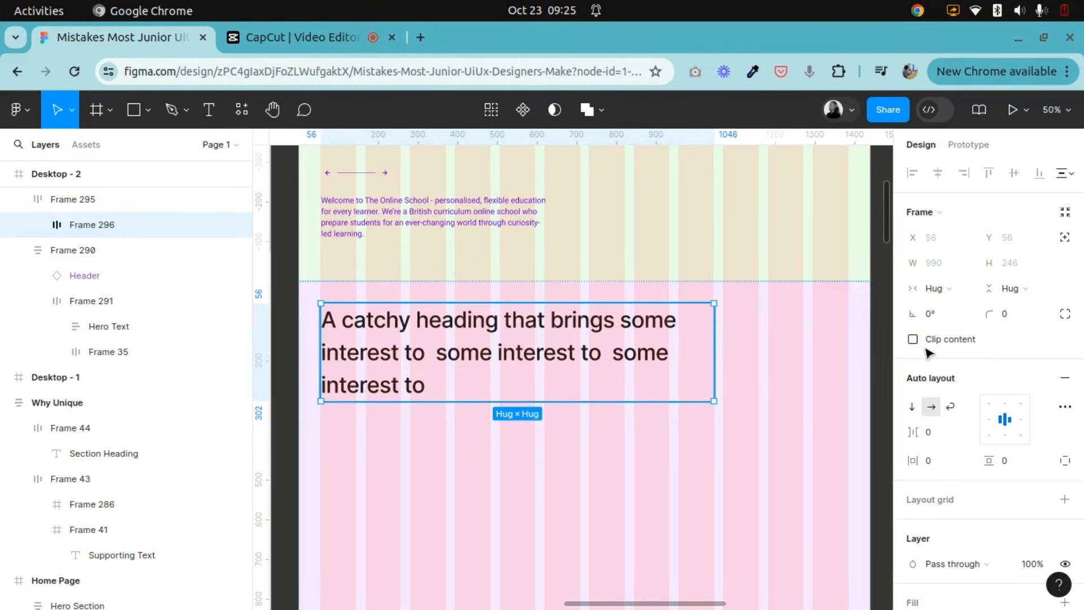
Try setting the heading frame's width to Fill container, and undo the change.
{"action": "left_click", "coordinate": [963, 291]}
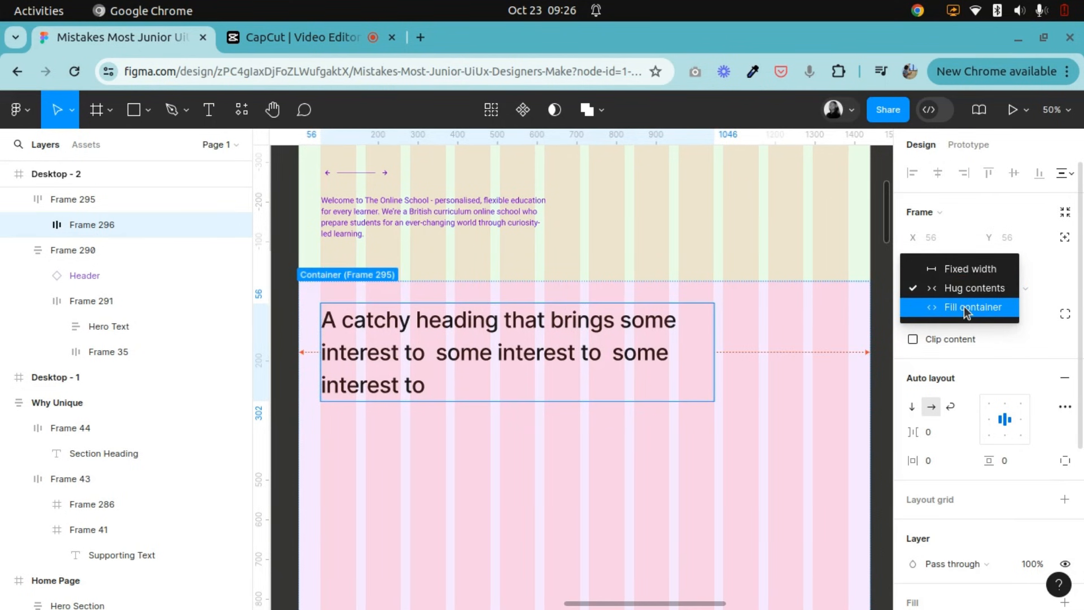
{"action": "left_click", "coordinate": [965, 306]}
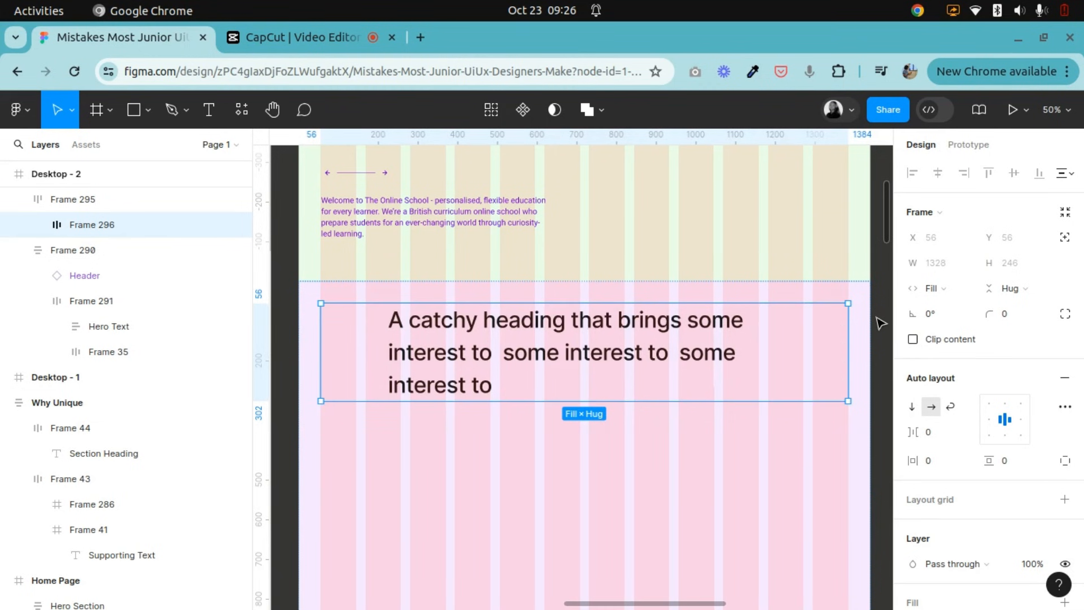
{"action": "key", "text": "ctrl+z"}
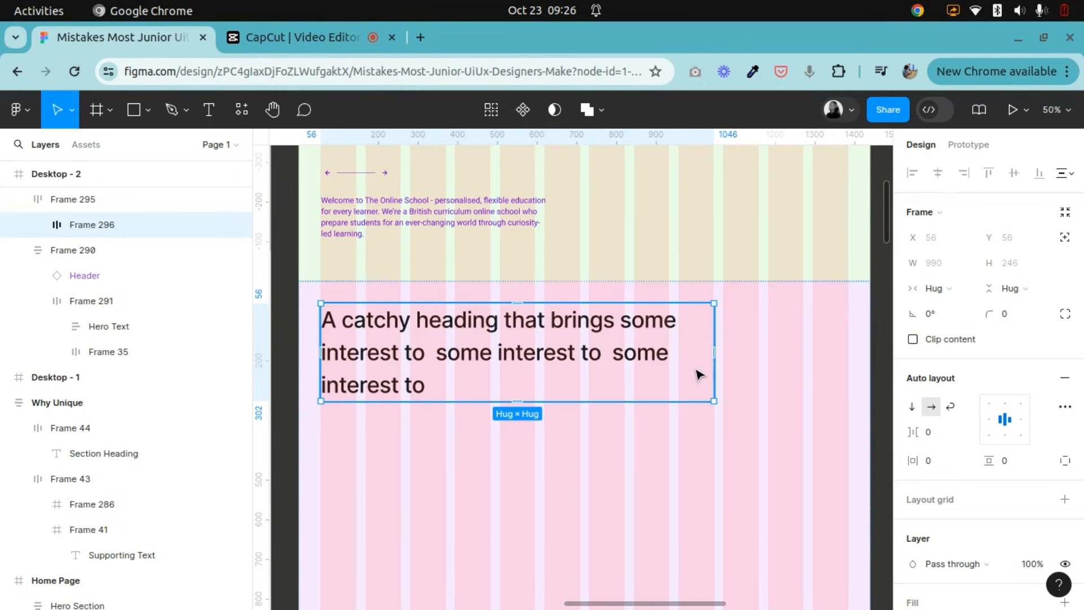
{"action": "left_click", "coordinate": [962, 290]}
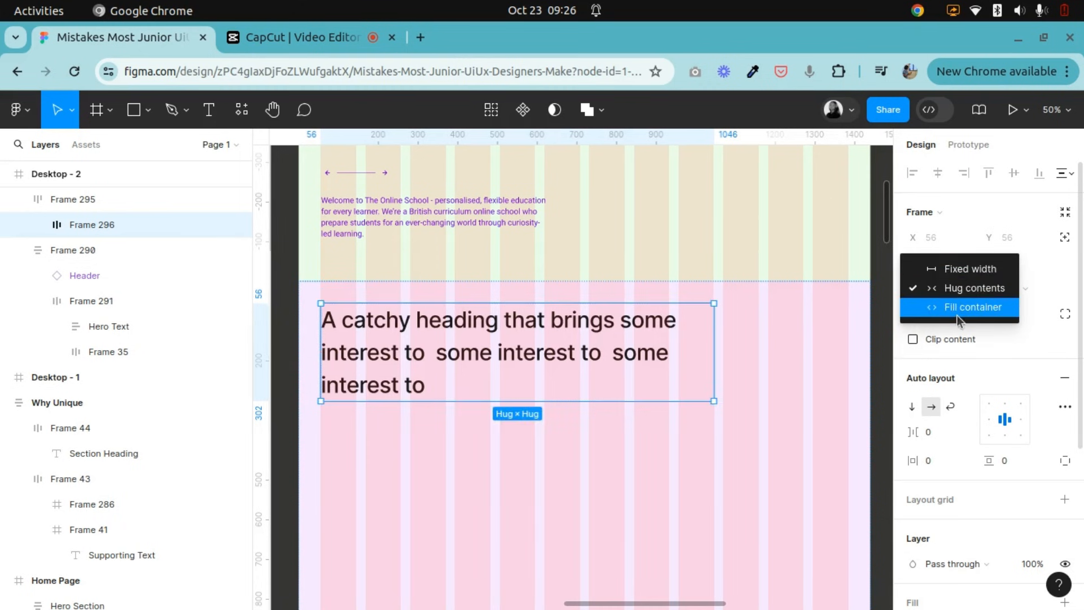
{"action": "left_click", "coordinate": [824, 404]}
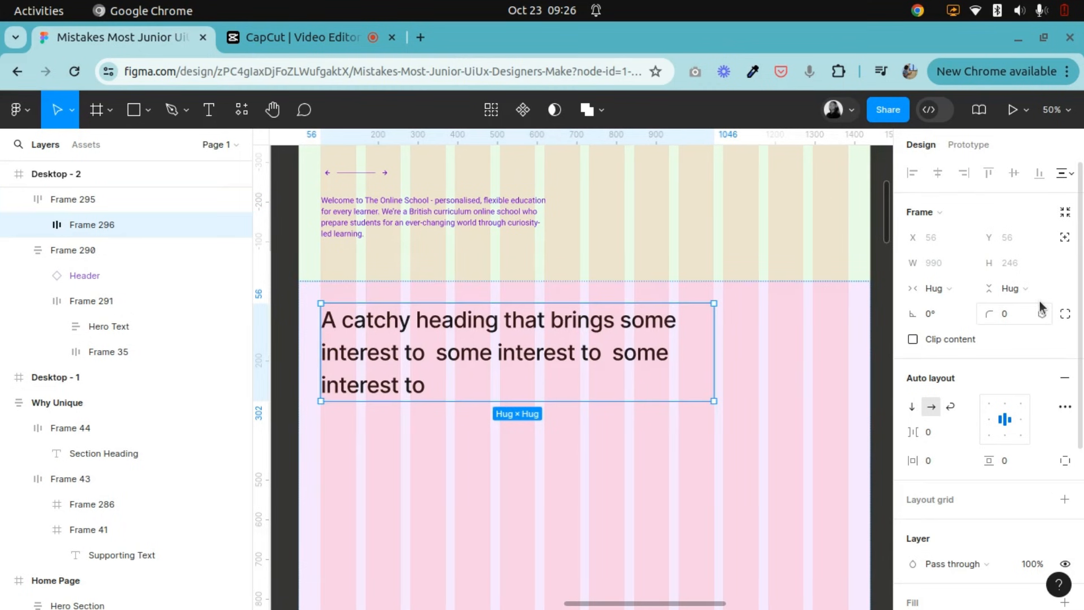
Set the heading frame's width to Fill container and align its auto layout content to the left, vertically centred.
{"action": "left_click", "coordinate": [974, 291]}
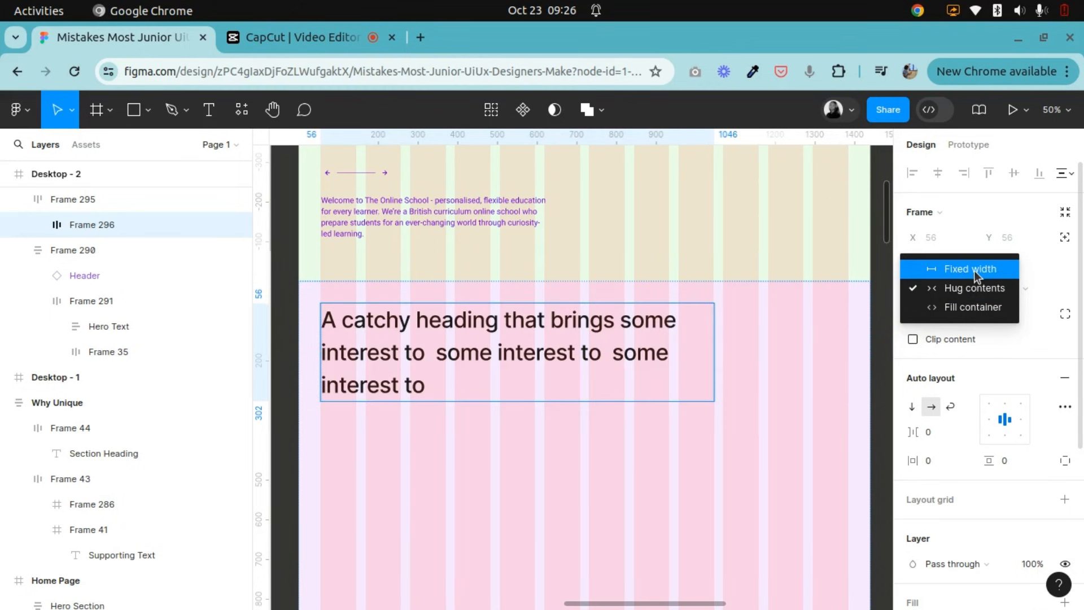
{"action": "left_click", "coordinate": [958, 312]}
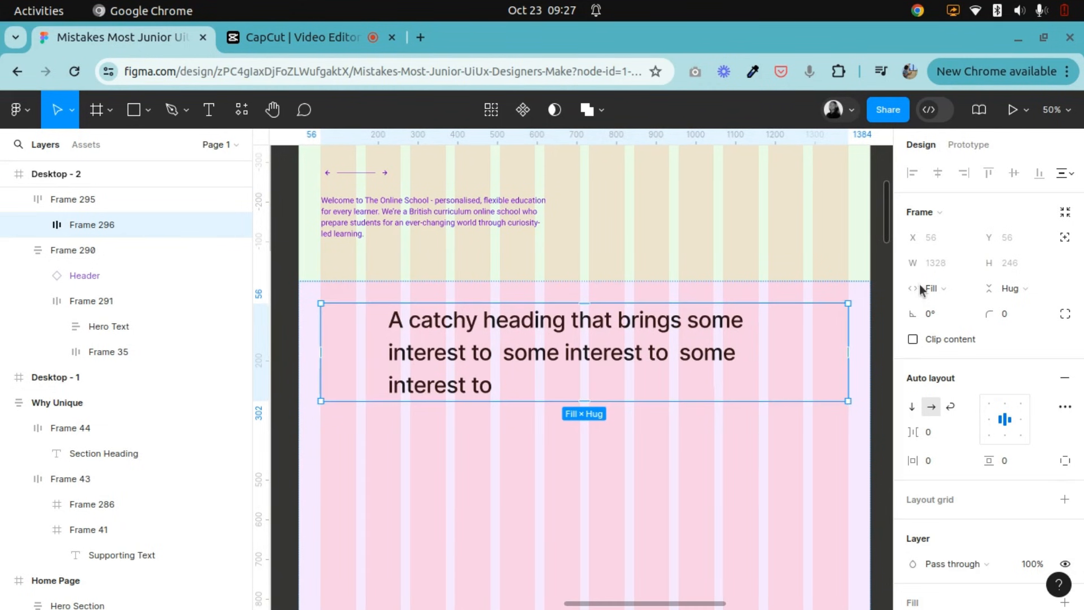
{"action": "left_click", "coordinate": [947, 288]}
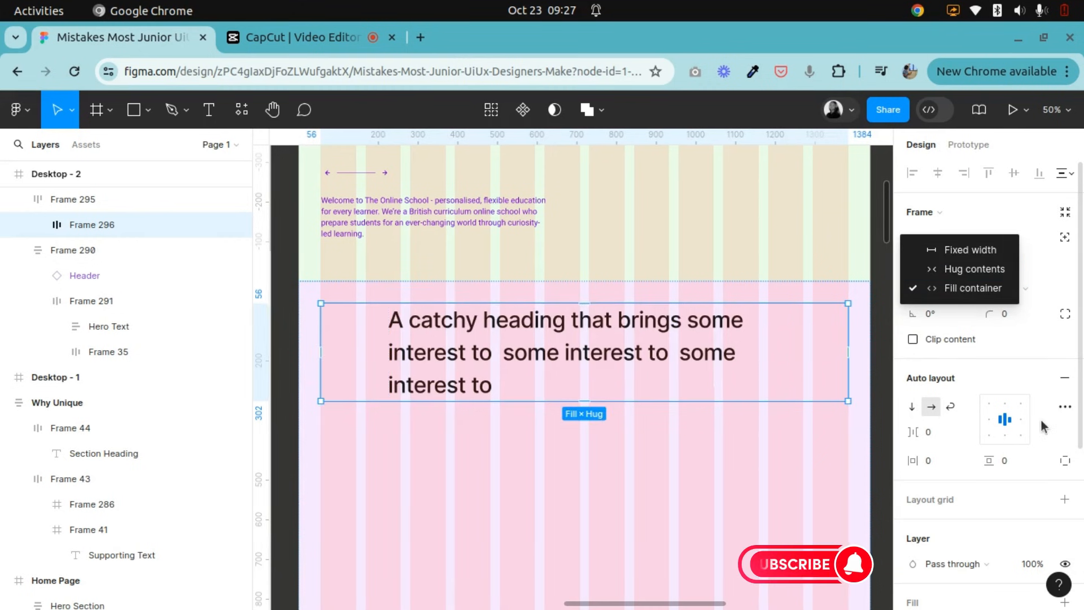
{"action": "left_click", "coordinate": [989, 419]}
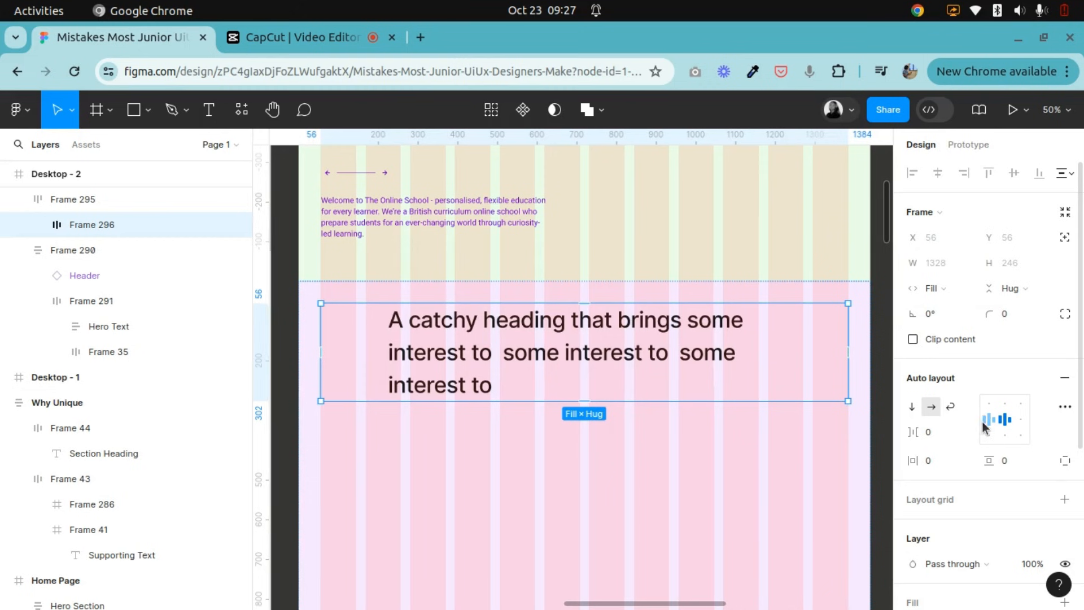
{"action": "left_click", "coordinate": [987, 424]}
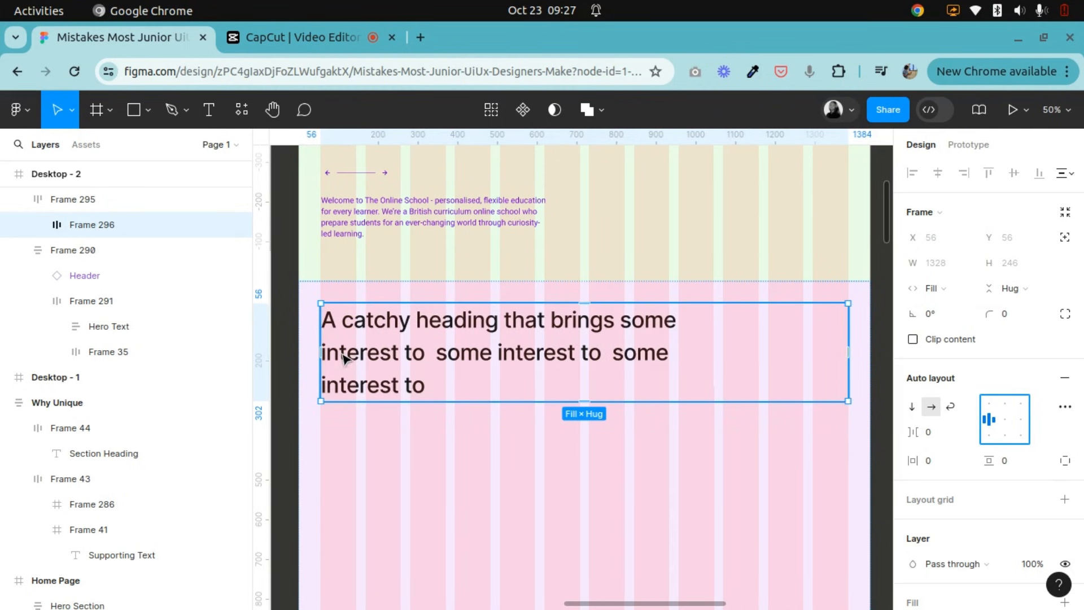
Place copies of Why Unique's building image and supporting text frames on Desktop - 2, side by side below the light purple frame.
{"action": "left_click", "coordinate": [518, 456]}
{"action": "key", "text": "ctrl+minus"}
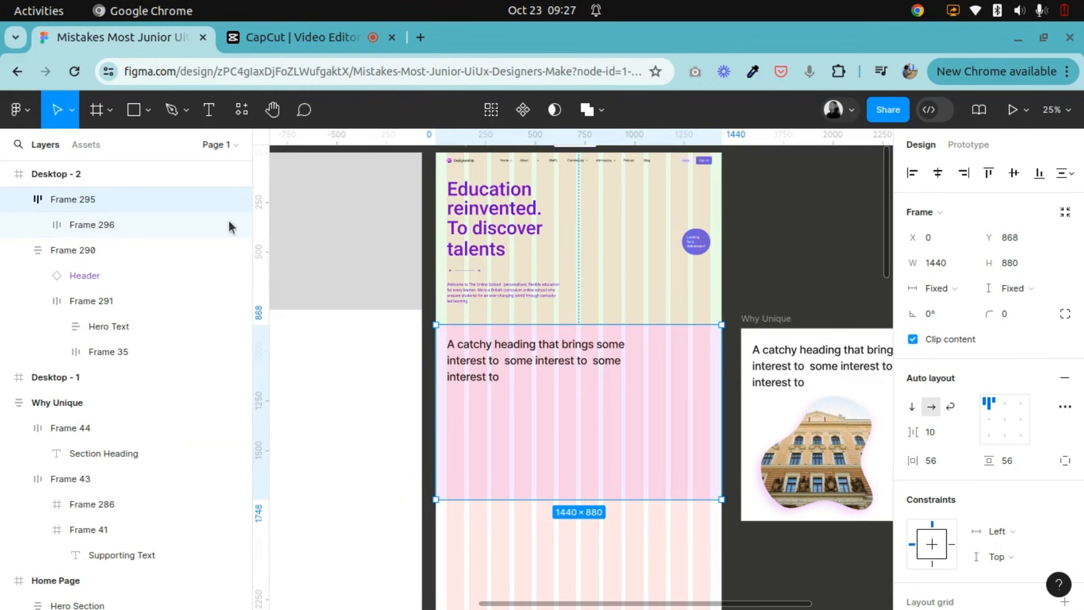
{"action": "key", "text": "h"}
{"action": "left_click_drag", "start_coordinate": [604, 307], "coordinate": [416, 278]}
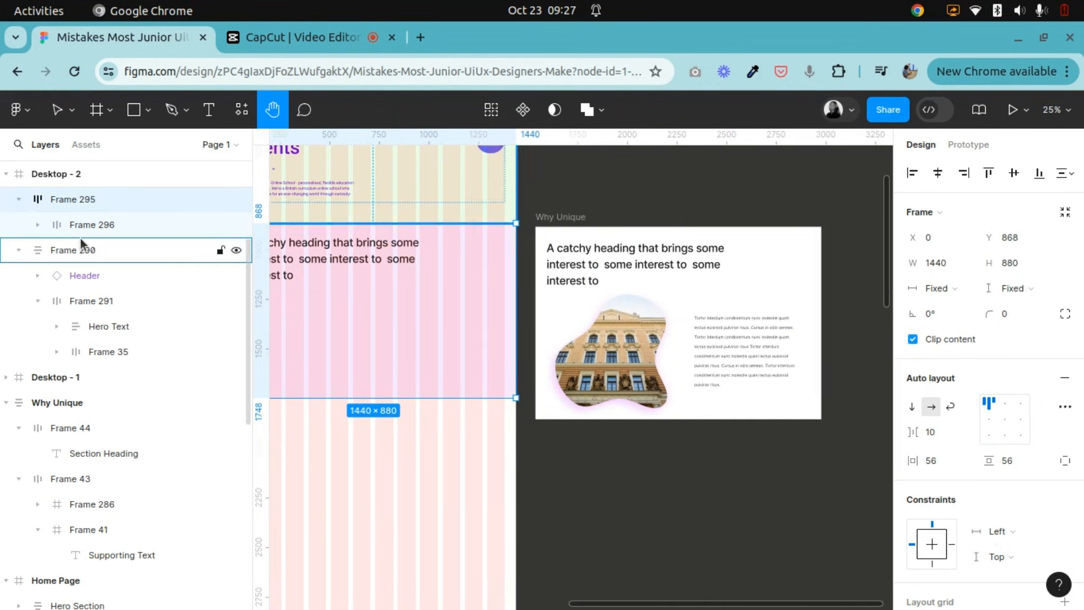
{"action": "key", "text": "v"}
{"action": "left_click", "coordinate": [629, 353]}
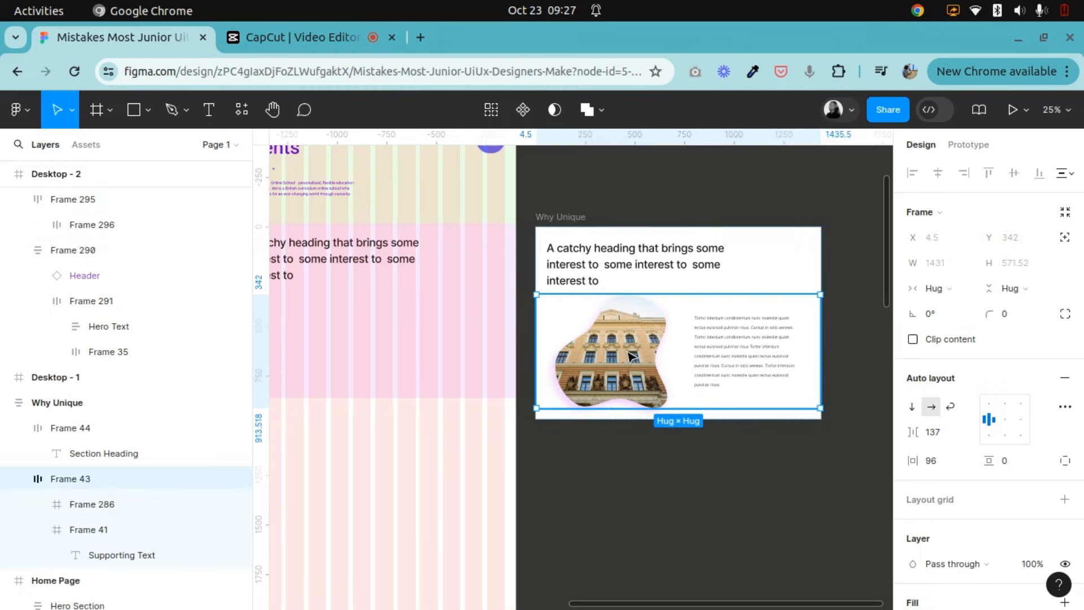
{"action": "left_click", "coordinate": [629, 352]}
{"action": "left_click_drag", "start_coordinate": [612, 347], "coordinate": [330, 495]}
{"action": "left_click", "coordinate": [744, 363]}
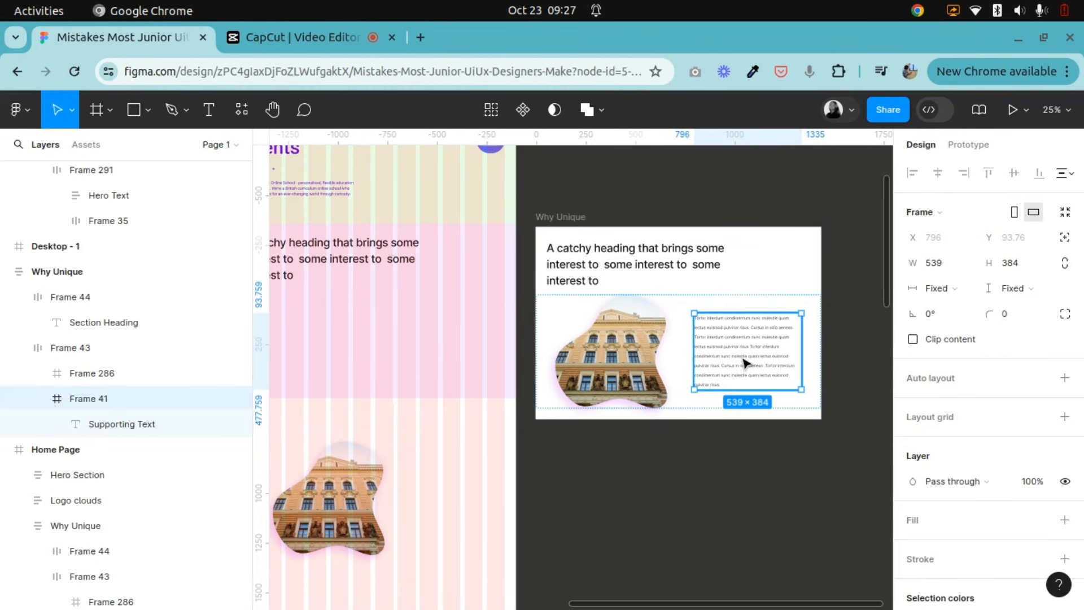
{"action": "left_click_drag", "start_coordinate": [740, 368], "coordinate": [456, 506]}
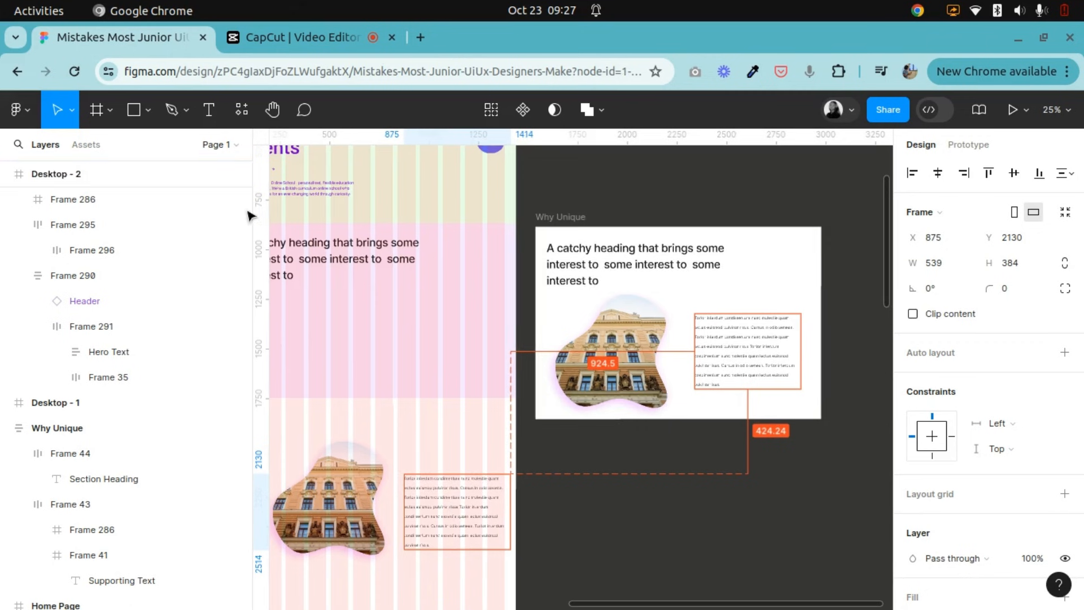
Align the copied building image's left edge with the first grid column at X 56.
{"action": "left_click", "coordinate": [272, 109]}
{"action": "left_click_drag", "start_coordinate": [464, 337], "coordinate": [685, 322]}
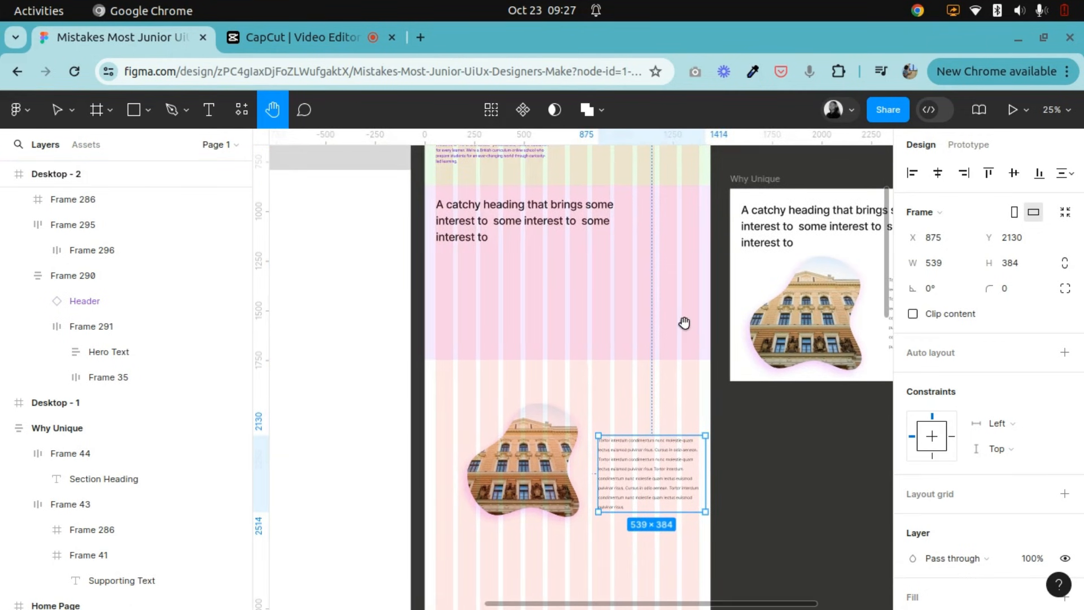
{"action": "key", "text": "ctrl+equal"}
{"action": "left_click_drag", "start_coordinate": [590, 542], "coordinate": [643, 430]}
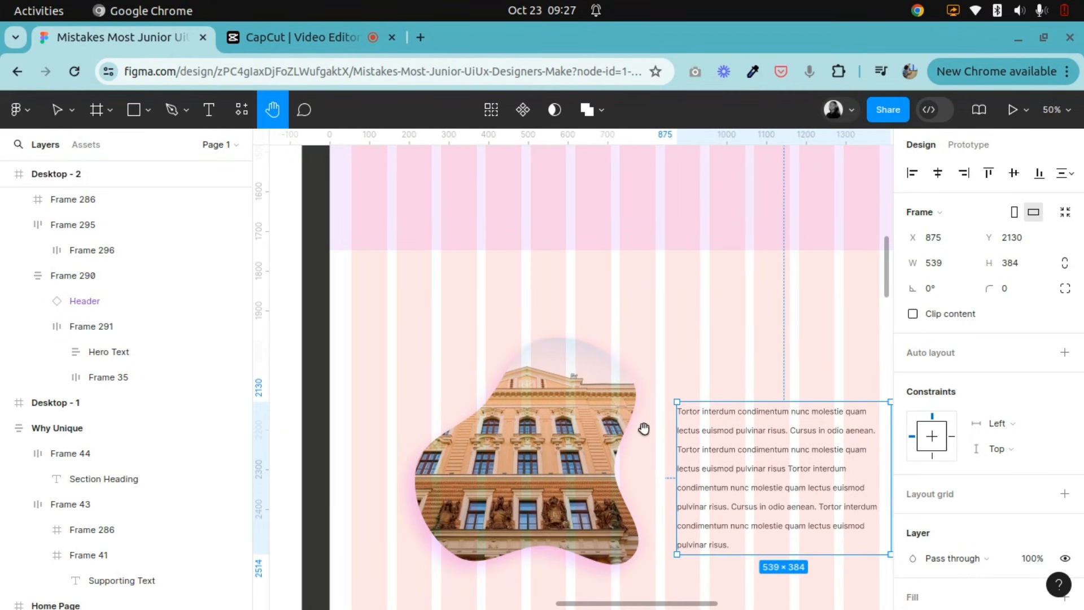
{"action": "left_click", "coordinate": [56, 110]}
{"action": "left_click", "coordinate": [553, 462]}
{"action": "left_click_drag", "start_coordinate": [488, 472], "coordinate": [464, 473]}
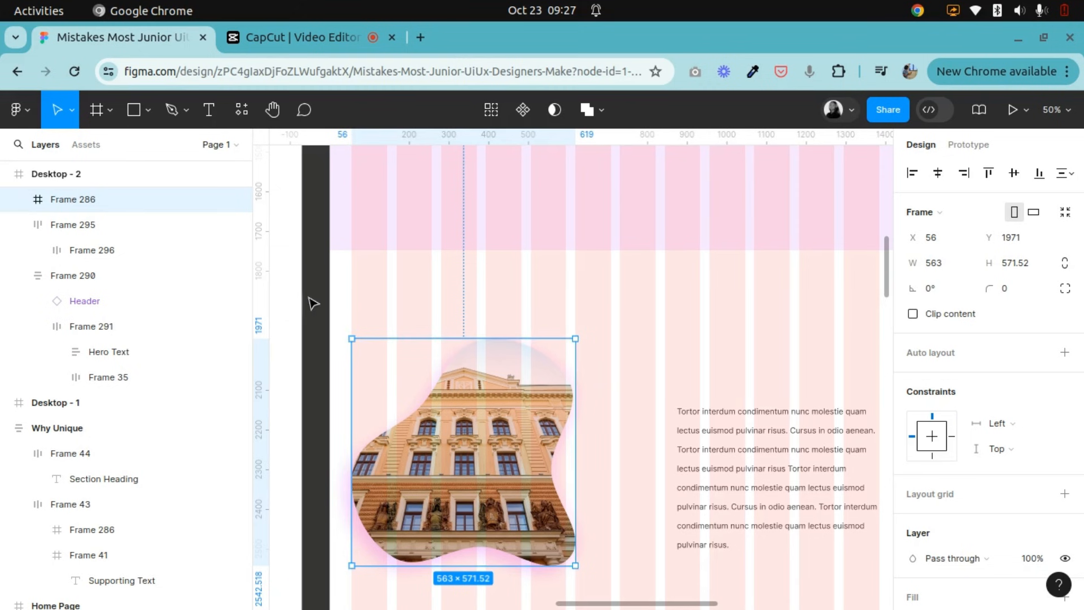
Move the building image straight up to Y 1786, just below the light purple frame.
{"action": "key", "text": "h"}
{"action": "left_click_drag", "start_coordinate": [517, 321], "coordinate": [478, 321]}
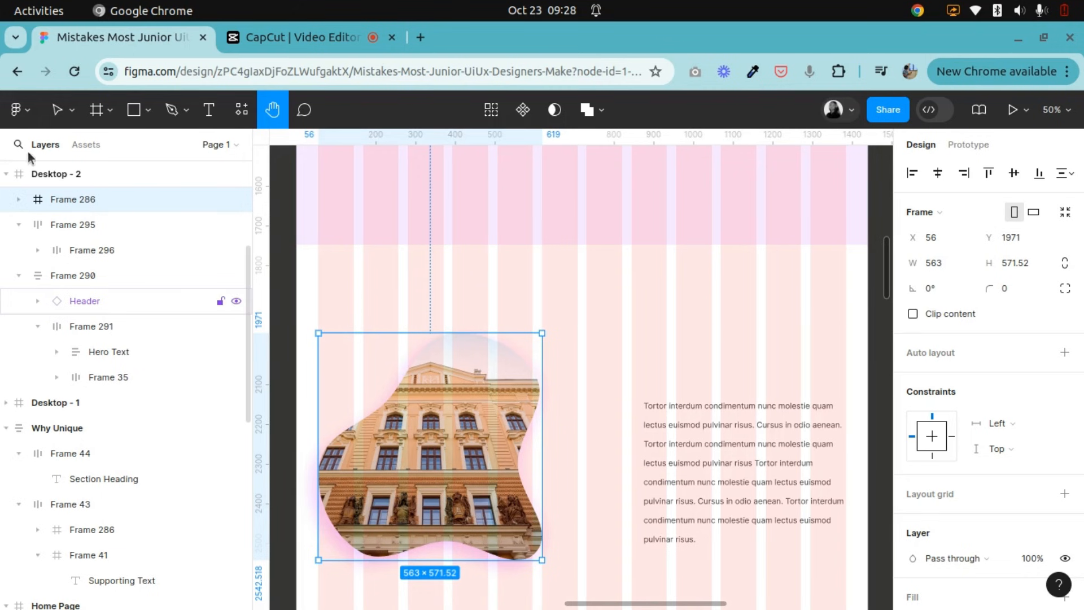
{"action": "left_click", "coordinate": [48, 119]}
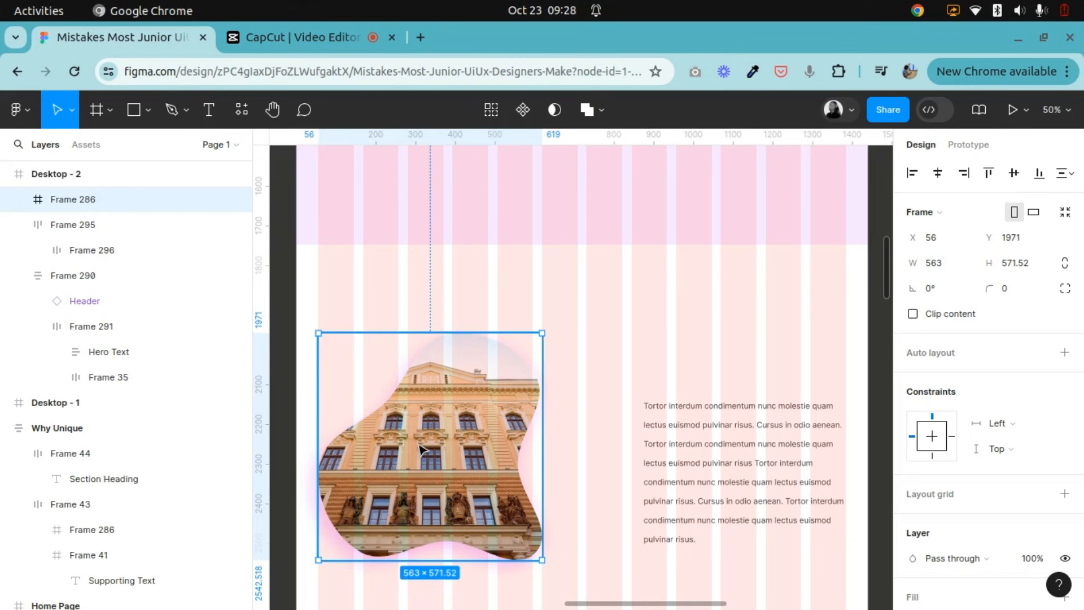
{"action": "left_click_drag", "start_coordinate": [420, 429], "coordinate": [420, 353]}
{"action": "scroll", "coordinate": [552, 372], "scroll_direction": "down", "scroll_amount": 3}
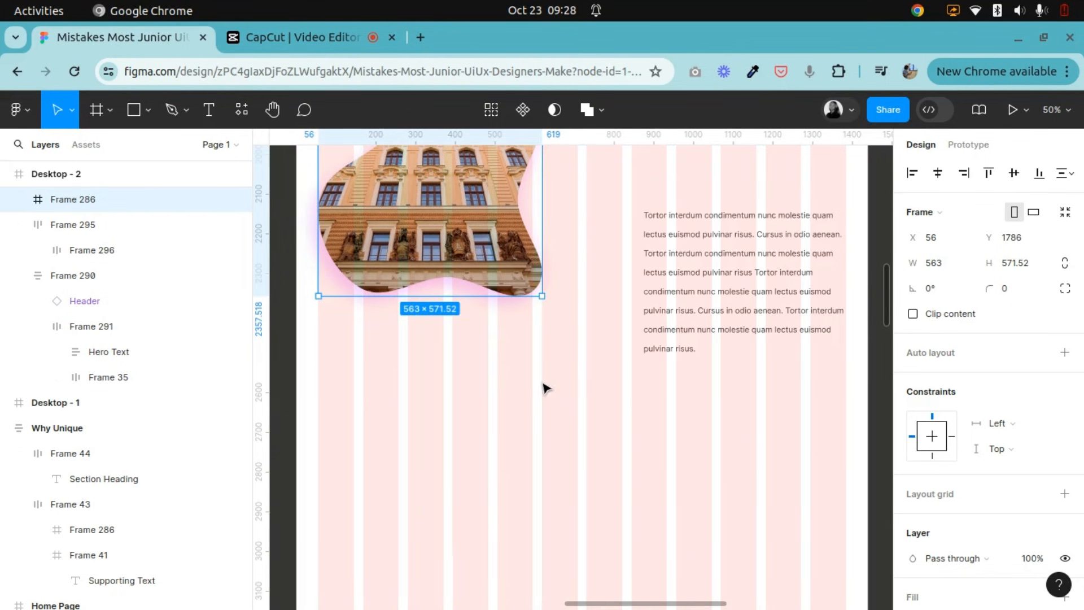
Examine how the rows of grey rectangles span two, three and four layout grid columns each.
{"action": "left_click", "coordinate": [133, 113]}
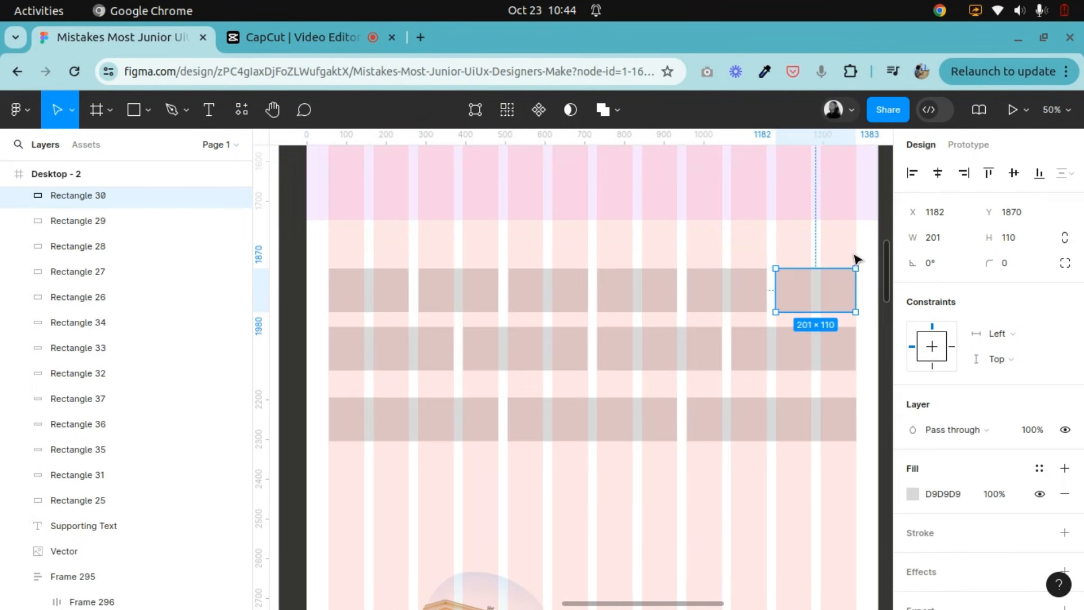
{"action": "left_click", "coordinate": [354, 292]}
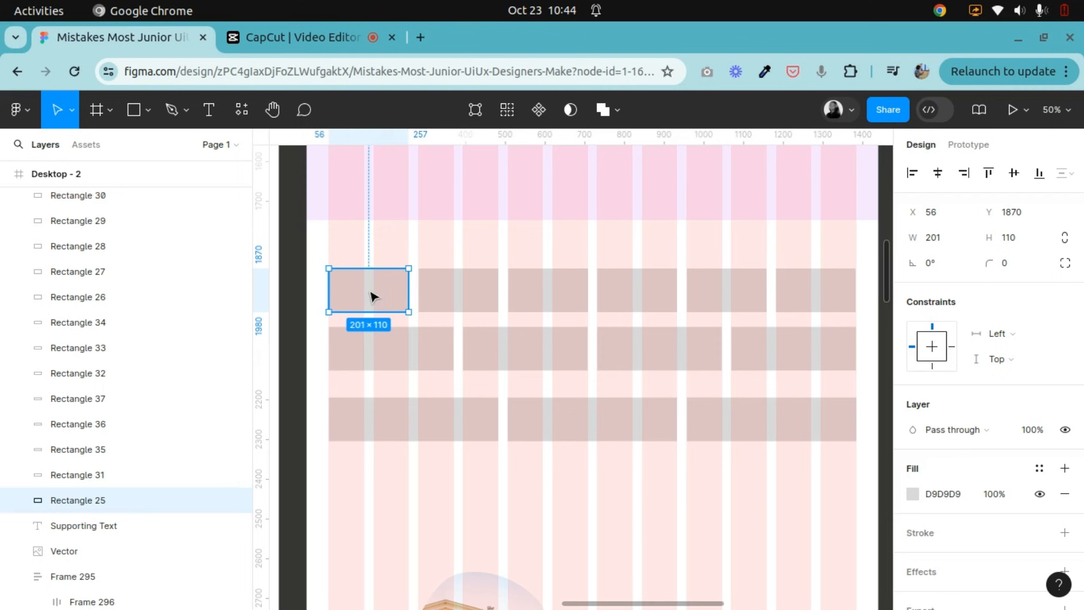
{"action": "left_click", "coordinate": [542, 293]}
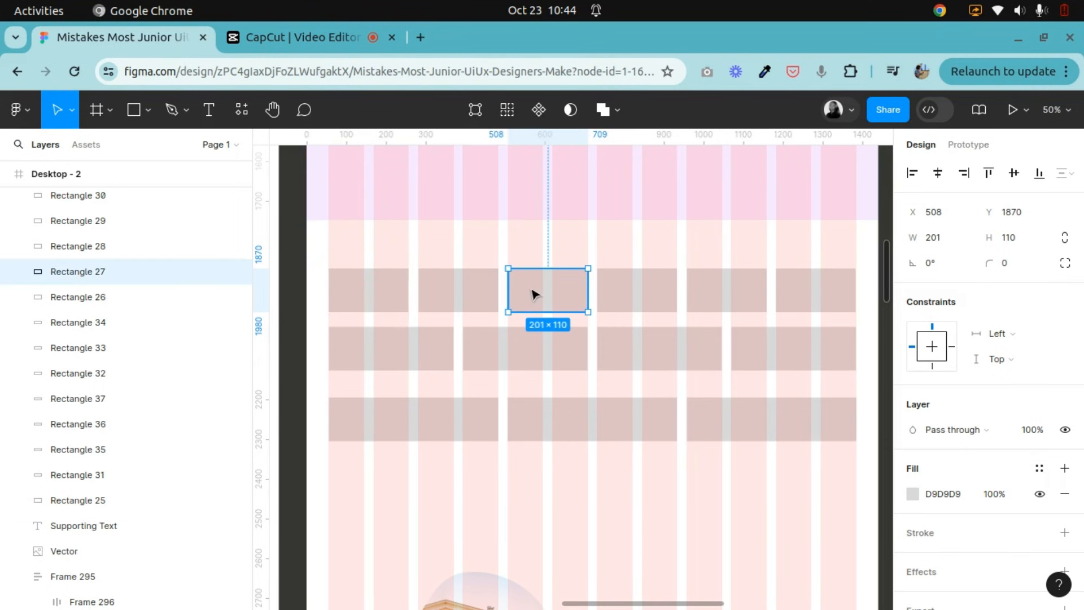
{"action": "left_click", "coordinate": [379, 299]}
{"action": "left_click", "coordinate": [453, 298]}
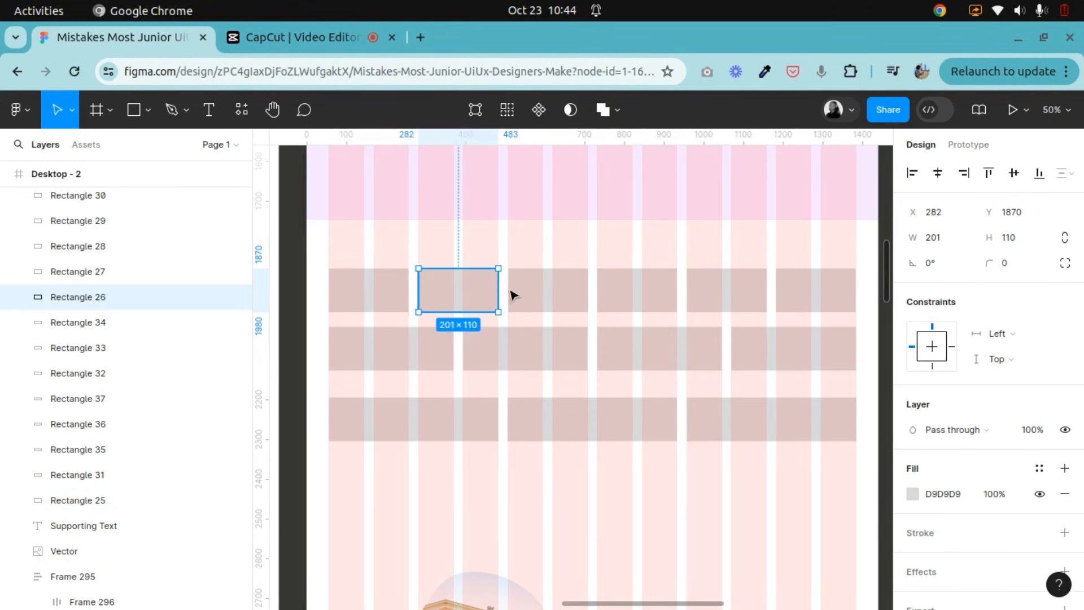
{"action": "left_click", "coordinate": [420, 356]}
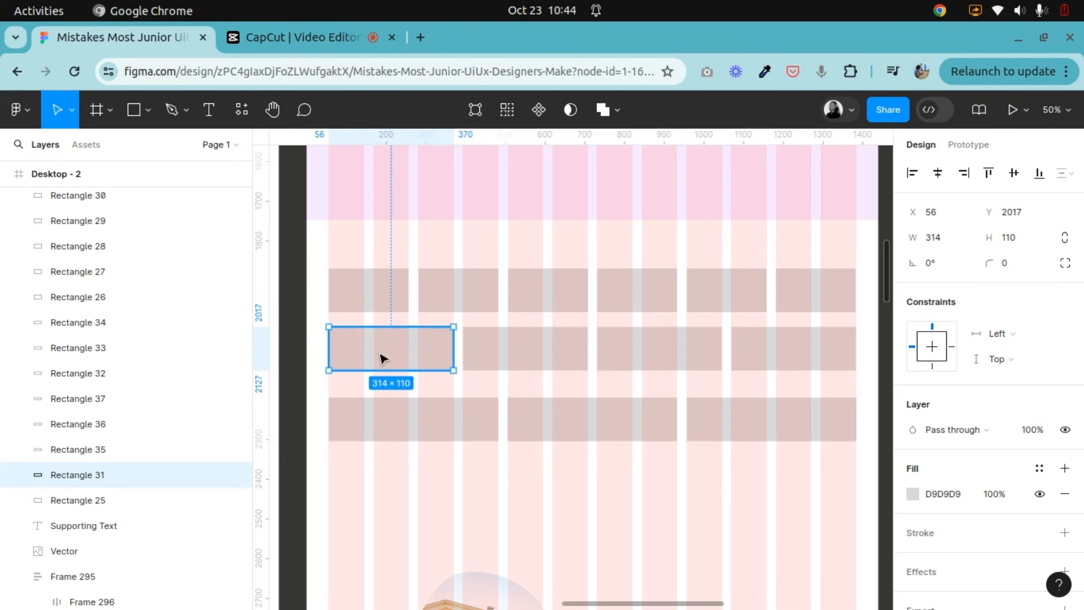
{"action": "left_click", "coordinate": [433, 416]}
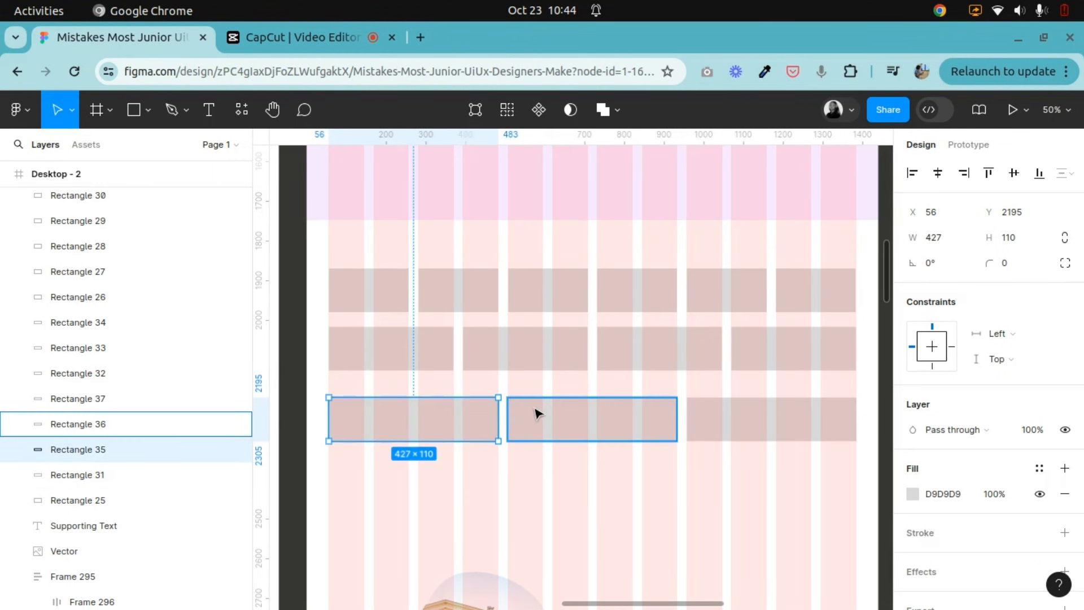
Add a fourth row from copies of the four-column rectangle, one 539 wide across five columns and one 764 wide across seven.
{"action": "left_click_drag", "start_coordinate": [417, 423], "coordinate": [417, 511]}
{"action": "left_click_drag", "start_coordinate": [498, 506], "coordinate": [543, 505]}
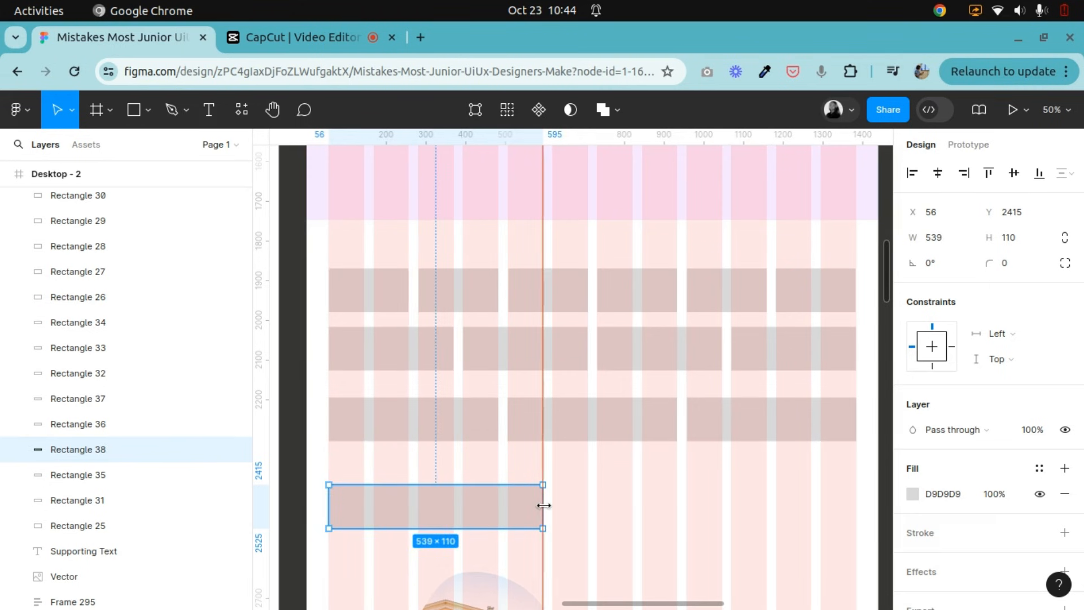
{"action": "left_click_drag", "start_coordinate": [435, 512], "coordinate": [648, 511]}
{"action": "left_click_drag", "start_coordinate": [791, 504], "coordinate": [856, 507]}
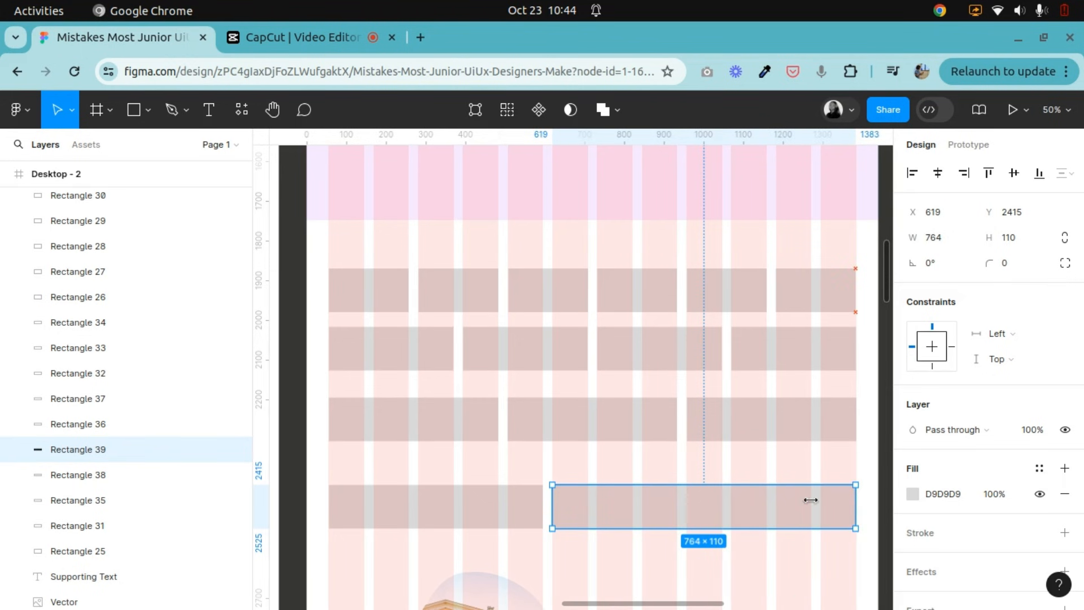
Delete all the grey grid-demonstration rectangles from Desktop - 2.
{"action": "scroll", "coordinate": [692, 477], "scroll_direction": "down", "scroll_amount": 4}
{"action": "scroll", "coordinate": [457, 416], "scroll_direction": "up", "scroll_amount": 2}
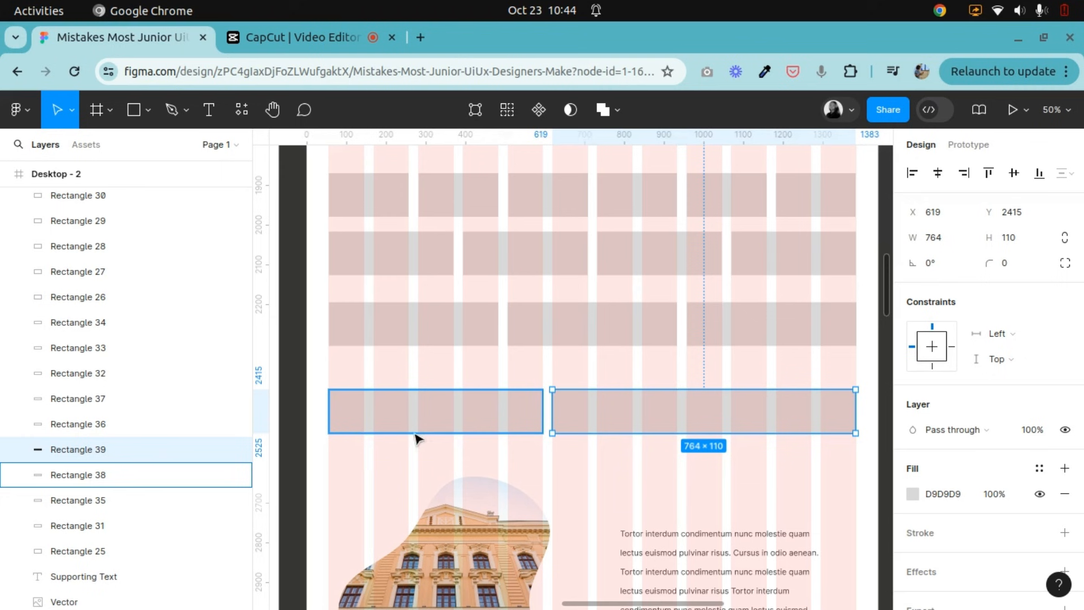
{"action": "scroll", "coordinate": [466, 439], "scroll_direction": "up", "scroll_amount": 4}
{"action": "scroll", "coordinate": [474, 439], "scroll_direction": "down", "scroll_amount": 2}
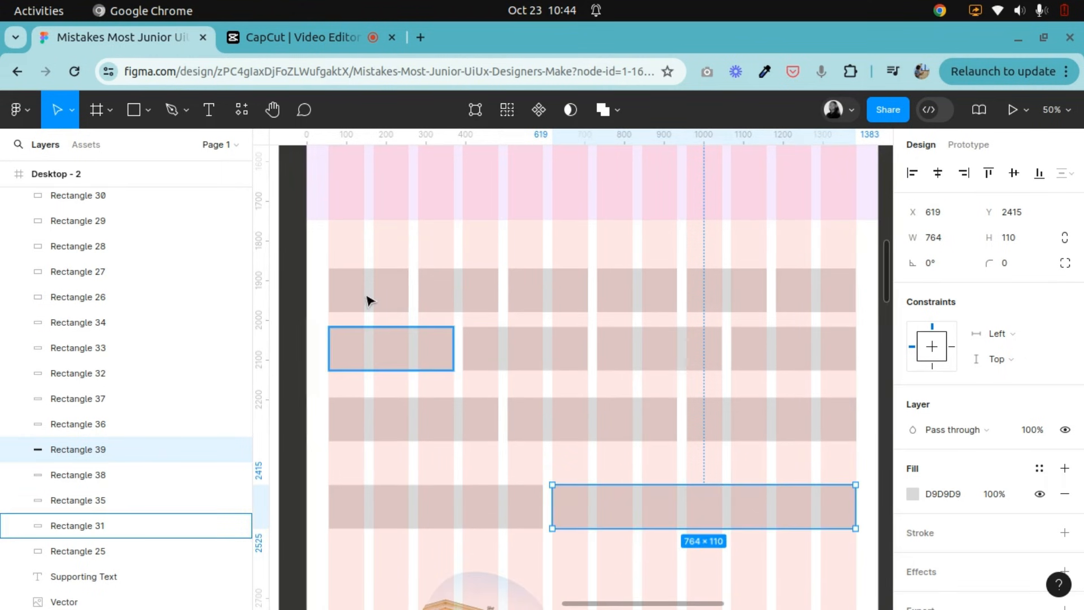
{"action": "left_click_drag", "start_coordinate": [293, 269], "coordinate": [535, 389]}
{"action": "left_click_drag", "start_coordinate": [607, 429], "coordinate": [811, 516]}
{"action": "left_click", "coordinate": [781, 504]}
{"action": "scroll", "coordinate": [529, 398], "scroll_direction": "down", "scroll_amount": 2}
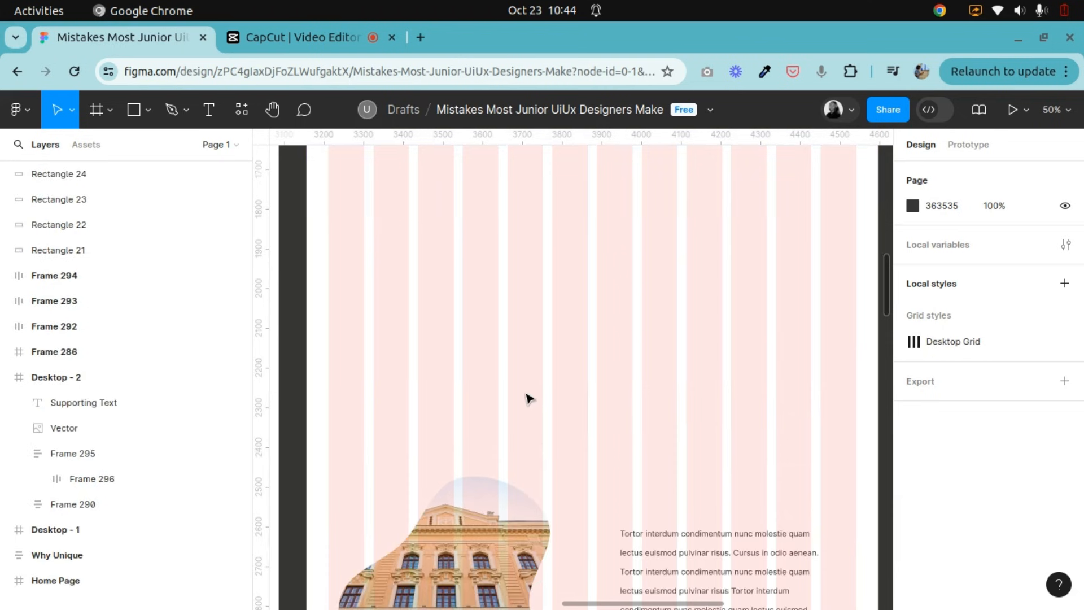
Move the building image up to about Y 2046 and the supporting text up to about Y 2072.
{"action": "scroll", "coordinate": [529, 398], "scroll_direction": "down", "scroll_amount": 3}
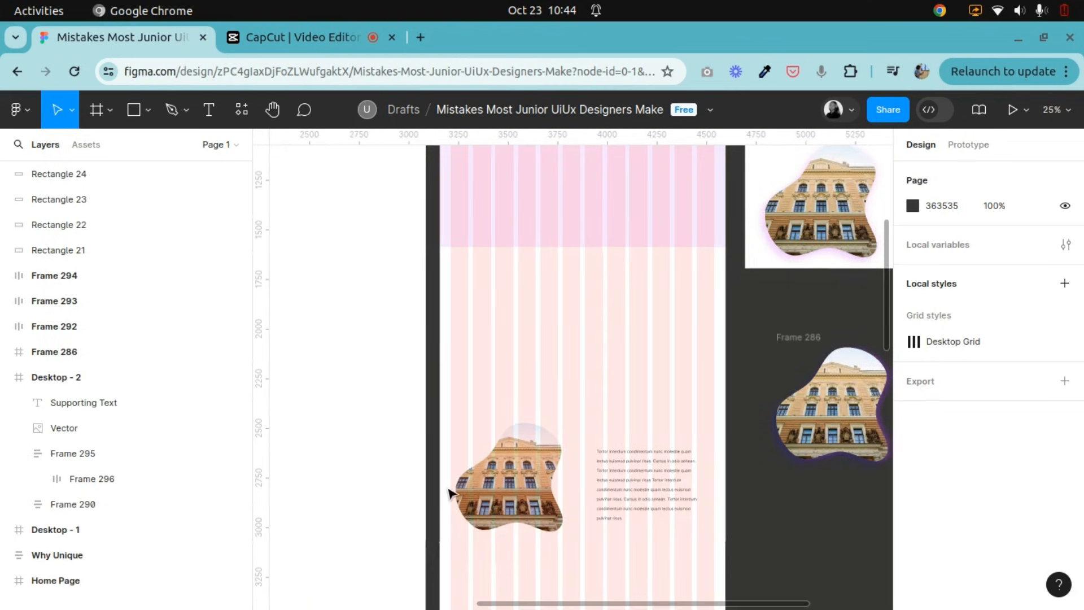
{"action": "left_click", "coordinate": [543, 505]}
{"action": "left_click_drag", "start_coordinate": [520, 506], "coordinate": [518, 389]}
{"action": "left_click_drag", "start_coordinate": [627, 499], "coordinate": [624, 363]}
{"action": "scroll", "coordinate": [625, 363], "scroll_direction": "up", "scroll_amount": 3}
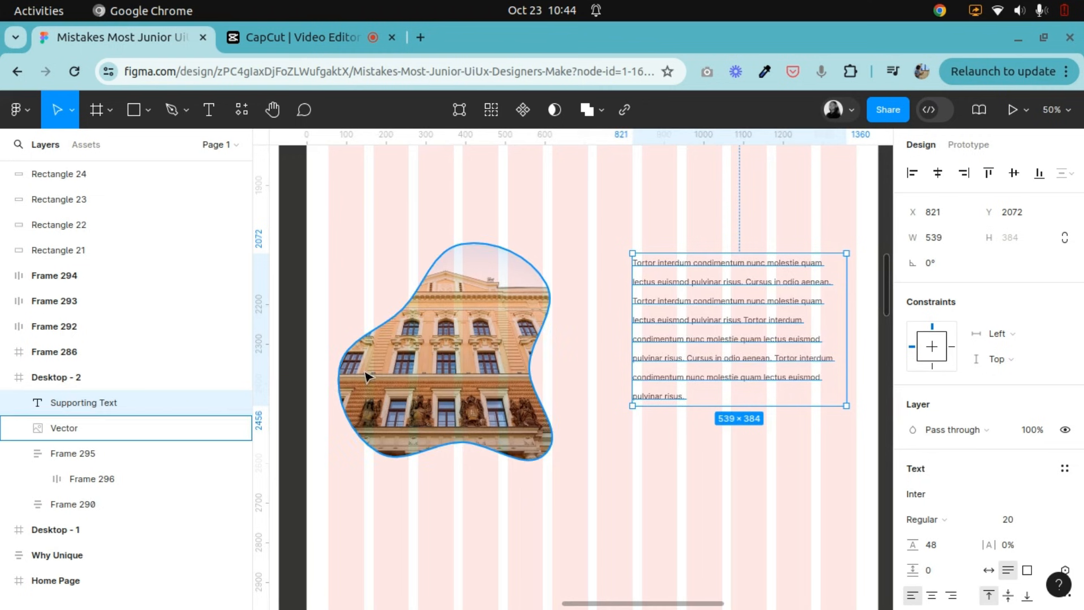
Position the building image at X 56, Y 1925 on the first column, and start the supporting text at the sixth column.
{"action": "left_click", "coordinate": [389, 351]}
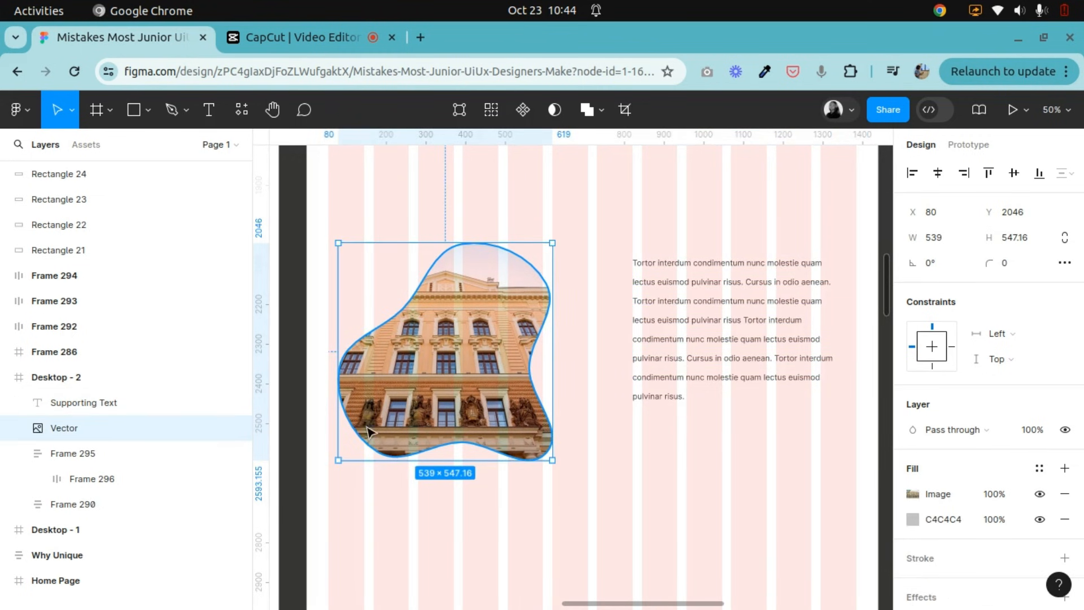
{"action": "left_click_drag", "start_coordinate": [442, 368], "coordinate": [435, 357]}
{"action": "scroll", "coordinate": [435, 357], "scroll_direction": "up", "scroll_amount": 2}
{"action": "left_click_drag", "start_coordinate": [475, 446], "coordinate": [478, 411]}
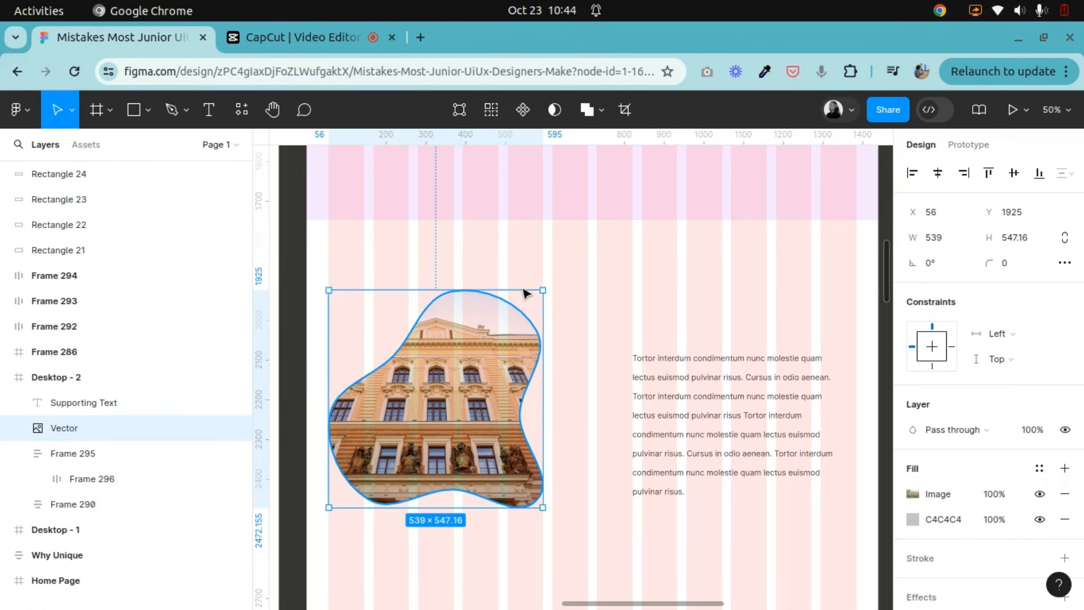
{"action": "left_click_drag", "start_coordinate": [672, 423], "coordinate": [592, 403]}
Wrap the building image in its own frame and add auto layout to that frame.
{"action": "left_click", "coordinate": [485, 397]}
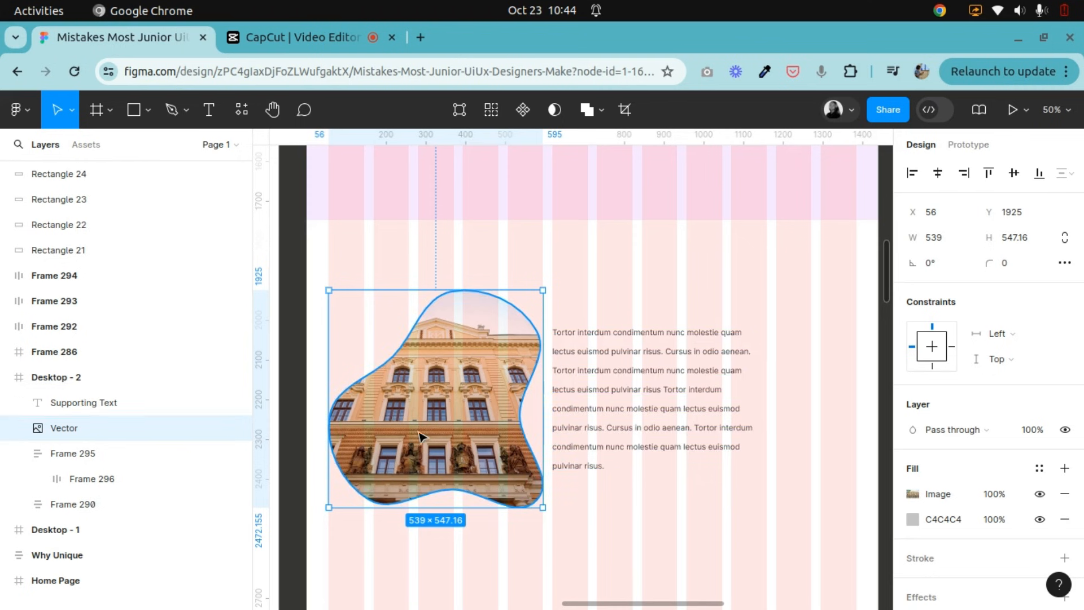
{"action": "right_click", "coordinate": [436, 405]}
{"action": "left_click", "coordinate": [453, 293]}
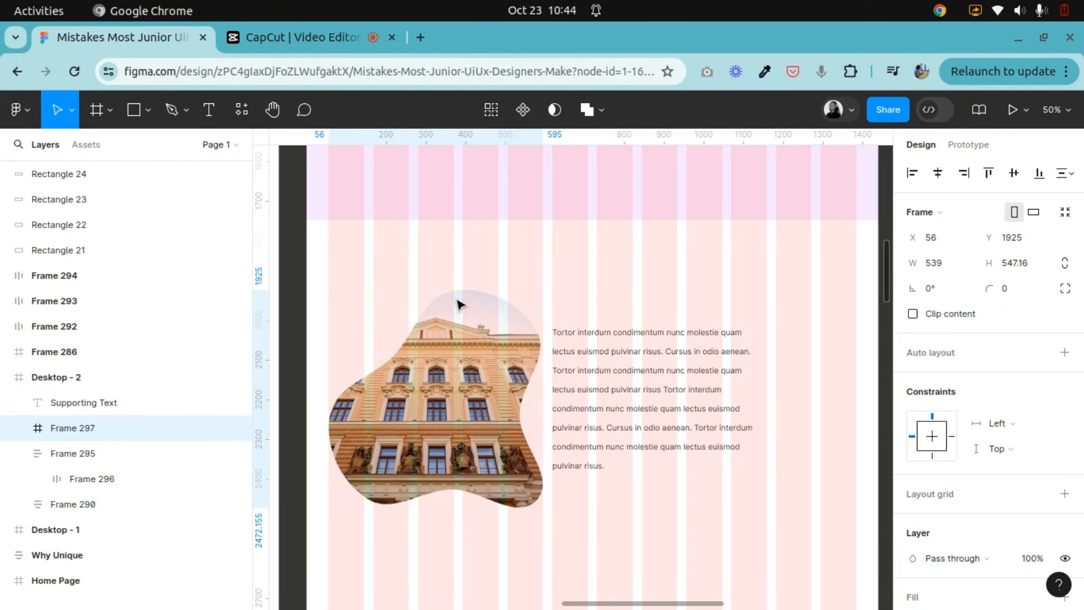
{"action": "right_click", "coordinate": [454, 385]}
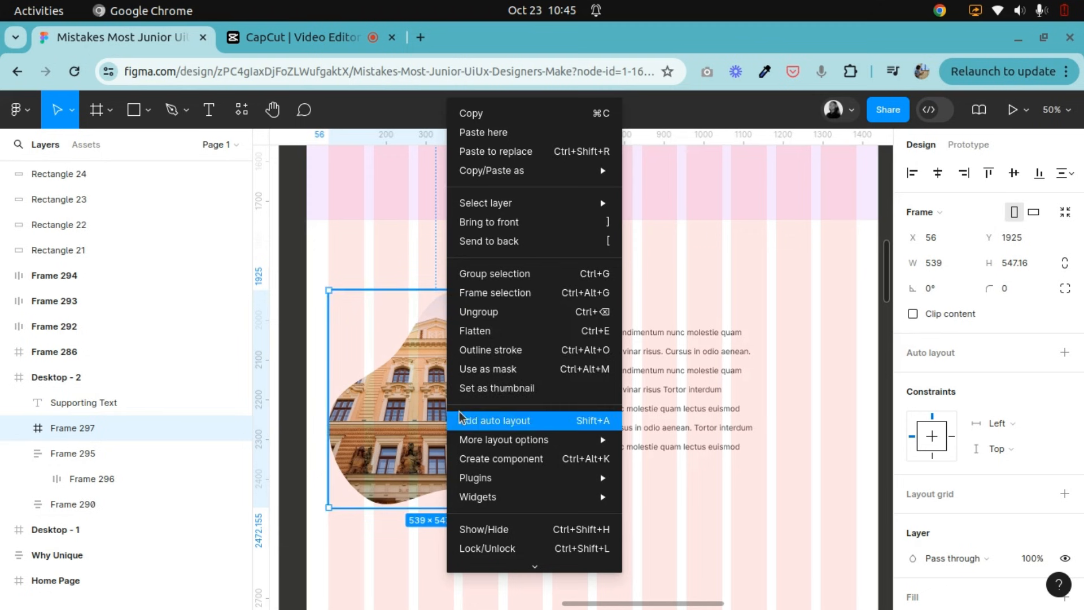
{"action": "left_click", "coordinate": [505, 422]}
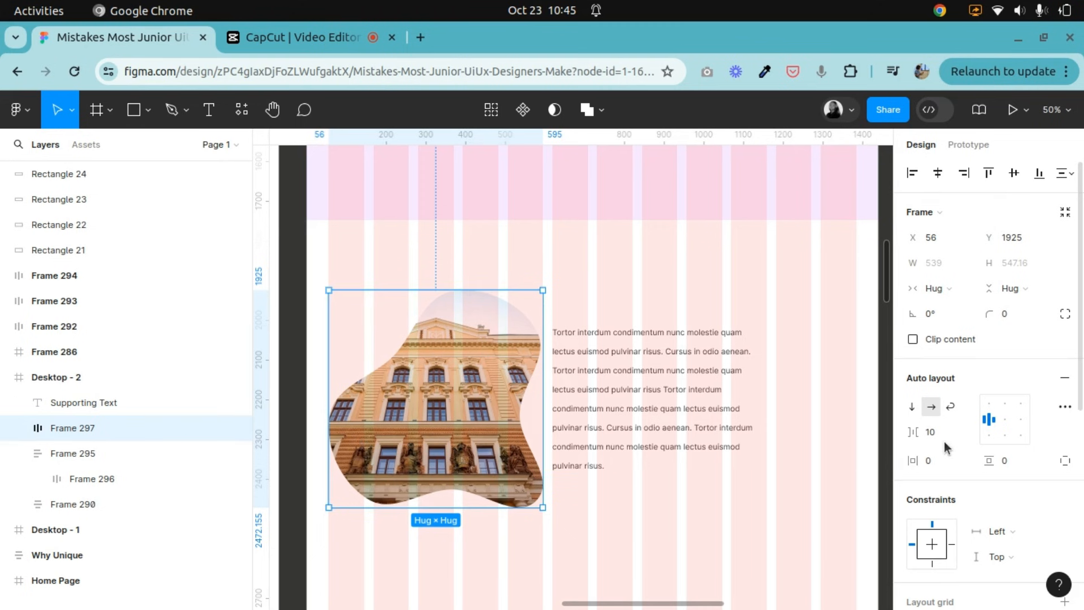
Set the item spacing of the building image's auto layout frame to 0 and check it against the heading section.
{"action": "key", "text": "Return"}
{"action": "scroll", "coordinate": [480, 449], "scroll_direction": "up", "scroll_amount": 5}
{"action": "left_click", "coordinate": [651, 384]}
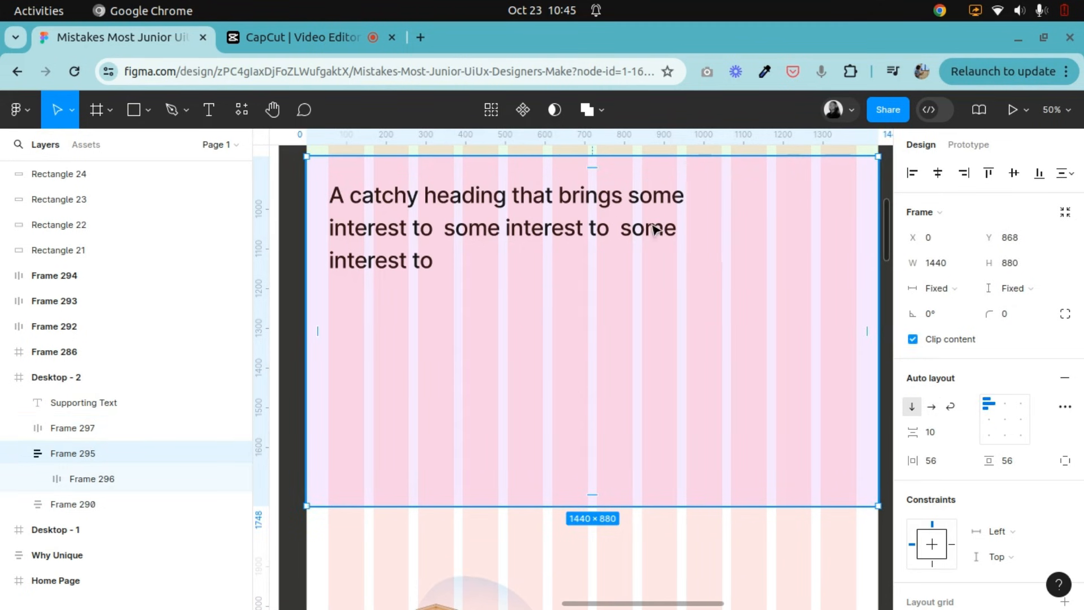
{"action": "scroll", "coordinate": [632, 417], "scroll_direction": "down", "scroll_amount": 5}
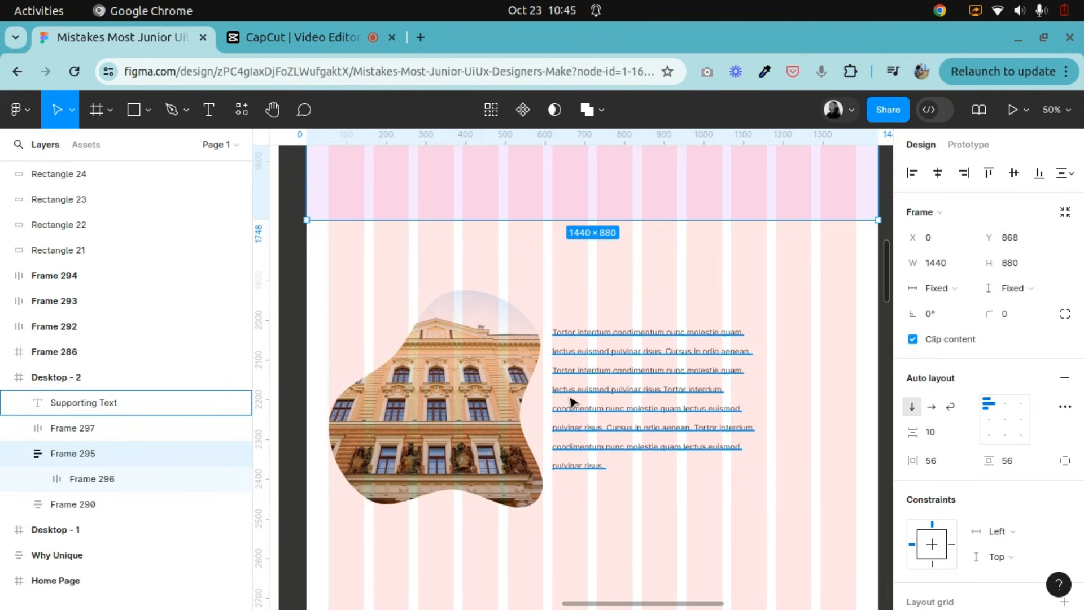
Wrap the supporting text beside the building image in its own auto layout frame.
{"action": "left_click", "coordinate": [570, 402]}
{"action": "left_click_drag", "start_coordinate": [609, 412], "coordinate": [601, 407]}
{"action": "right_click", "coordinate": [601, 408]}
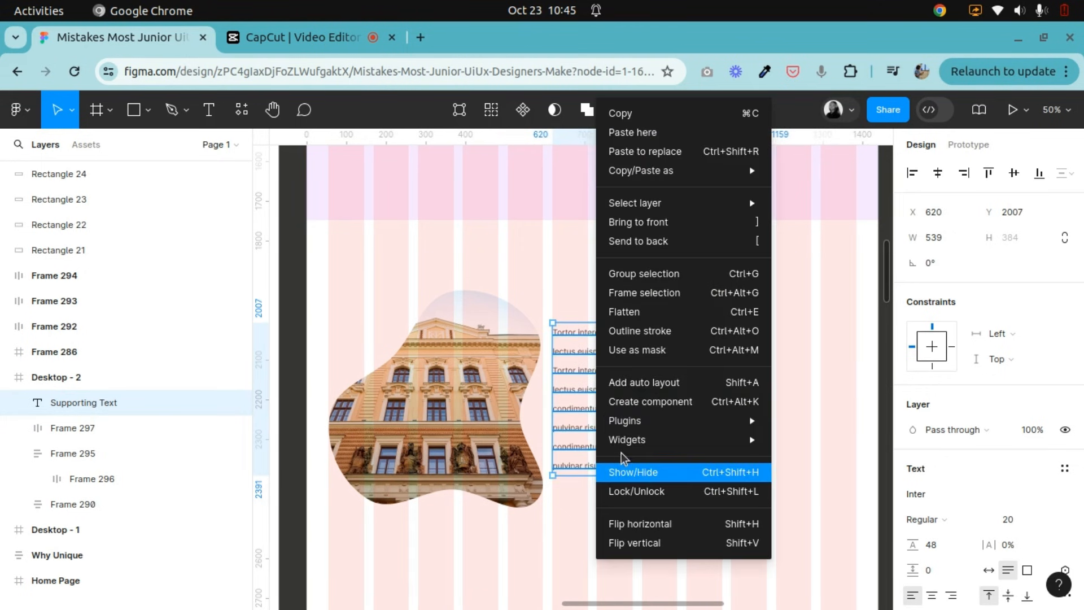
{"action": "left_click", "coordinate": [619, 390]}
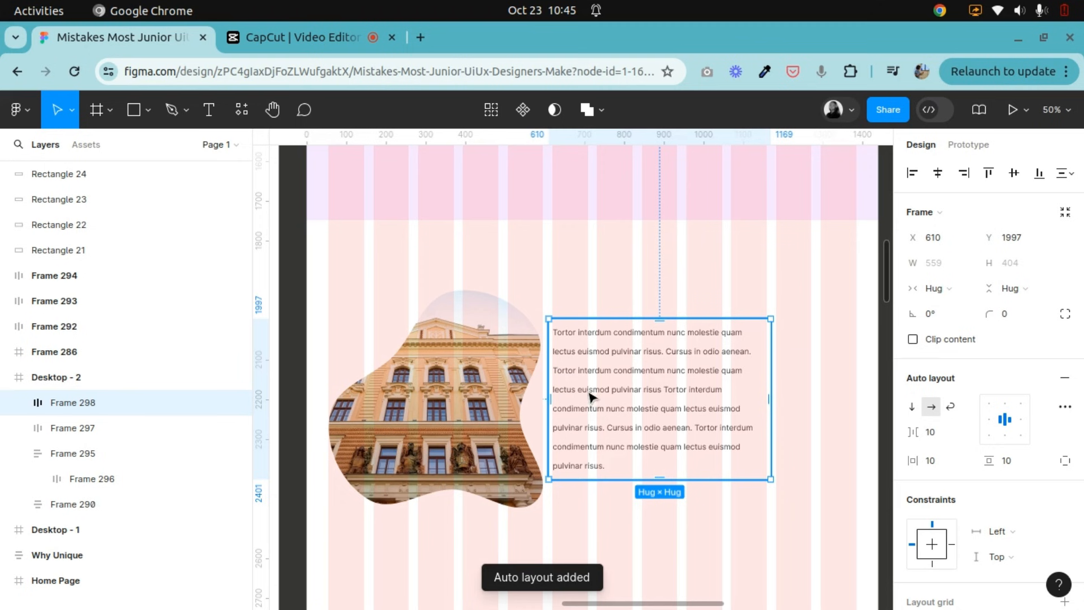
Set the supporting text frame's item spacing to 0, left padding to 56, right padding to 0 and vertical padding to 0.
{"action": "left_click", "coordinate": [939, 438]}
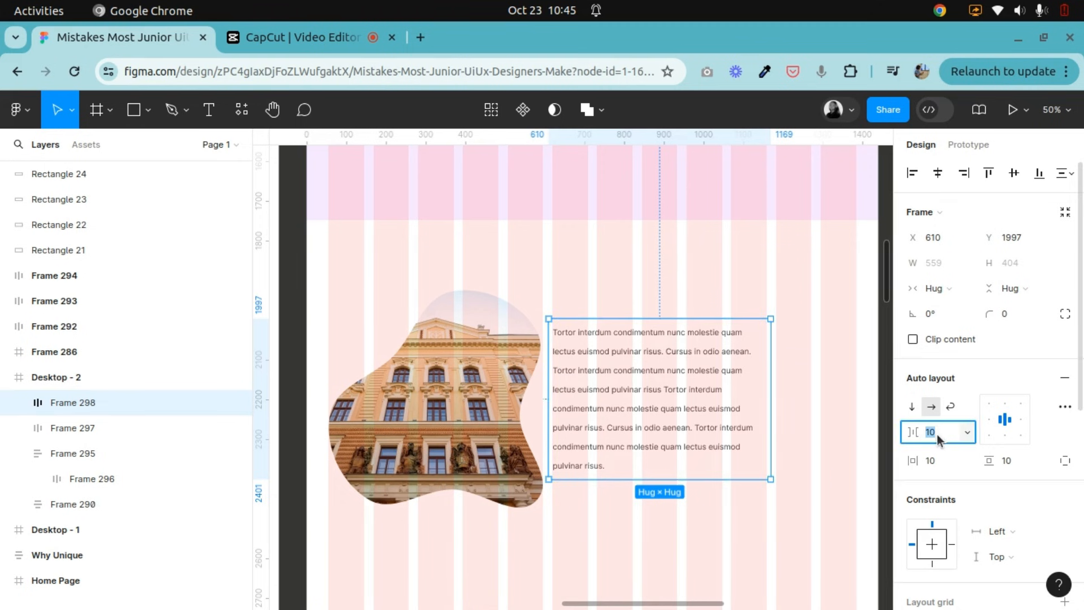
{"action": "key", "text": "Return"}
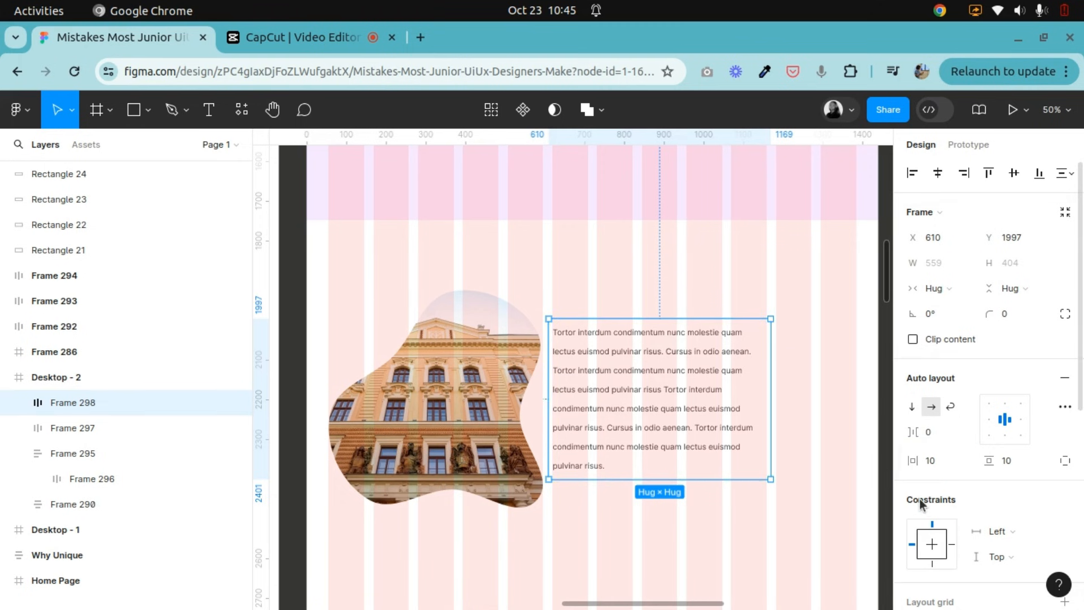
{"action": "left_click", "coordinate": [943, 460]}
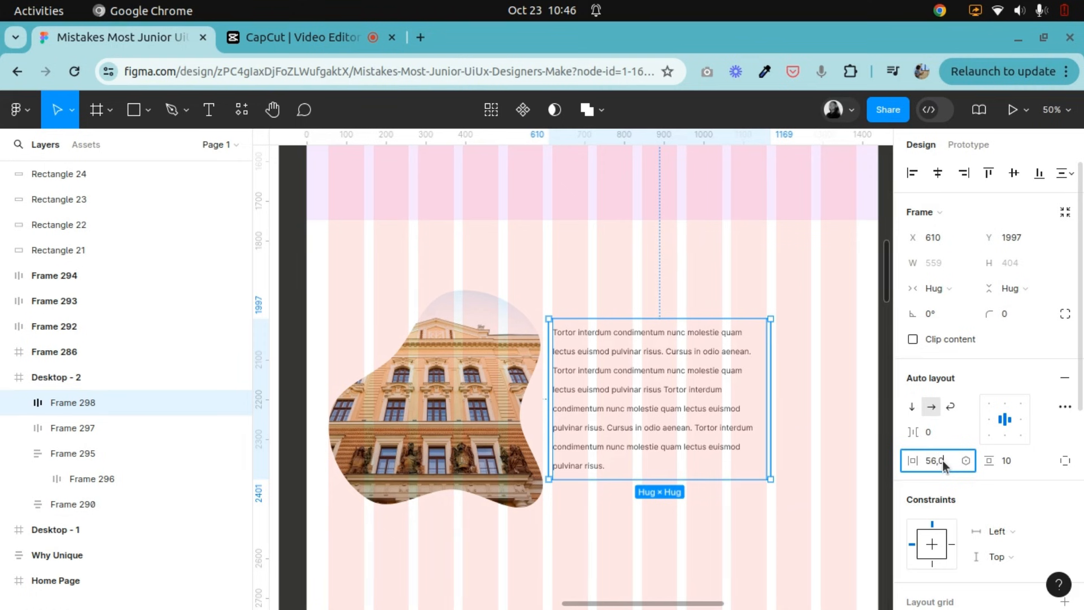
{"action": "key", "text": "Return"}
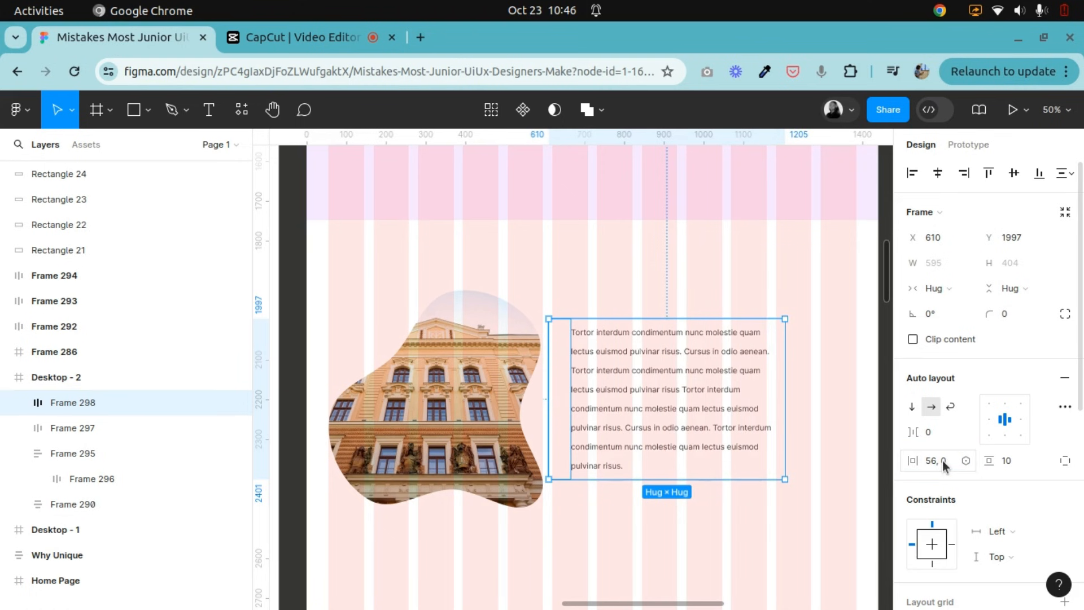
{"action": "left_click", "coordinate": [1013, 457]}
{"action": "type", "text": "0"}
{"action": "key", "text": "Return"}
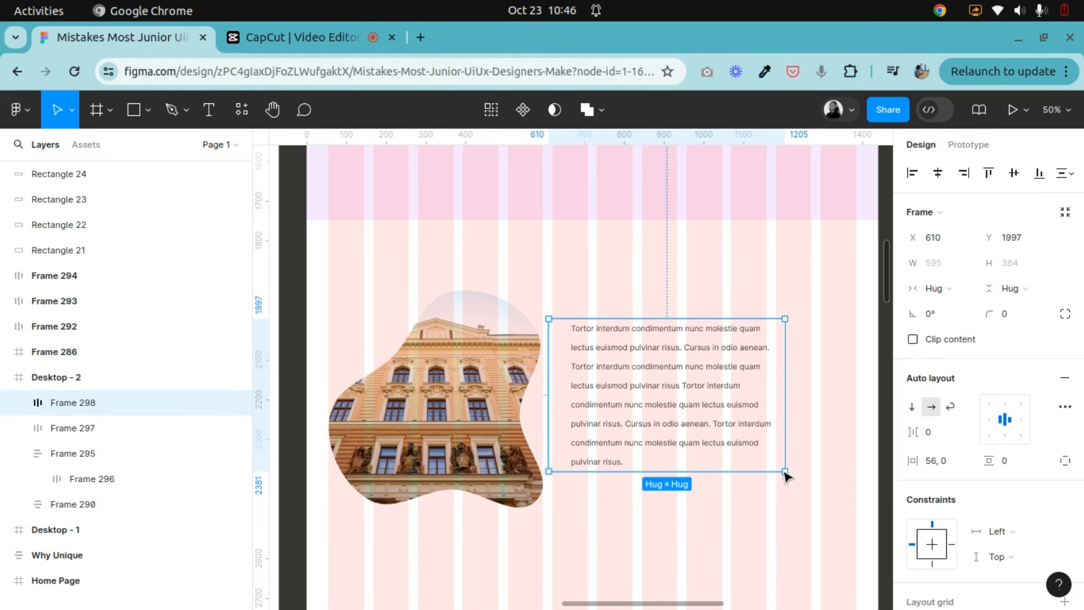
Move the text frame to X 619, Y 2007 and combine it with the building image frame in a shared horizontal auto layout.
{"action": "left_click_drag", "start_coordinate": [633, 405], "coordinate": [637, 409]}
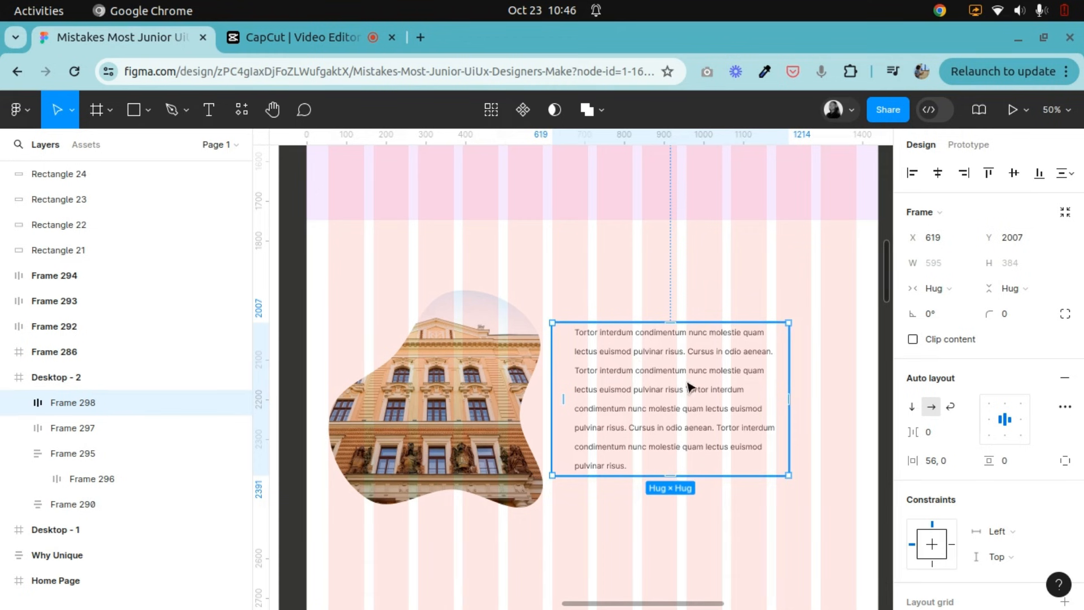
{"action": "left_click", "coordinate": [496, 412]}
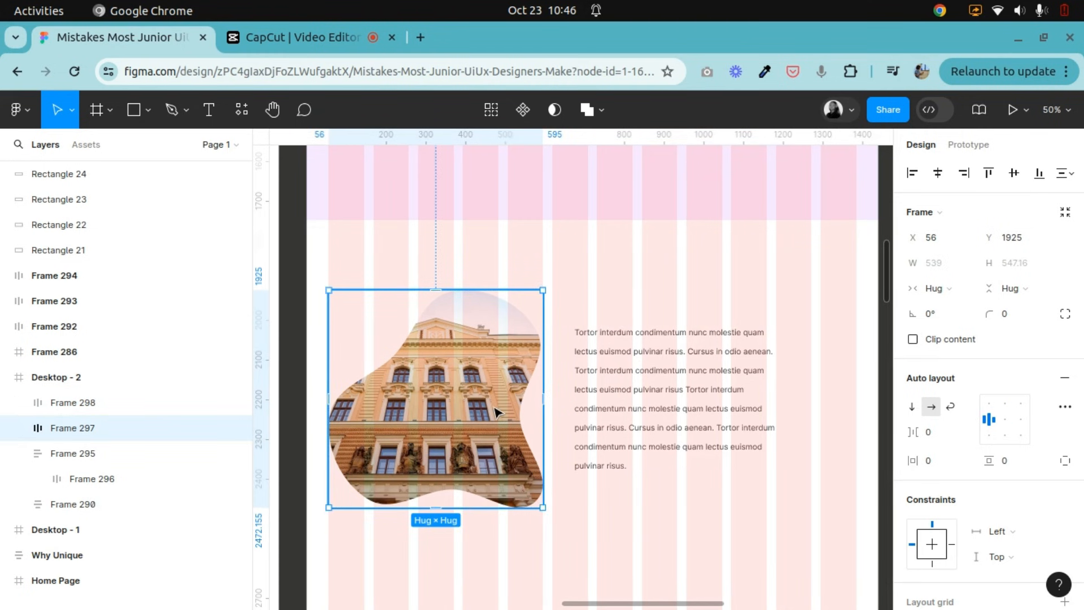
{"action": "left_click", "coordinate": [652, 404], "text": "shift"}
{"action": "key", "text": "shift+a"}
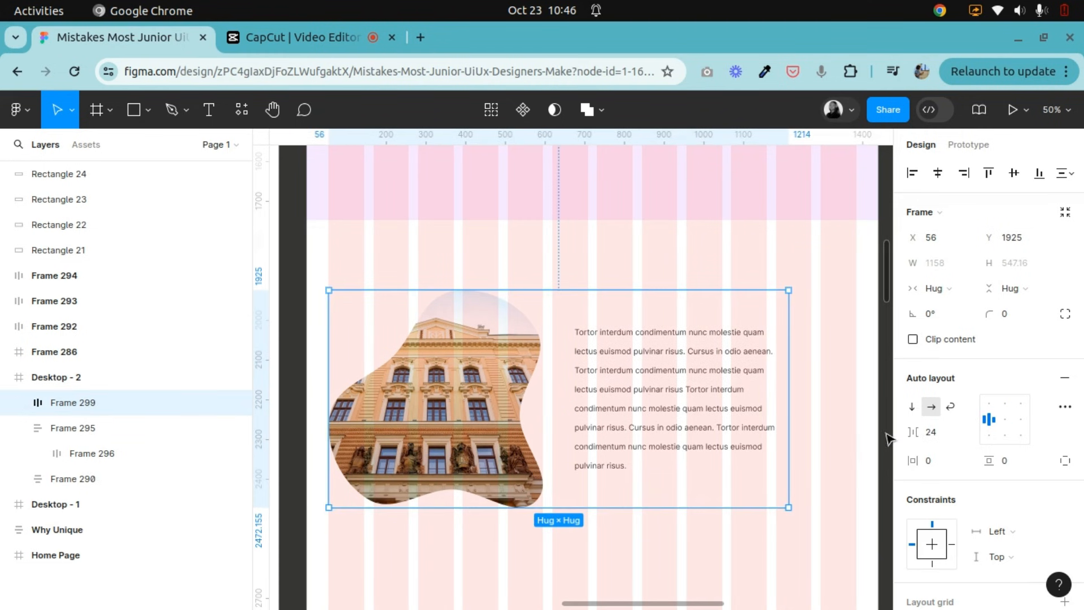
Set the spacing between the image and text frames in their shared auto layout to 0.
{"action": "left_click", "coordinate": [939, 431]}
{"action": "left_click", "coordinate": [653, 384]}
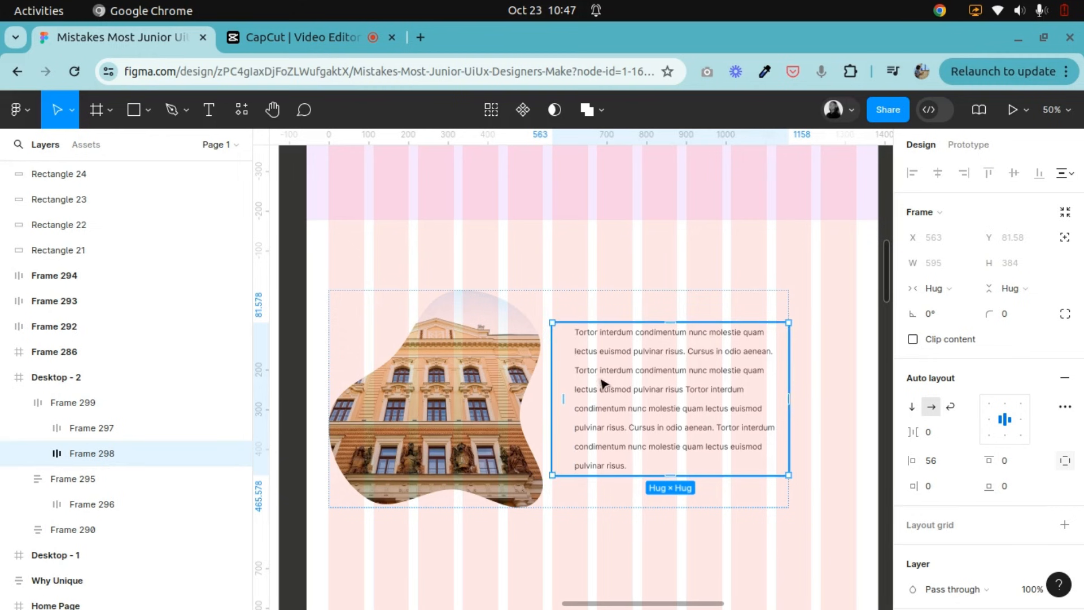
{"action": "left_click", "coordinate": [659, 315]}
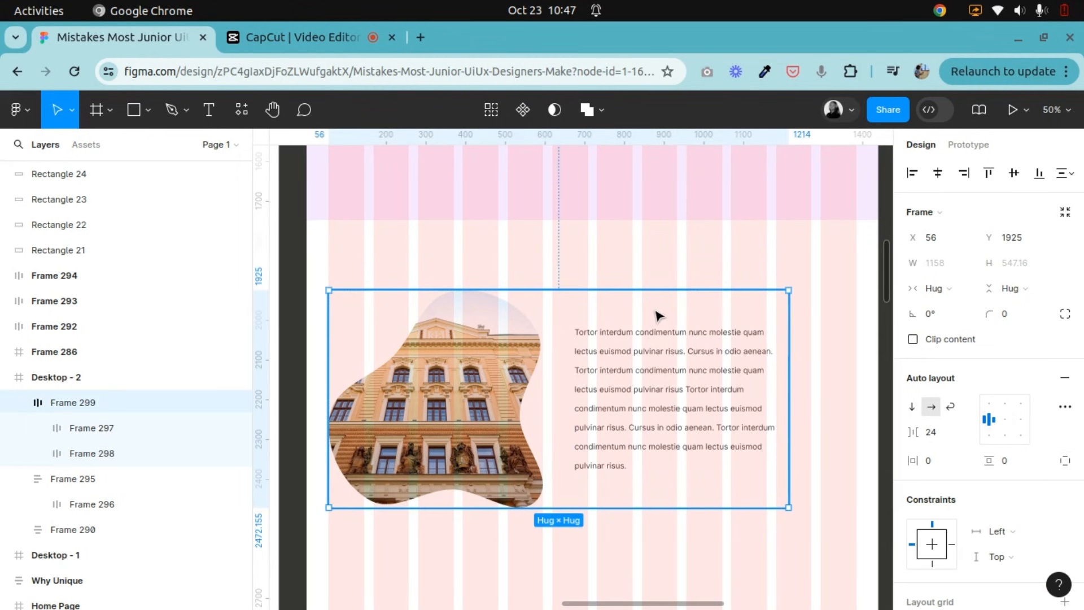
{"action": "left_click", "coordinate": [942, 439]}
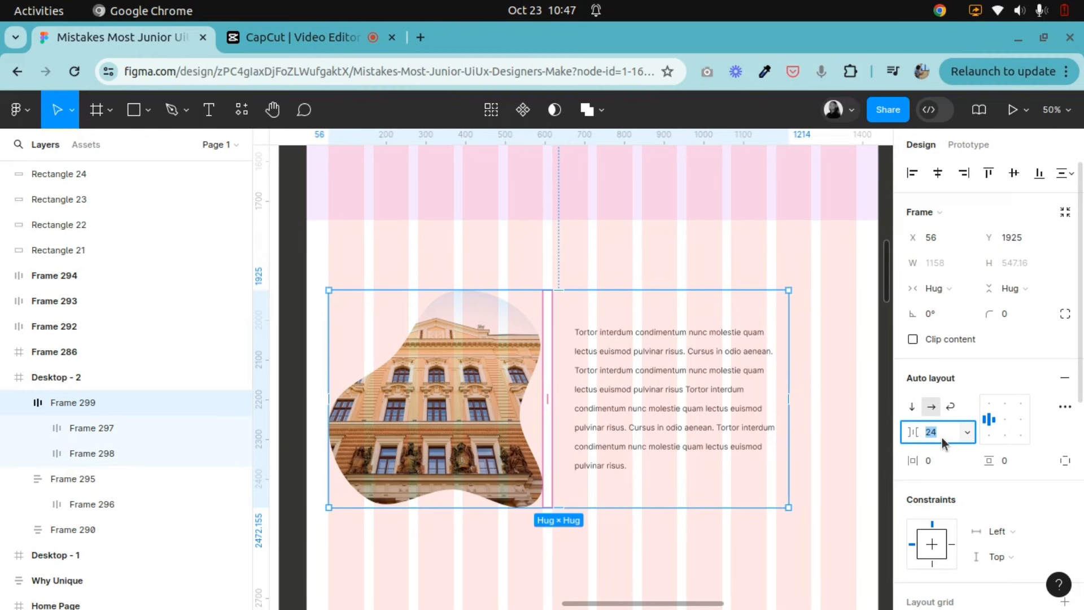
{"action": "key", "text": "Return"}
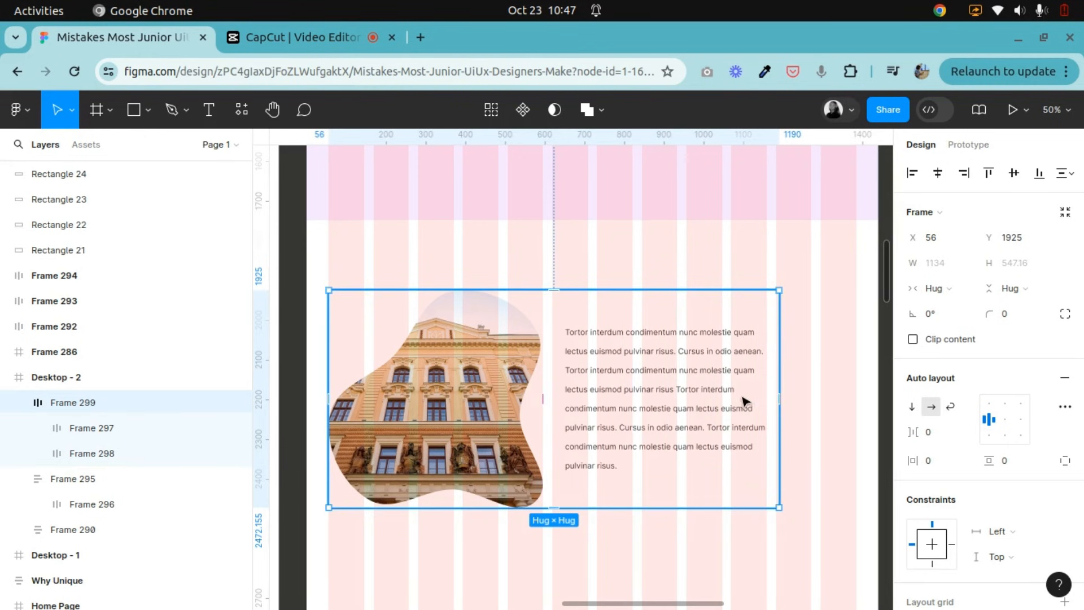
Compare left paddings of 0 and 56 on the supporting text frame.
{"action": "double_click", "coordinate": [679, 408]}
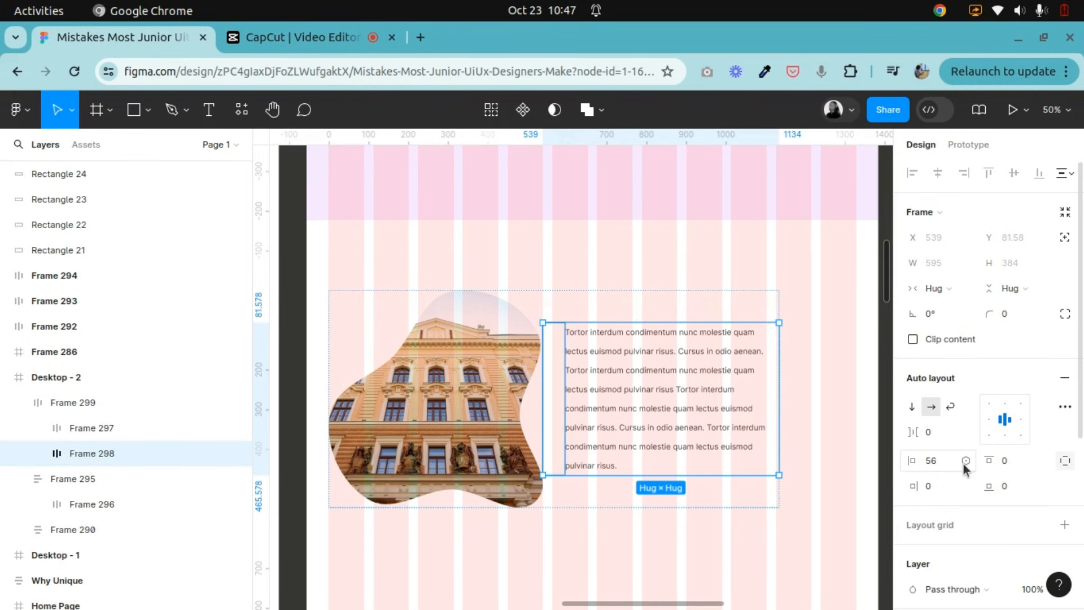
{"action": "left_click", "coordinate": [947, 461]}
{"action": "key", "text": "Return"}
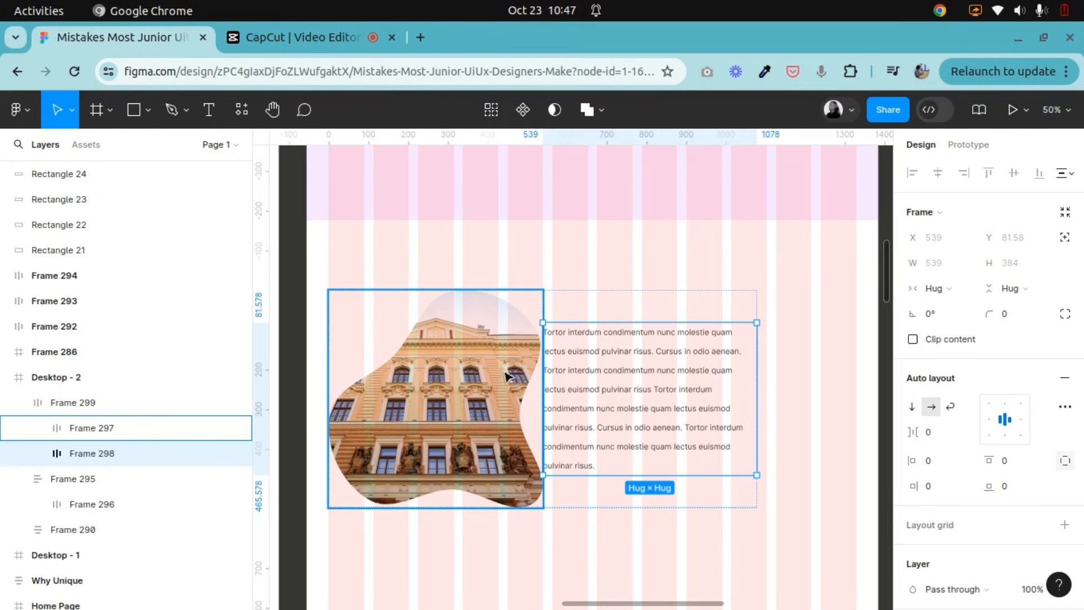
{"action": "left_click", "coordinate": [936, 460]}
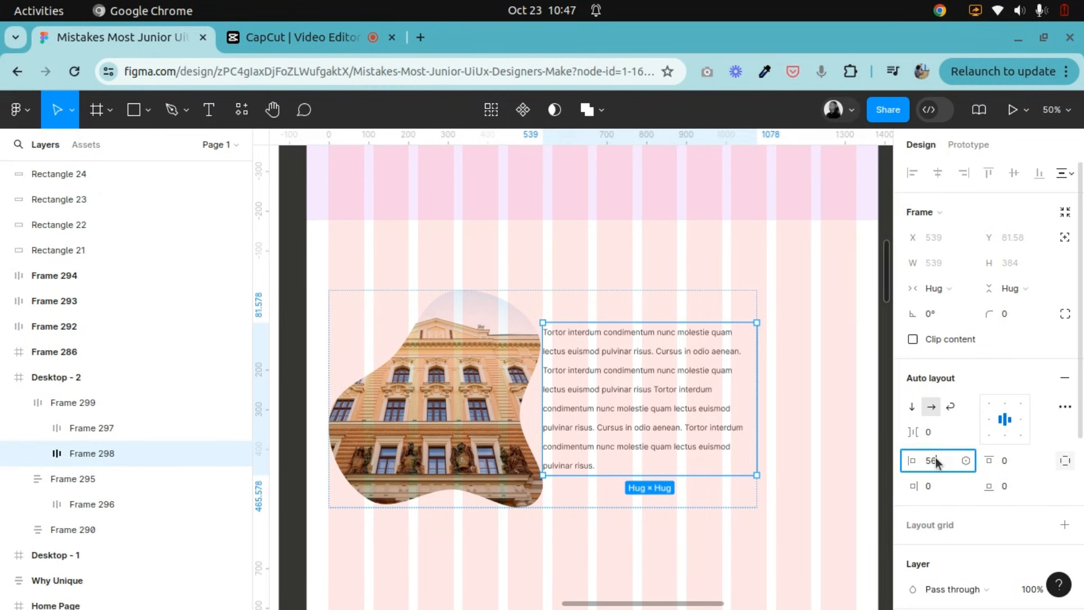
{"action": "type", "text": "56"}
{"action": "key", "text": "Return"}
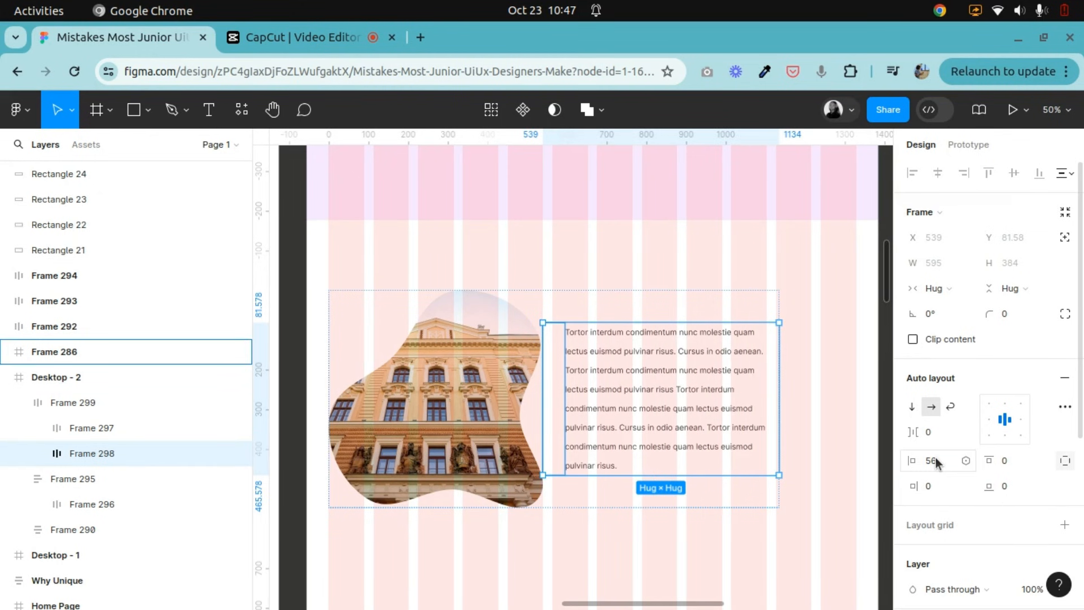
Set the supporting text frame's left padding to 80.
{"action": "left_click", "coordinate": [841, 359]}
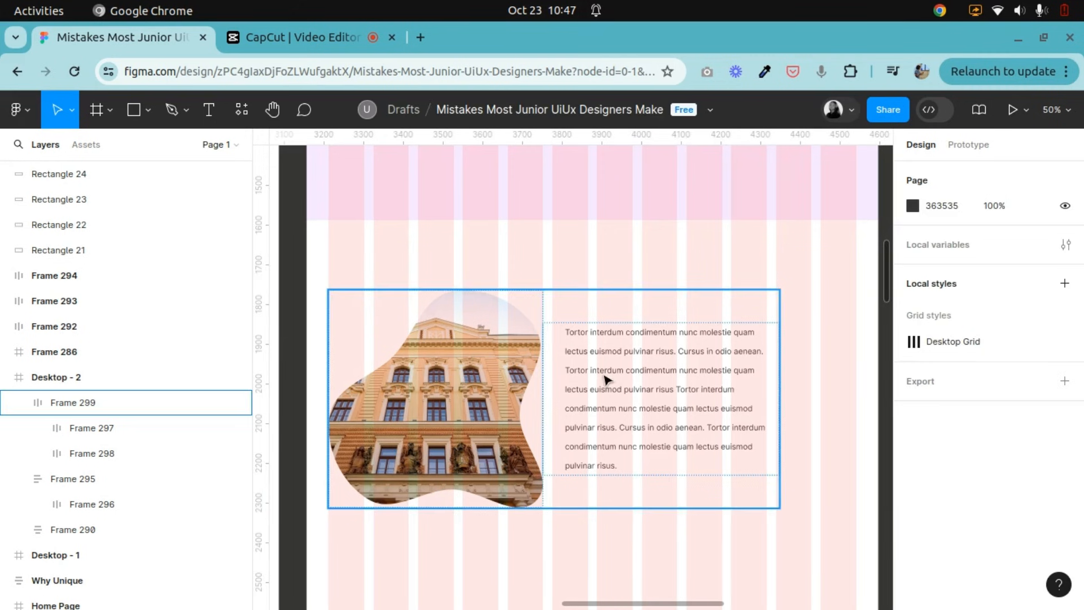
{"action": "left_click", "coordinate": [622, 387]}
{"action": "left_click", "coordinate": [621, 388]}
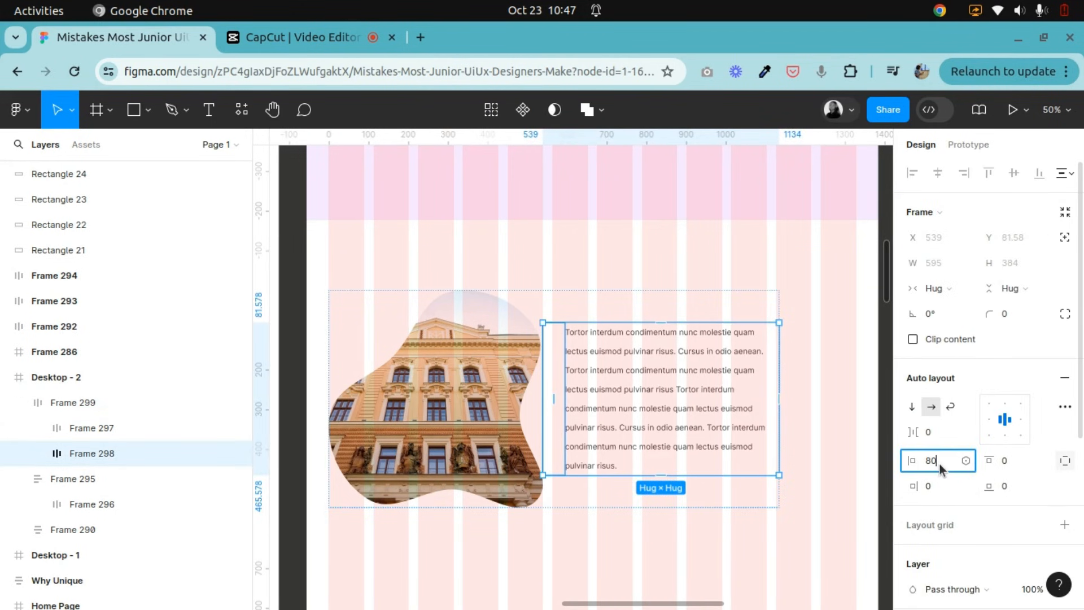
{"action": "key", "text": "Return"}
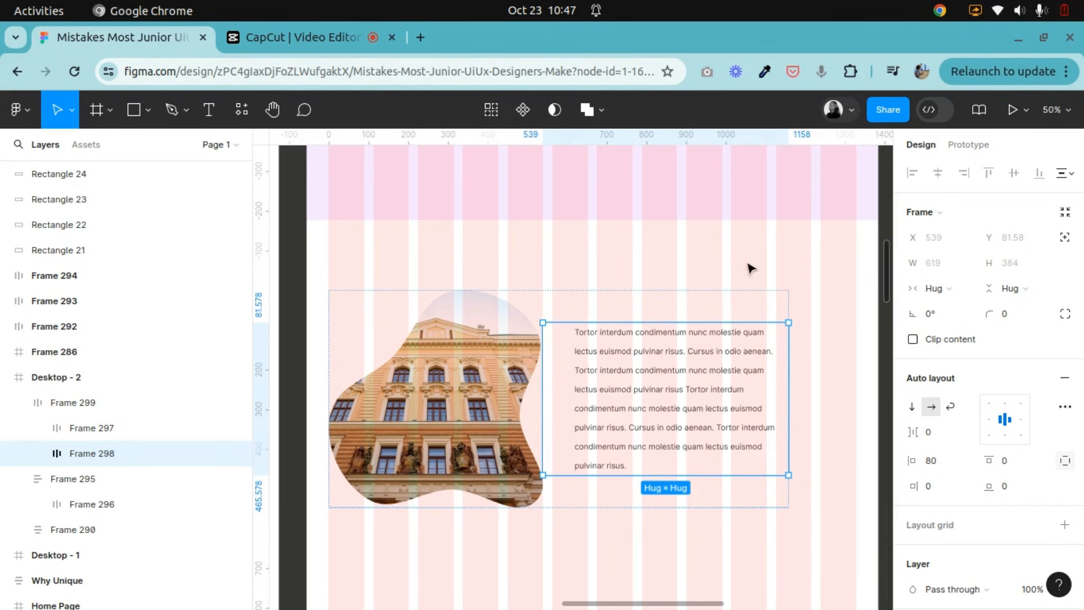
Move the combined image and text frame into the section frame, directly below the catchy heading.
{"action": "left_click", "coordinate": [718, 314]}
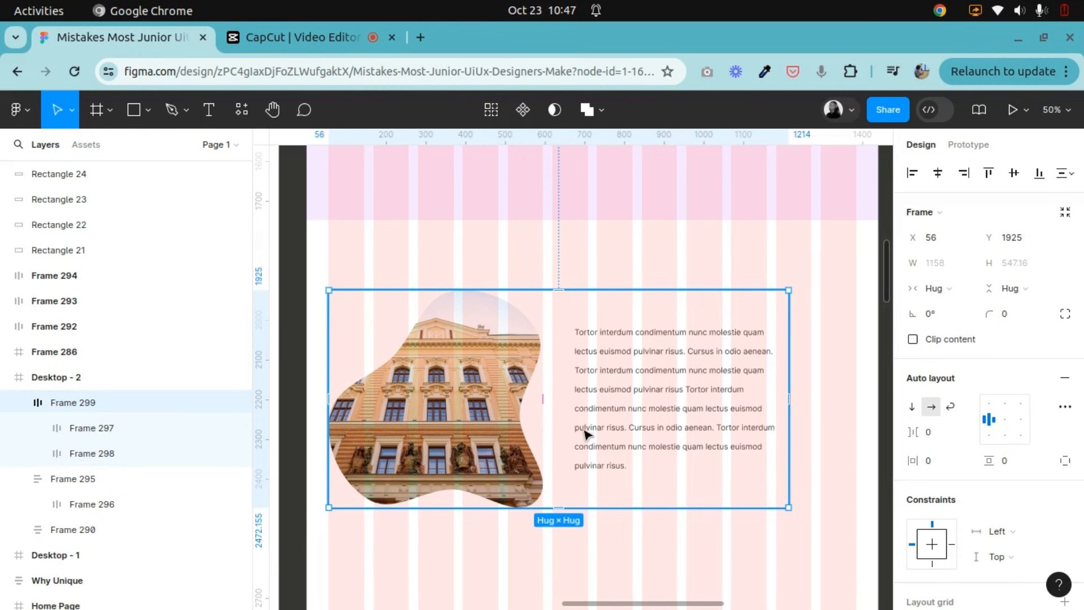
{"action": "scroll", "coordinate": [589, 440], "scroll_direction": "up", "scroll_amount": 2}
{"action": "key", "text": "minus"}
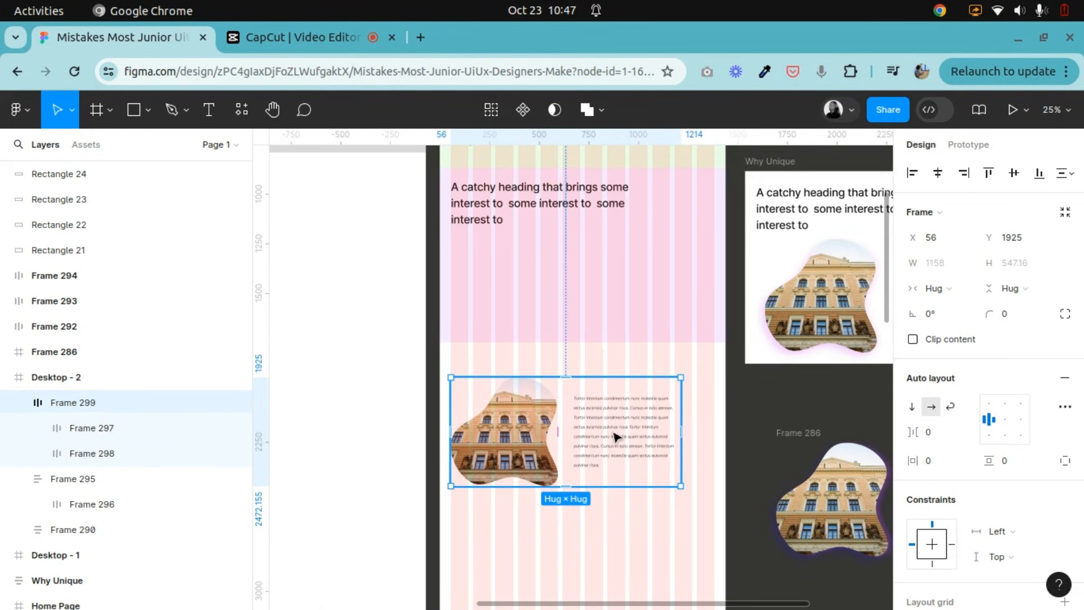
{"action": "left_click_drag", "start_coordinate": [625, 426], "coordinate": [634, 295]}
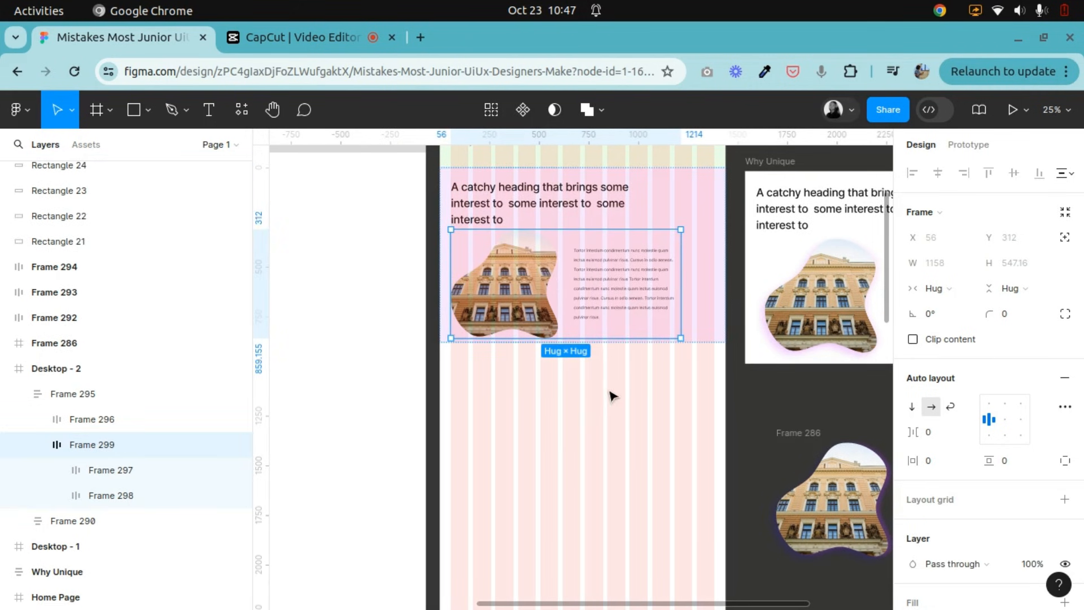
Set the section frame's vertical item spacing between the heading and the image-text row to 56.
{"action": "left_click", "coordinate": [714, 266]}
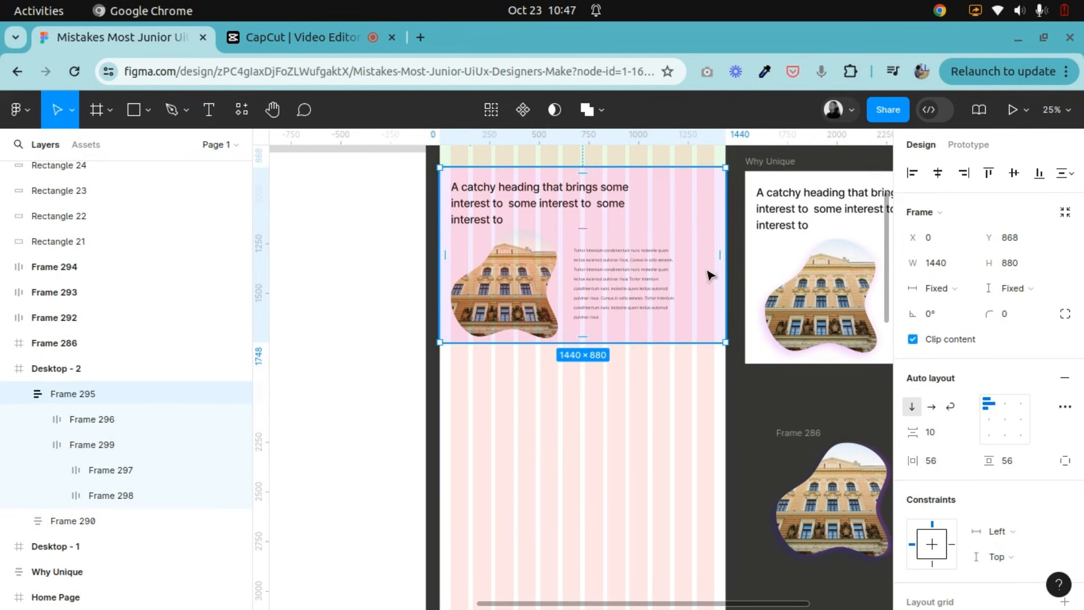
{"action": "left_click", "coordinate": [940, 436]}
{"action": "scroll", "coordinate": [604, 372], "scroll_direction": "up", "scroll_amount": 3}
{"action": "key", "text": "="}
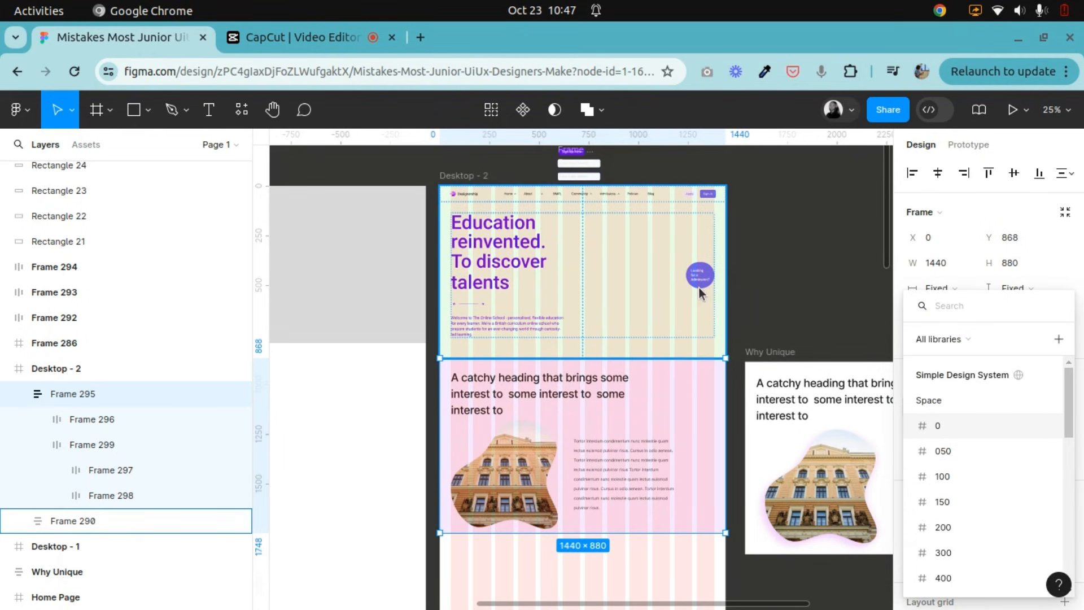
{"action": "key", "text": "Escape"}
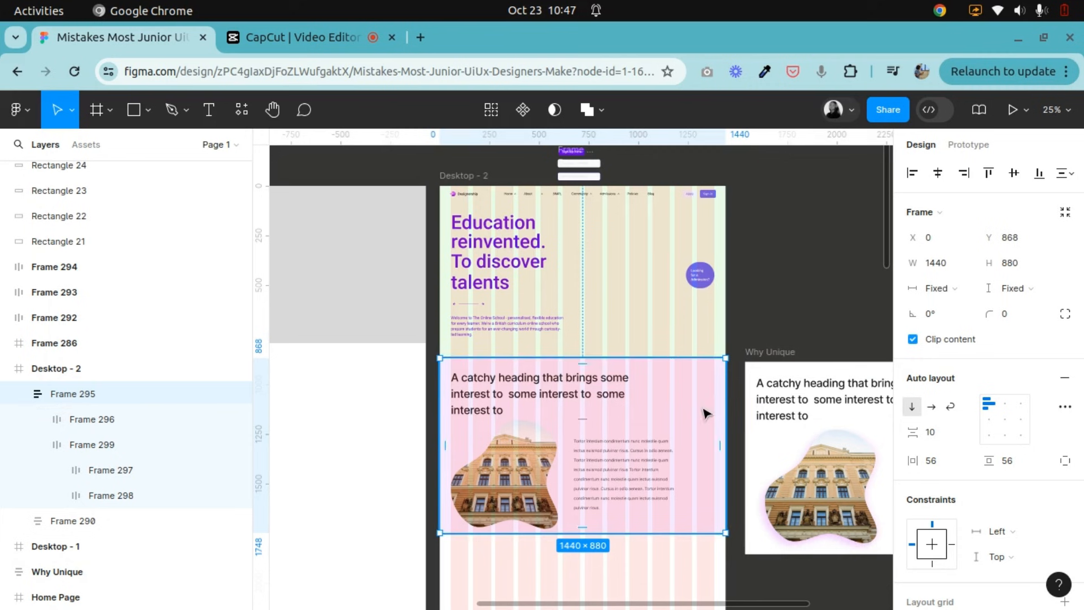
{"action": "key", "text": "ctrl+="}
{"action": "scroll", "coordinate": [687, 345], "scroll_direction": "down", "scroll_amount": 5}
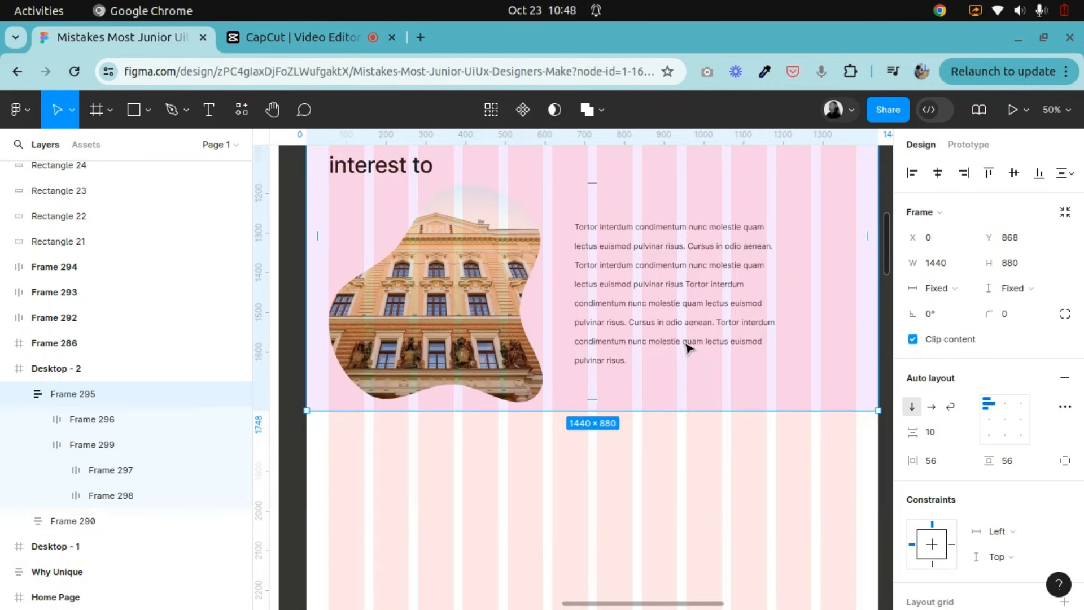
{"action": "scroll", "coordinate": [687, 346], "scroll_direction": "up", "scroll_amount": 3}
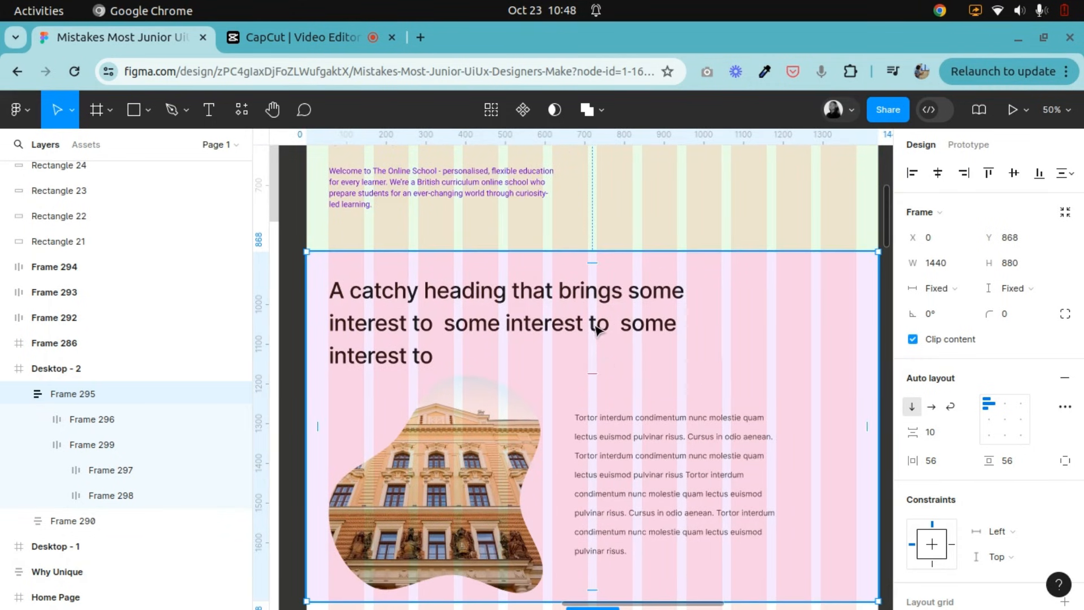
{"action": "left_click", "coordinate": [936, 439]}
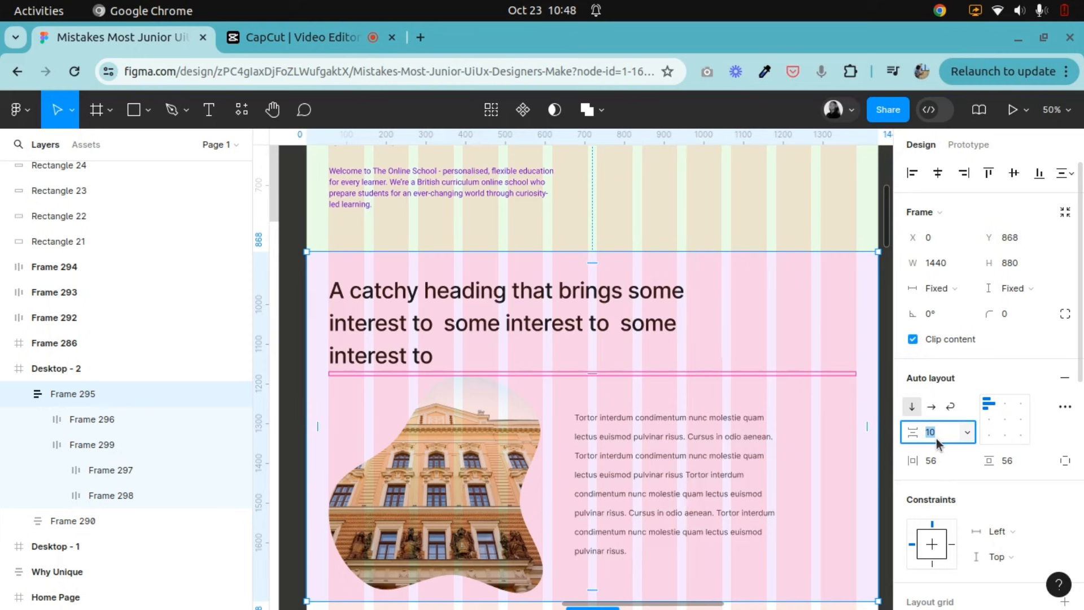
{"action": "key", "text": "Return"}
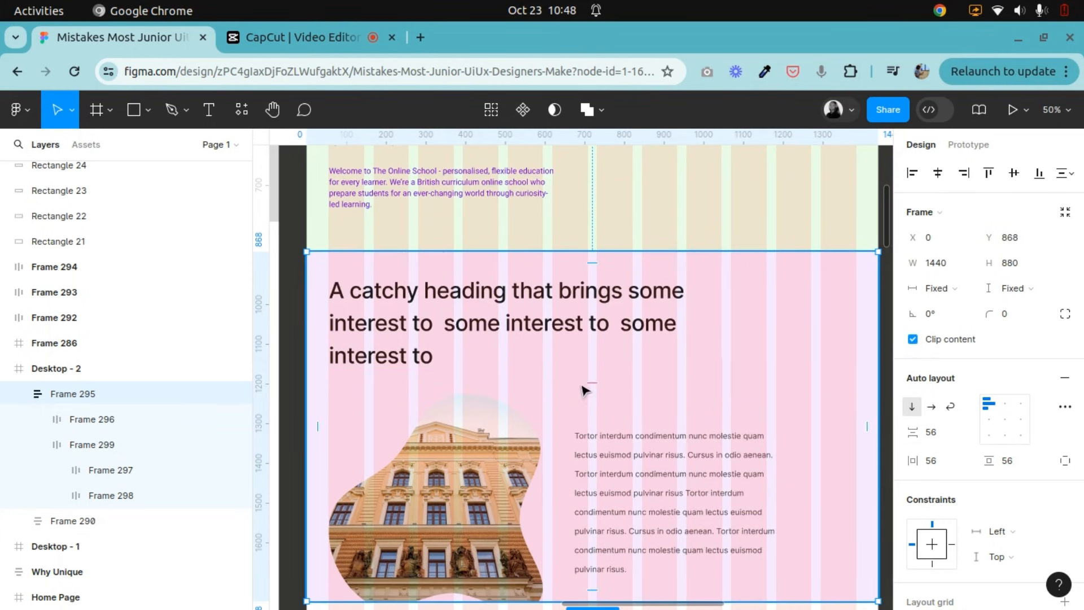
{"action": "scroll", "coordinate": [594, 395], "scroll_direction": "down", "scroll_amount": 4}
{"action": "scroll", "coordinate": [594, 399], "scroll_direction": "up", "scroll_amount": 2}
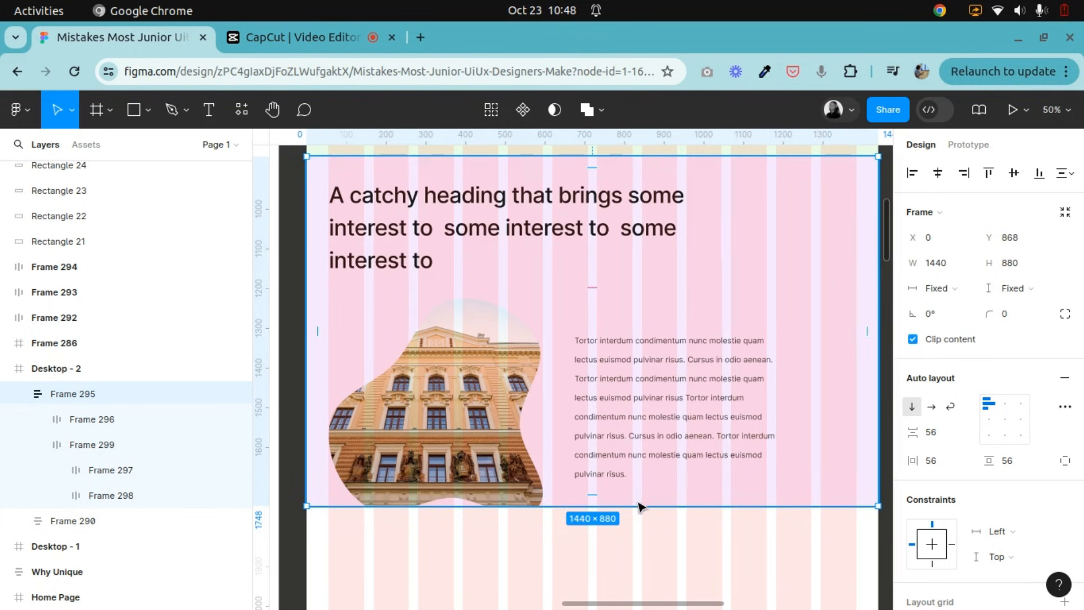
{"action": "left_click", "coordinate": [627, 414]}
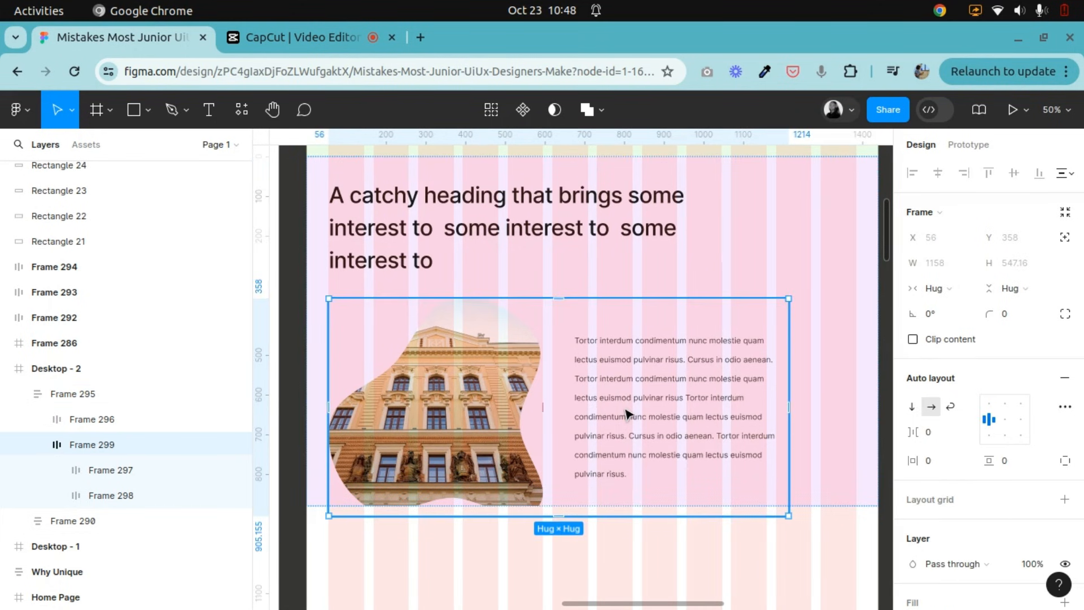
Increase the section frame's height to 970 so it encloses the whole image-text row with space below.
{"action": "left_click", "coordinate": [837, 428]}
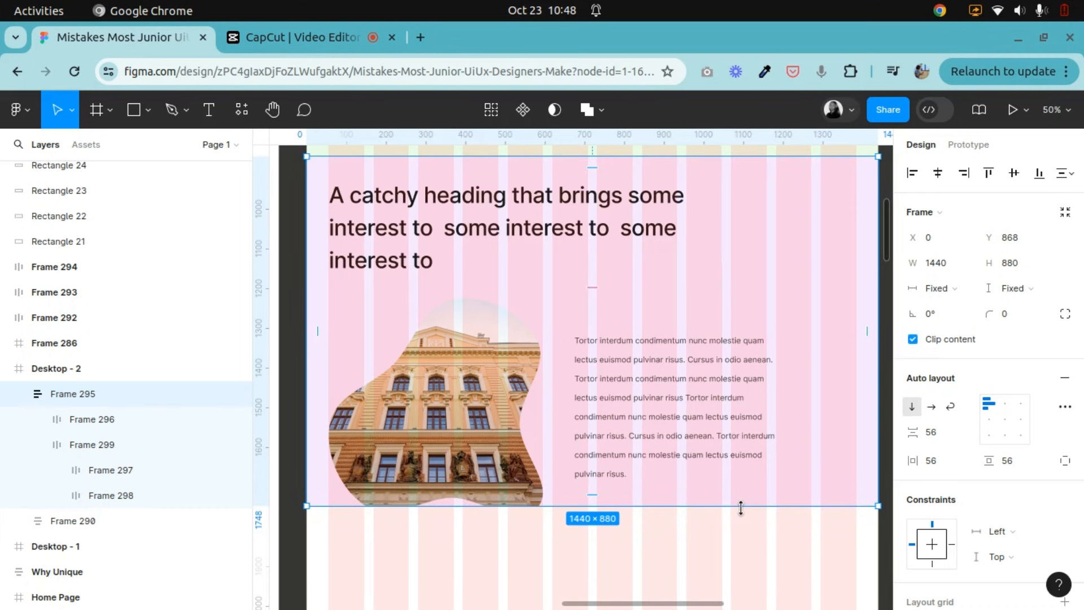
{"action": "left_click_drag", "start_coordinate": [742, 525], "coordinate": [744, 547]}
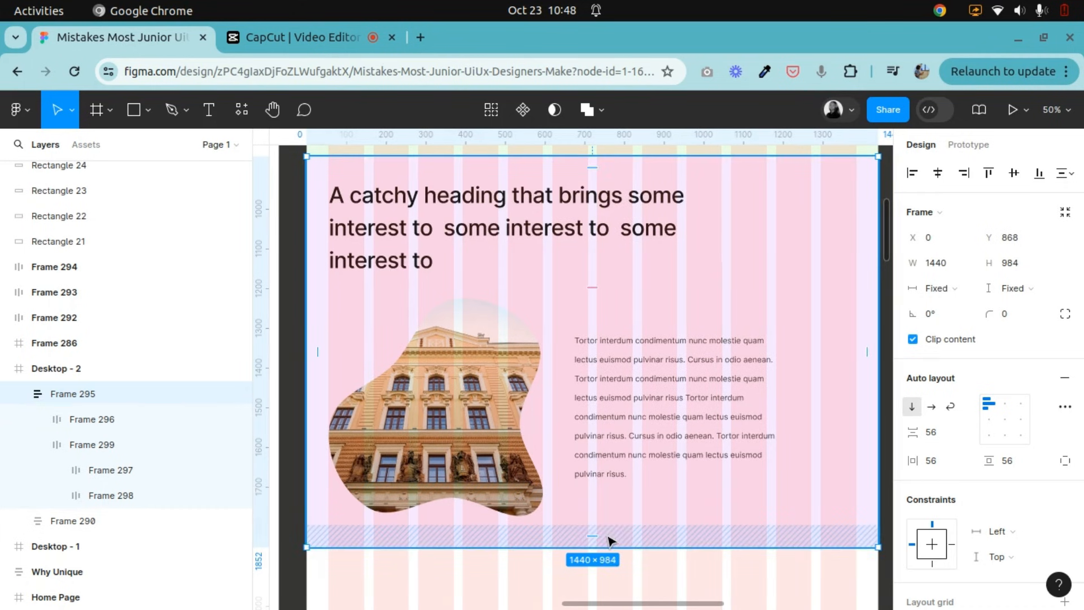
{"action": "left_click_drag", "start_coordinate": [613, 542], "coordinate": [610, 536]}
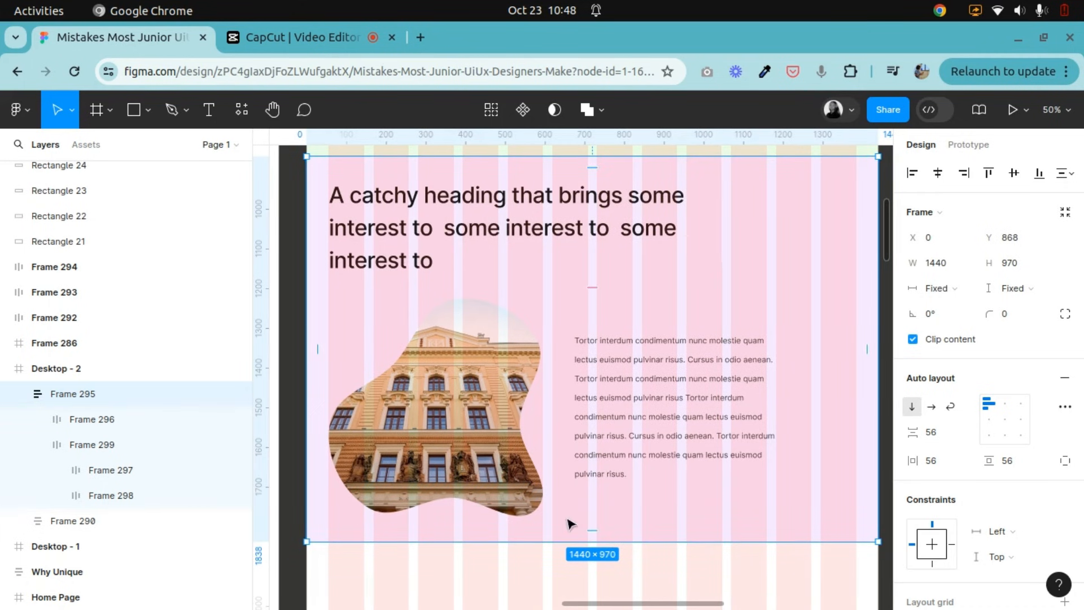
Set the image-text row frame's horizontal sizing to Fill container, matching the catchy heading frame above it.
{"action": "left_click", "coordinate": [525, 412]}
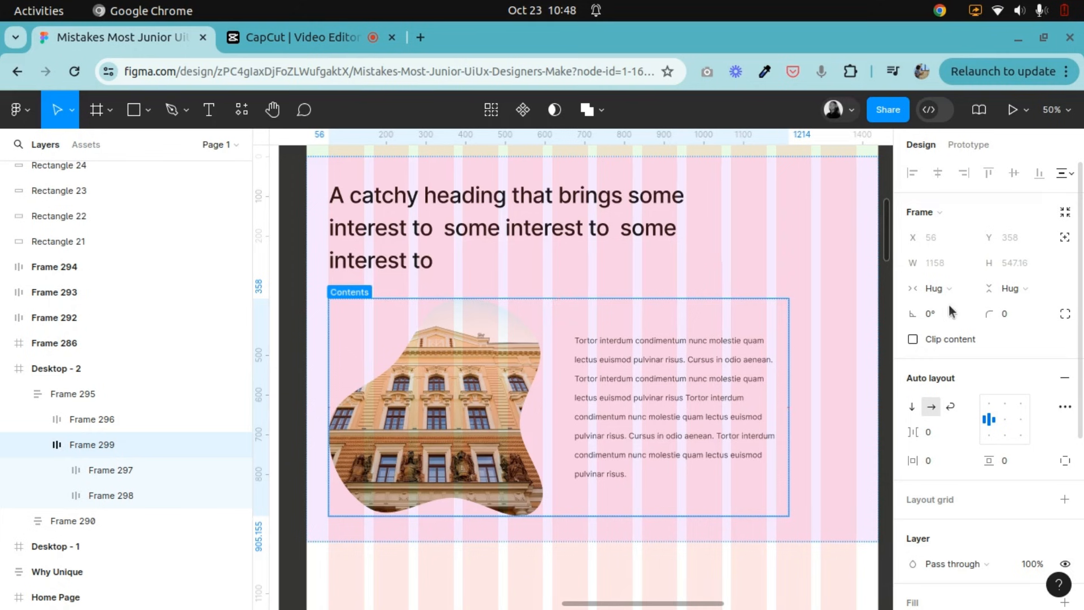
{"action": "left_click", "coordinate": [638, 243]}
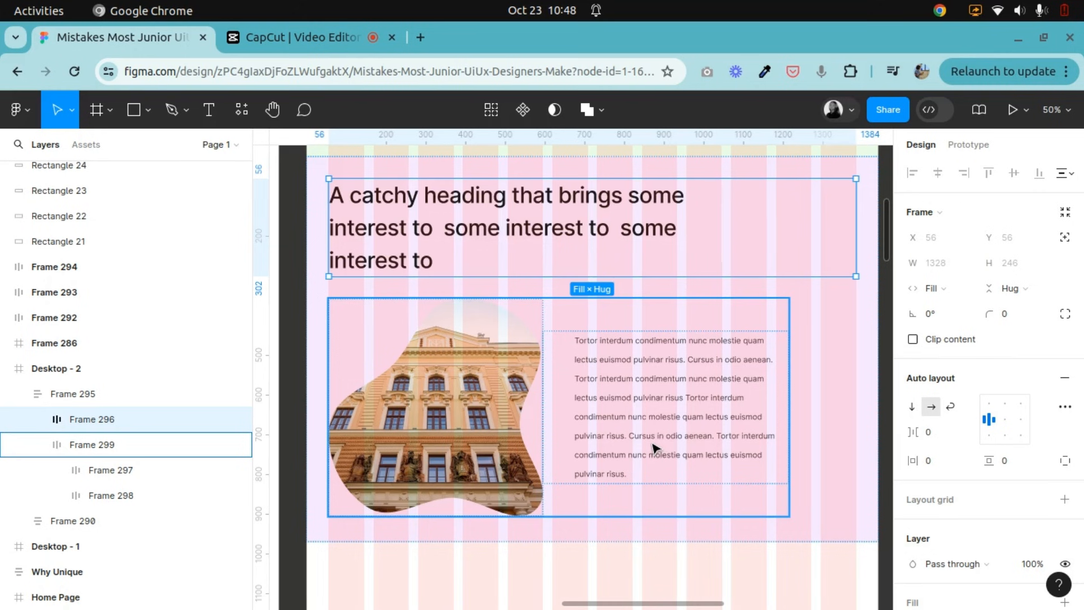
{"action": "left_click", "coordinate": [693, 405]}
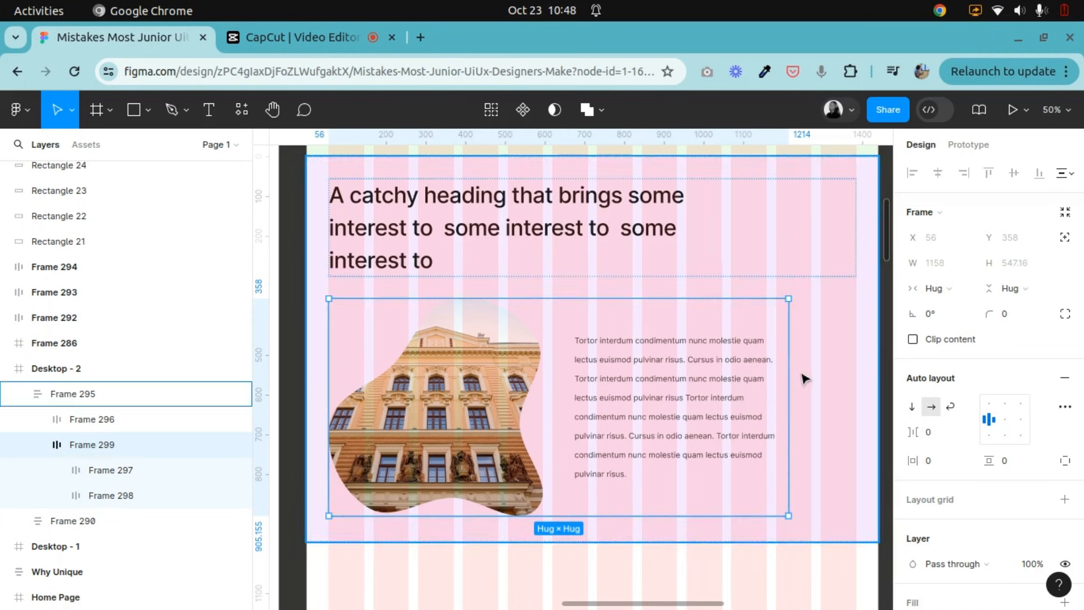
{"action": "left_click", "coordinate": [670, 248]}
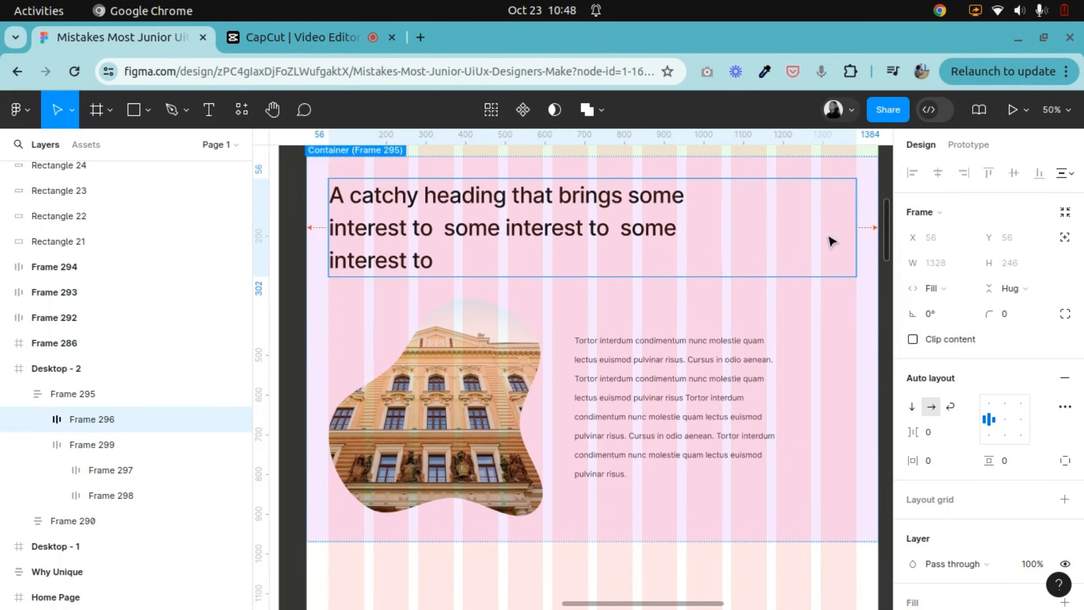
{"action": "left_click", "coordinate": [709, 379]}
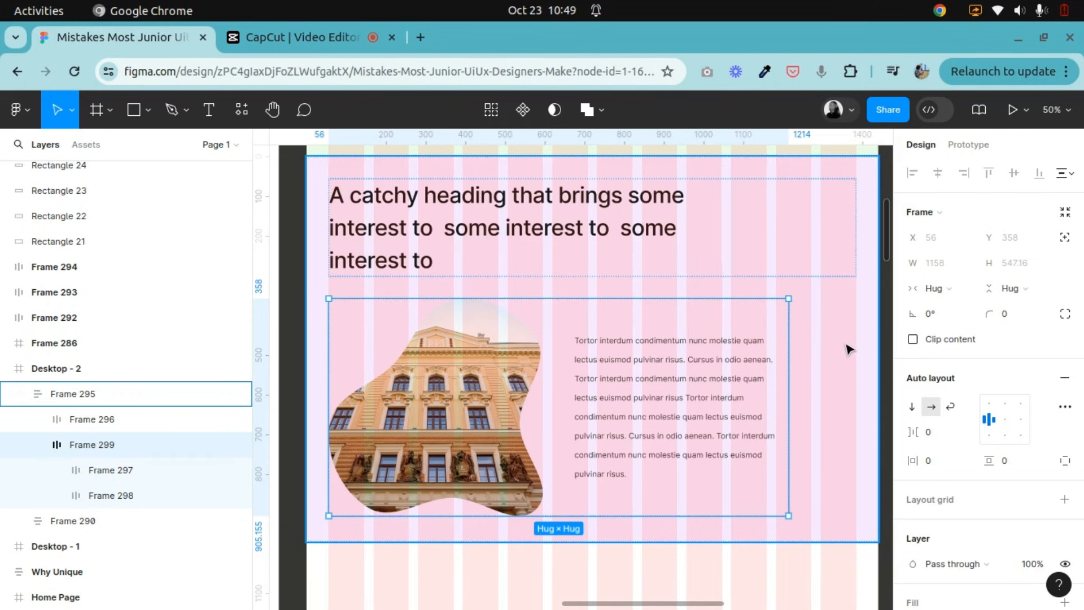
{"action": "left_click", "coordinate": [967, 289]}
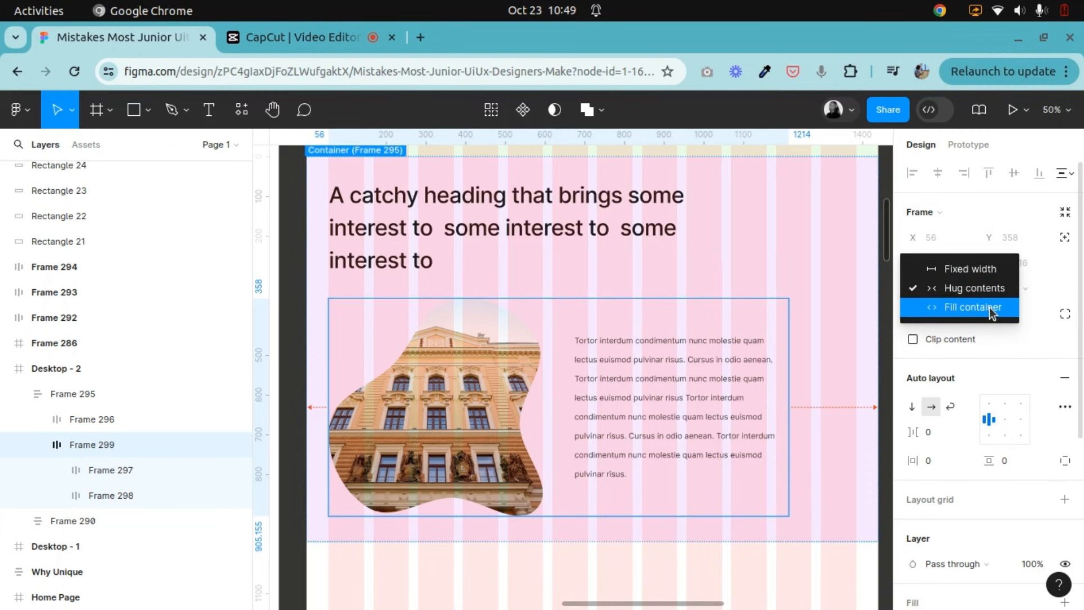
{"action": "left_click", "coordinate": [831, 360]}
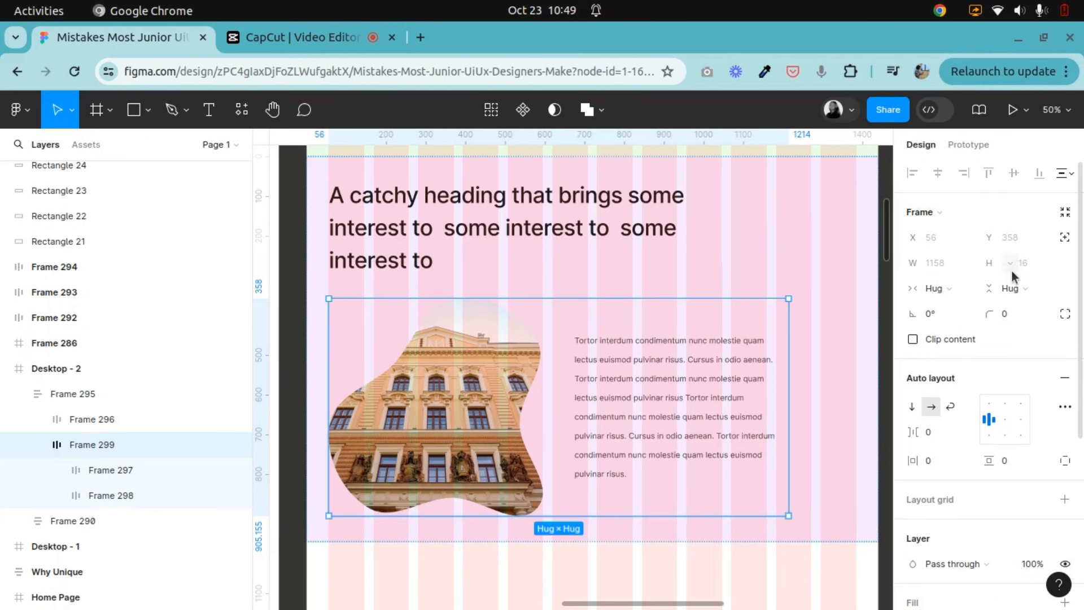
{"action": "left_click", "coordinate": [954, 289]}
{"action": "left_click", "coordinate": [953, 313]}
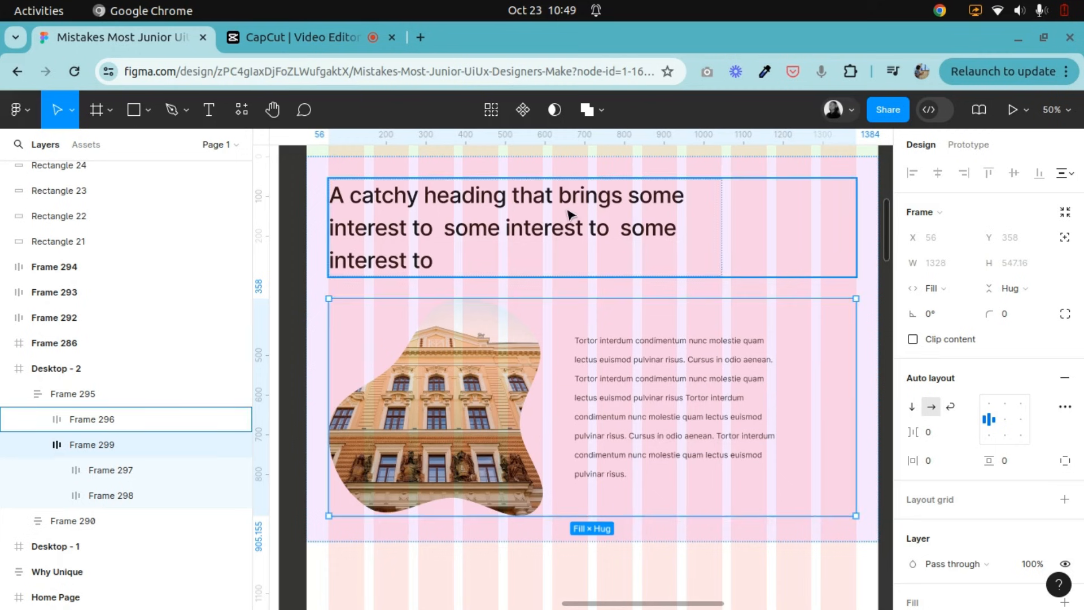
Set both the width and height of the supporting text frame to Fill container within the image-text row.
{"action": "left_click", "coordinate": [559, 226]}
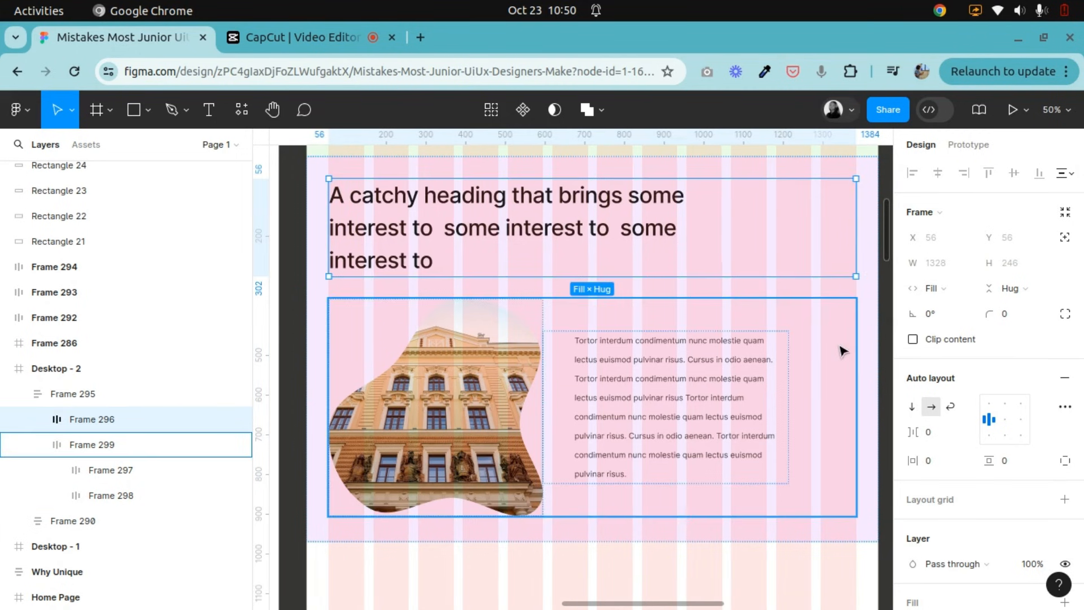
{"action": "double_click", "coordinate": [709, 380]}
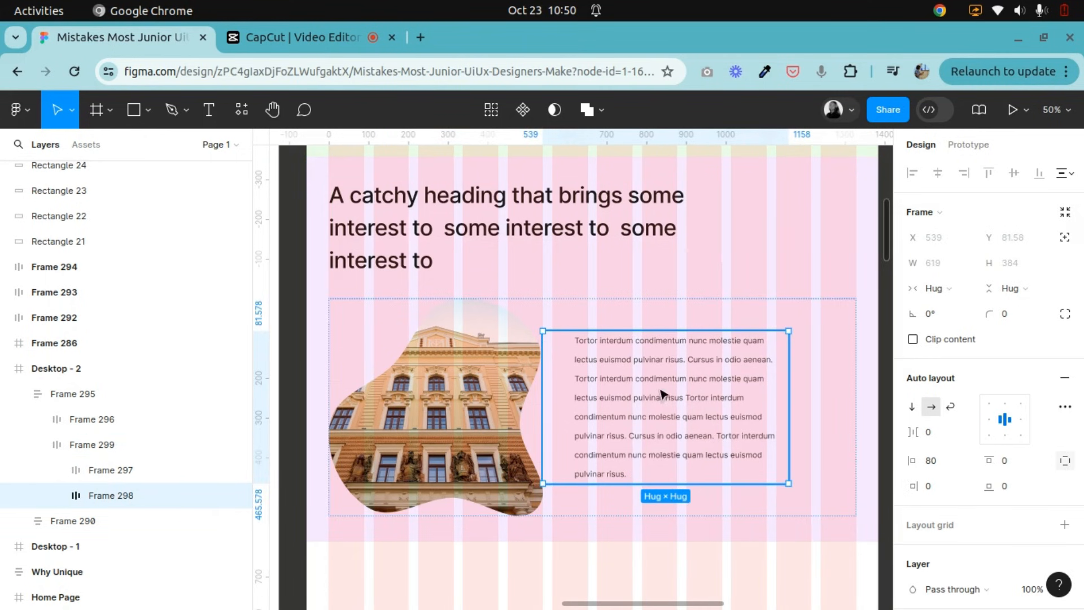
{"action": "left_click", "coordinate": [431, 370]}
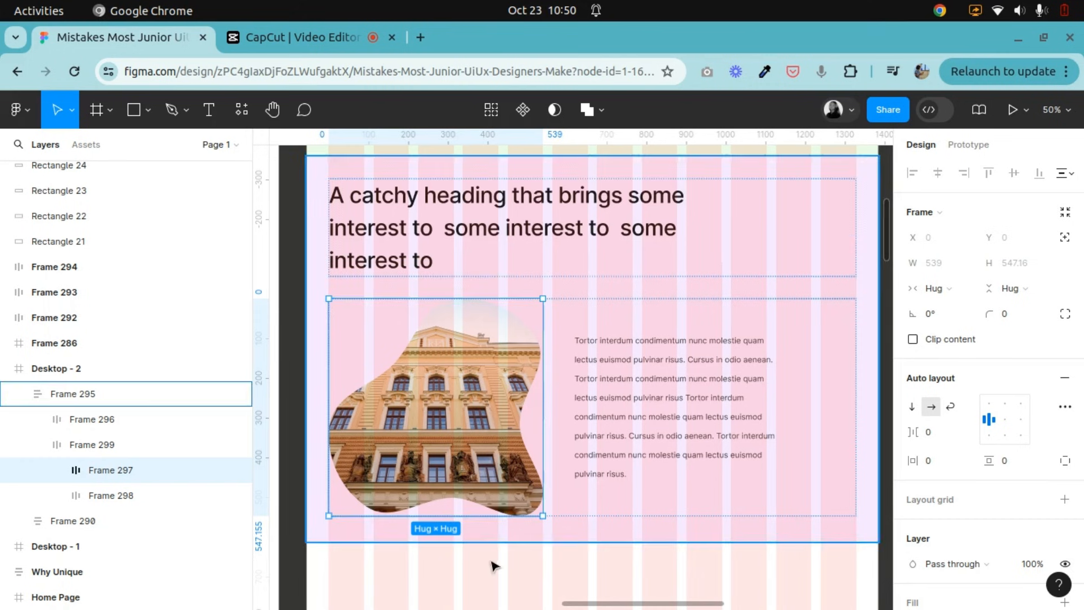
{"action": "left_click", "coordinate": [664, 371], "text": "shift"}
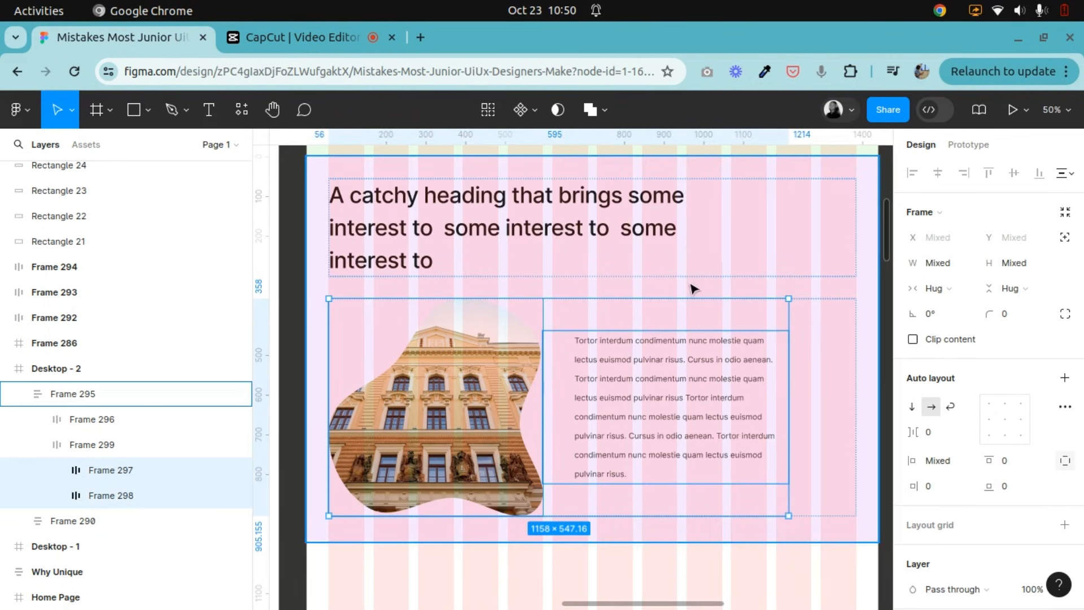
{"action": "left_click", "coordinate": [662, 431]}
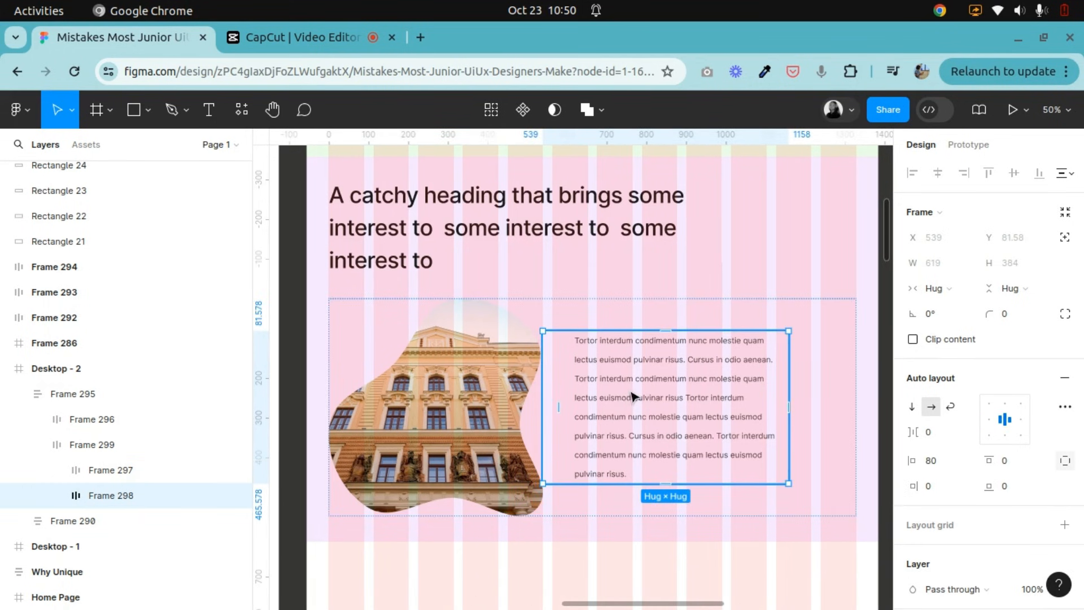
{"action": "left_click", "coordinate": [496, 364]}
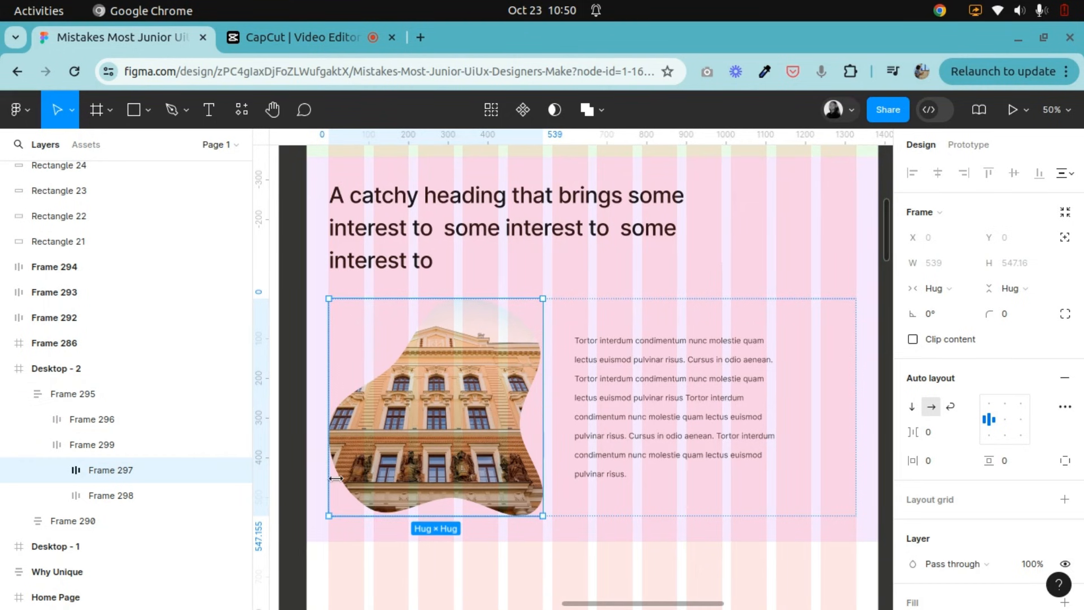
{"action": "left_click", "coordinate": [681, 412]}
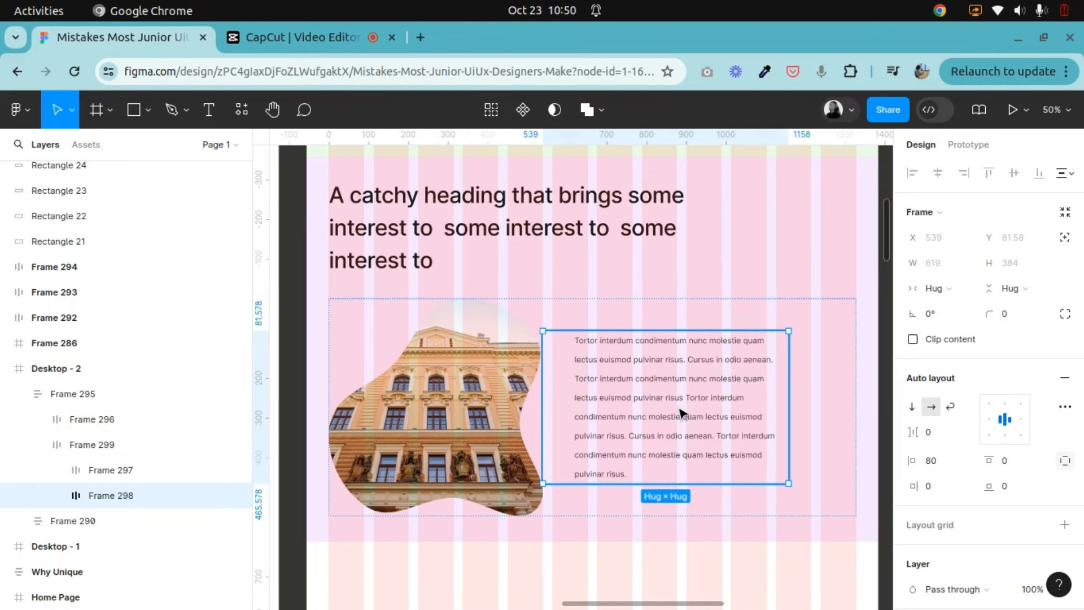
{"action": "left_click", "coordinate": [973, 294]}
{"action": "left_click", "coordinate": [971, 306]}
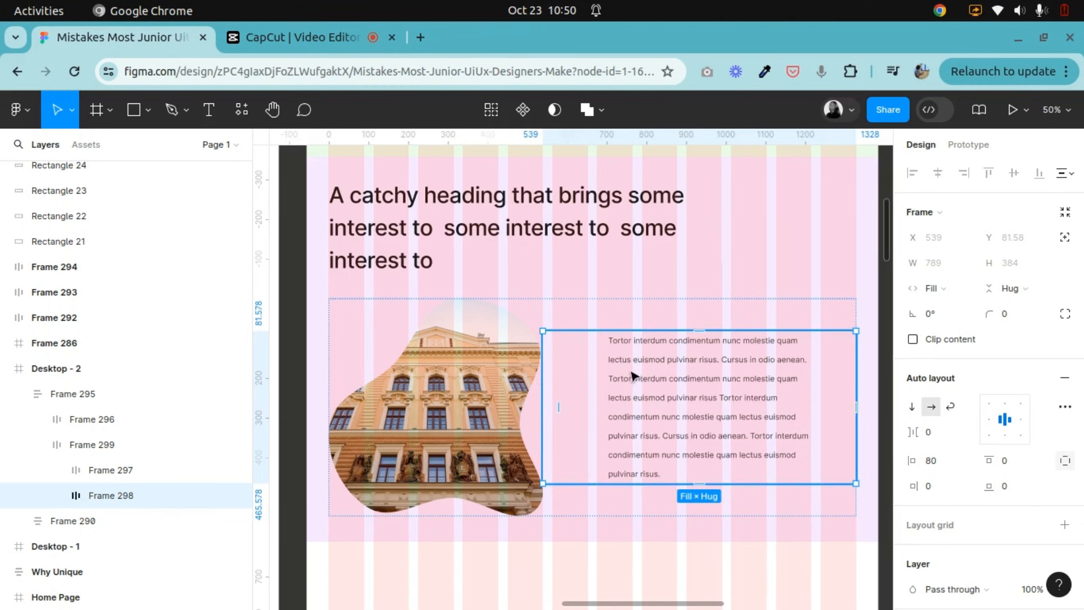
{"action": "left_click", "coordinate": [1025, 288]}
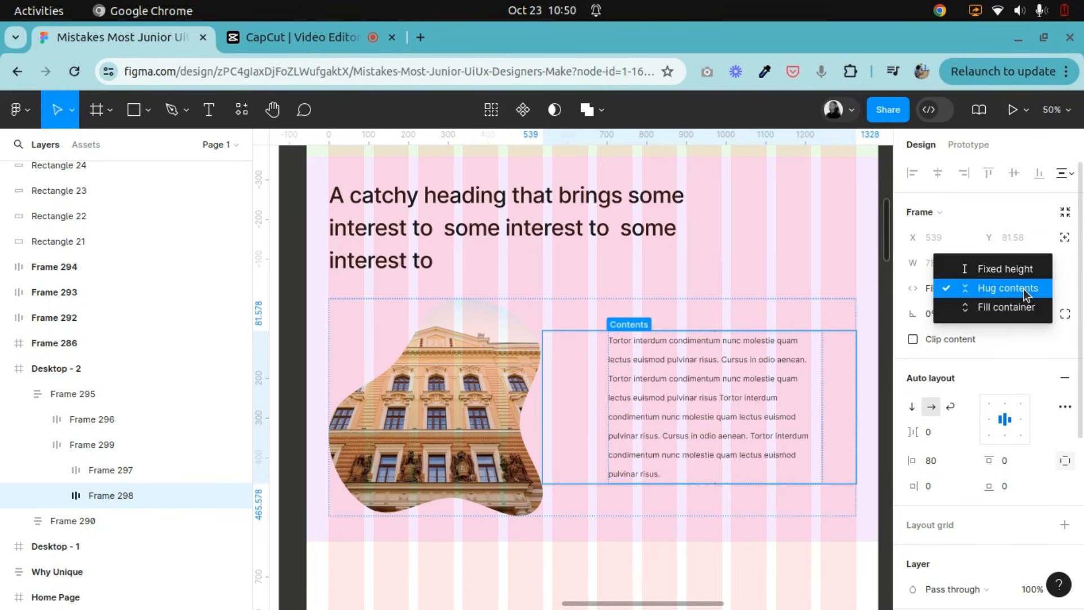
{"action": "left_click", "coordinate": [994, 306]}
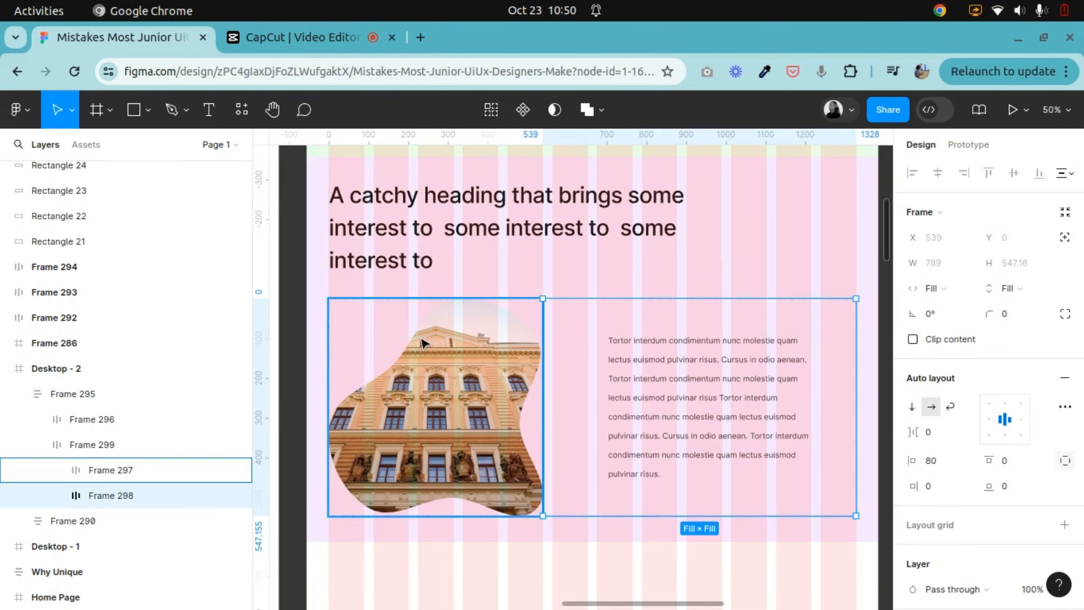
Compare left and center alignment of the paragraph inside the supporting text frame, ending on center.
{"action": "left_click", "coordinate": [446, 355]}
{"action": "left_click", "coordinate": [649, 378]}
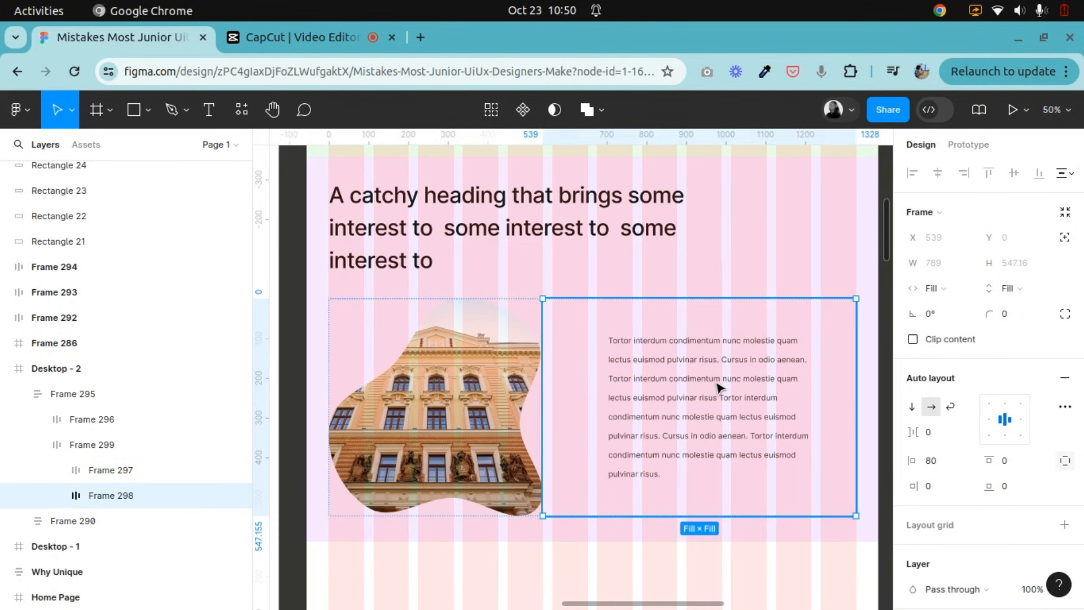
{"action": "left_click", "coordinate": [407, 359]}
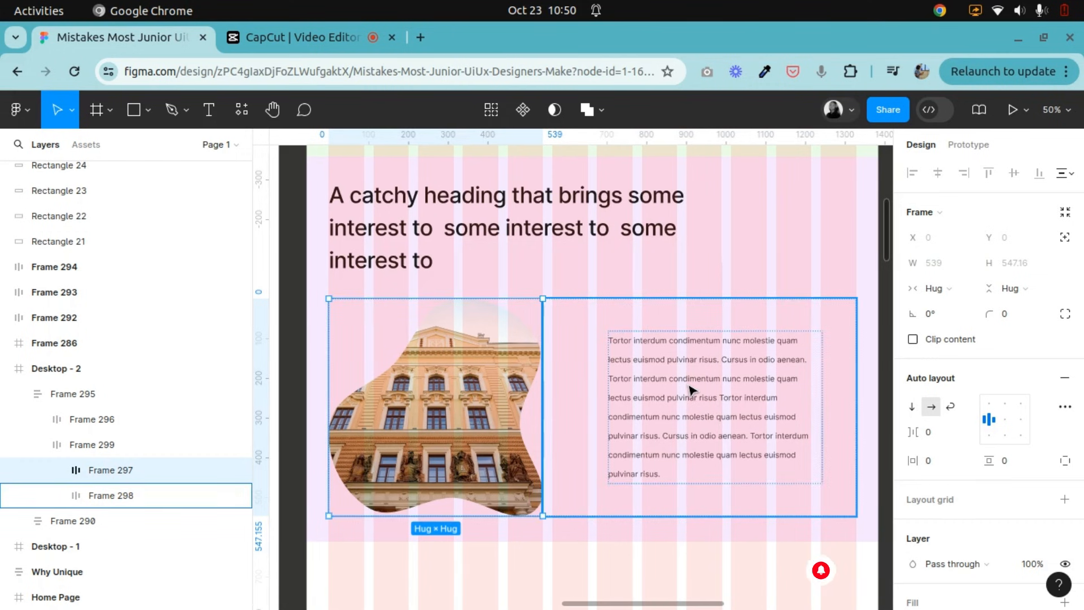
{"action": "left_click", "coordinate": [716, 388]}
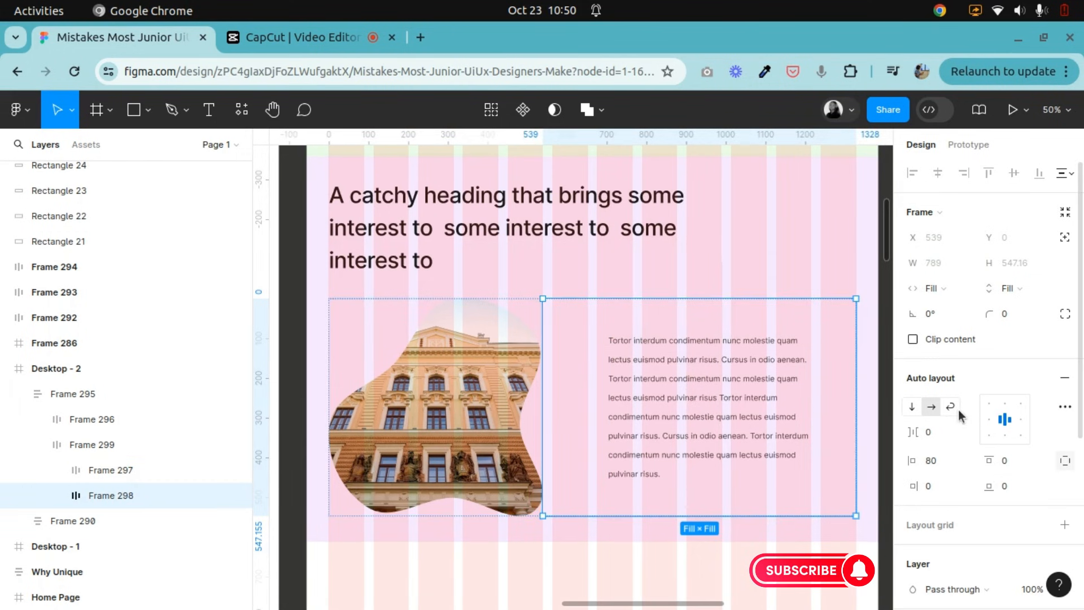
{"action": "left_click", "coordinate": [986, 423]}
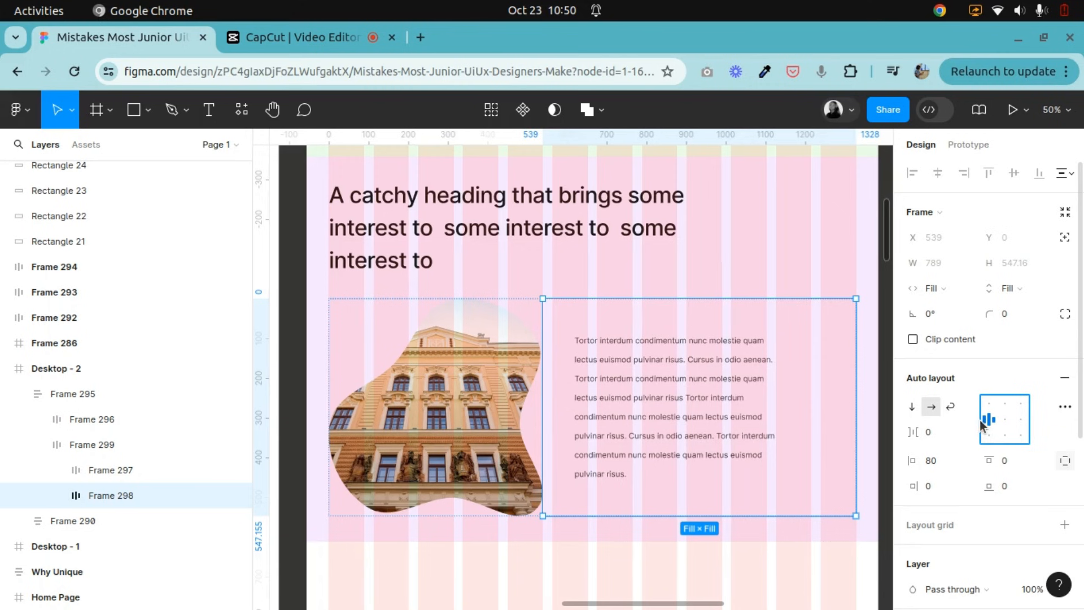
{"action": "left_click", "coordinate": [1002, 425]}
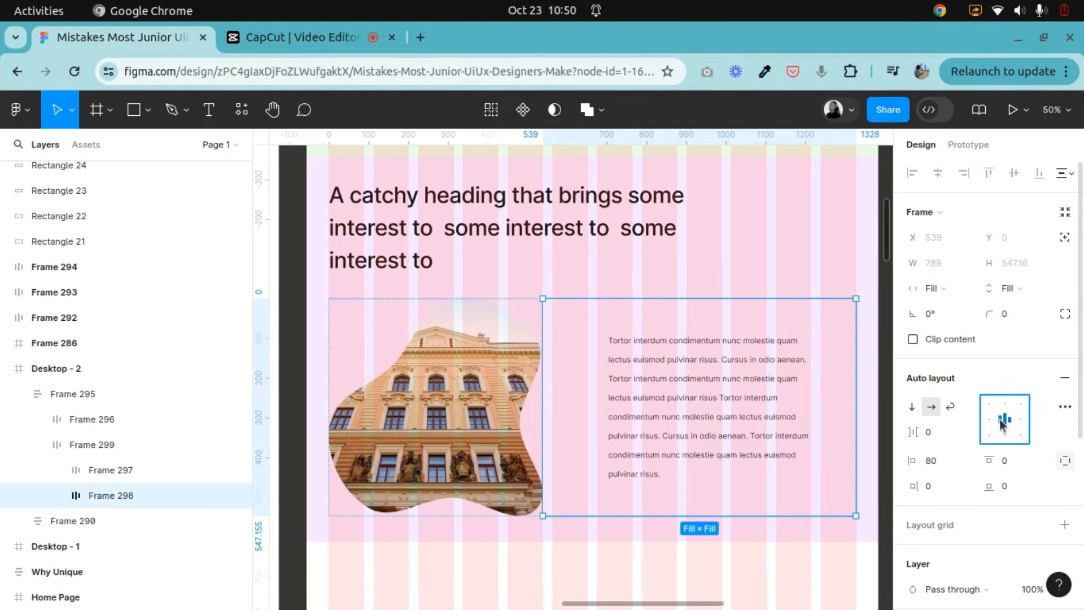
Wrap the catchy heading frame and the image-text row together in a new auto layout frame inside the section.
{"action": "left_click", "coordinate": [565, 542]}
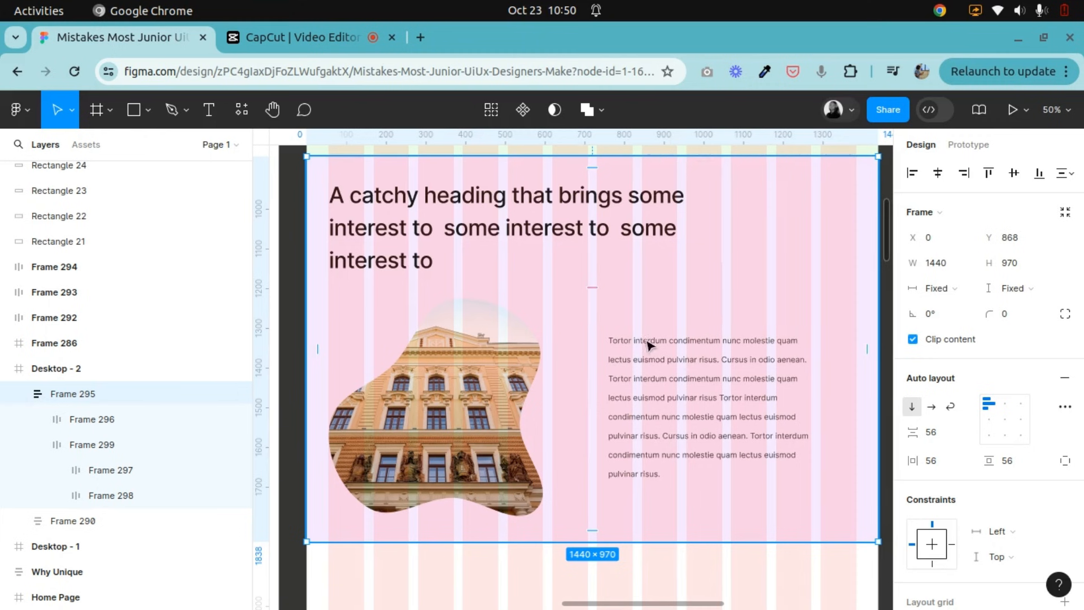
{"action": "left_click", "coordinate": [483, 380]}
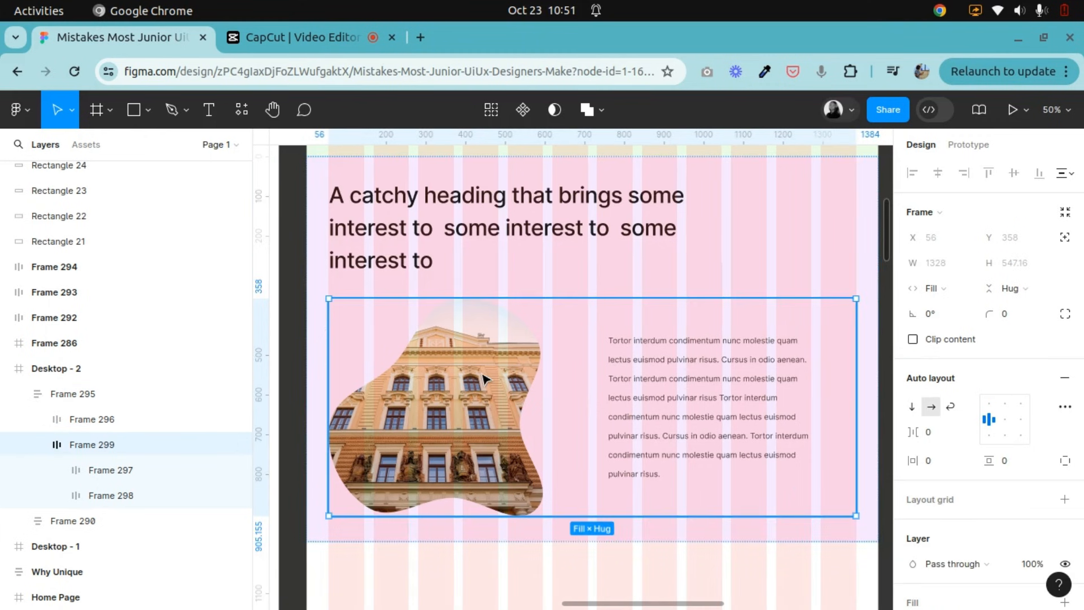
{"action": "left_click", "coordinate": [500, 244], "text": "shift"}
{"action": "right_click", "coordinate": [500, 244]}
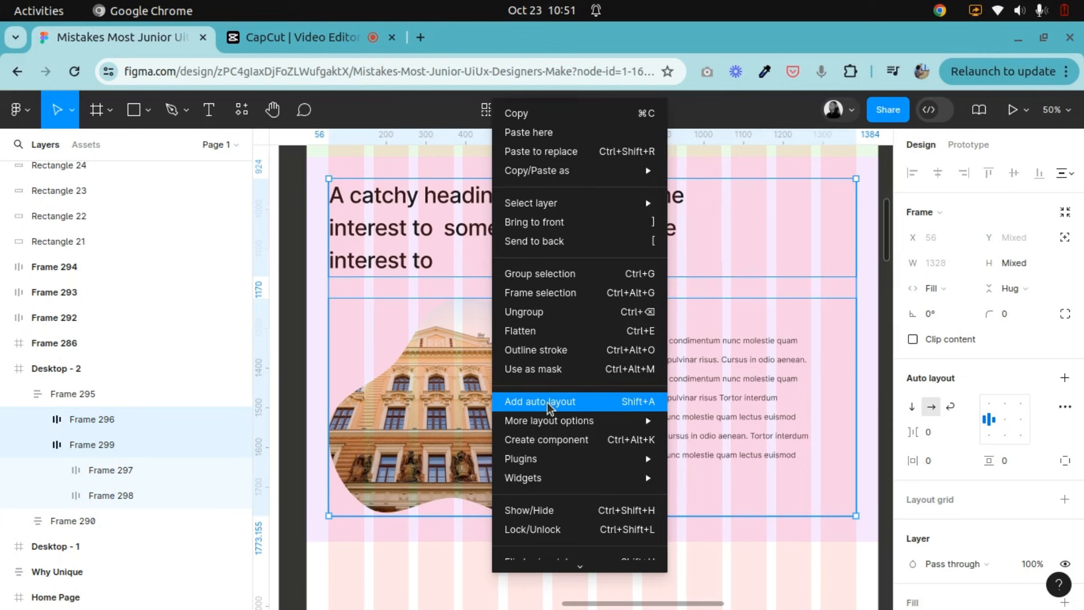
{"action": "left_click", "coordinate": [550, 402]}
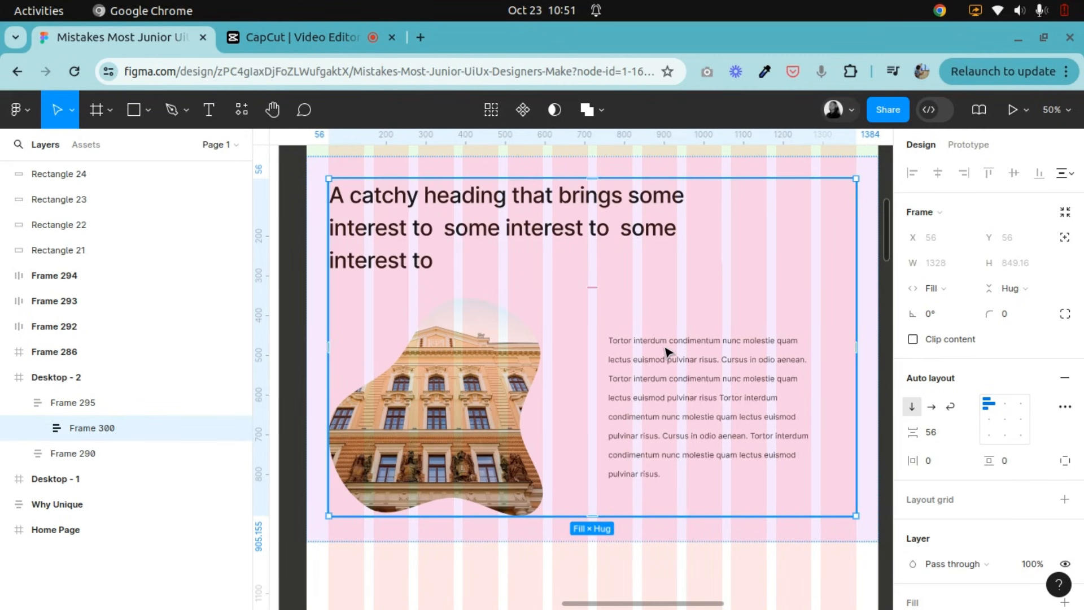
Examine the section's nested frames, from the outer section and its content wrapper to the heading and supporting text frames.
{"action": "scroll", "coordinate": [726, 287], "scroll_direction": "up", "scroll_amount": 2}
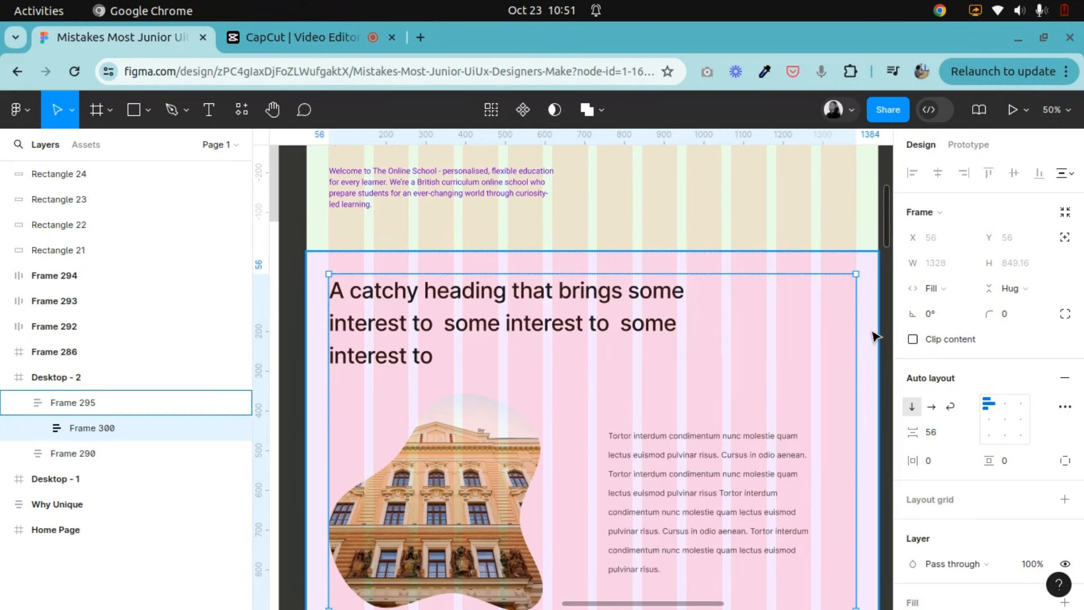
{"action": "left_click", "coordinate": [875, 334]}
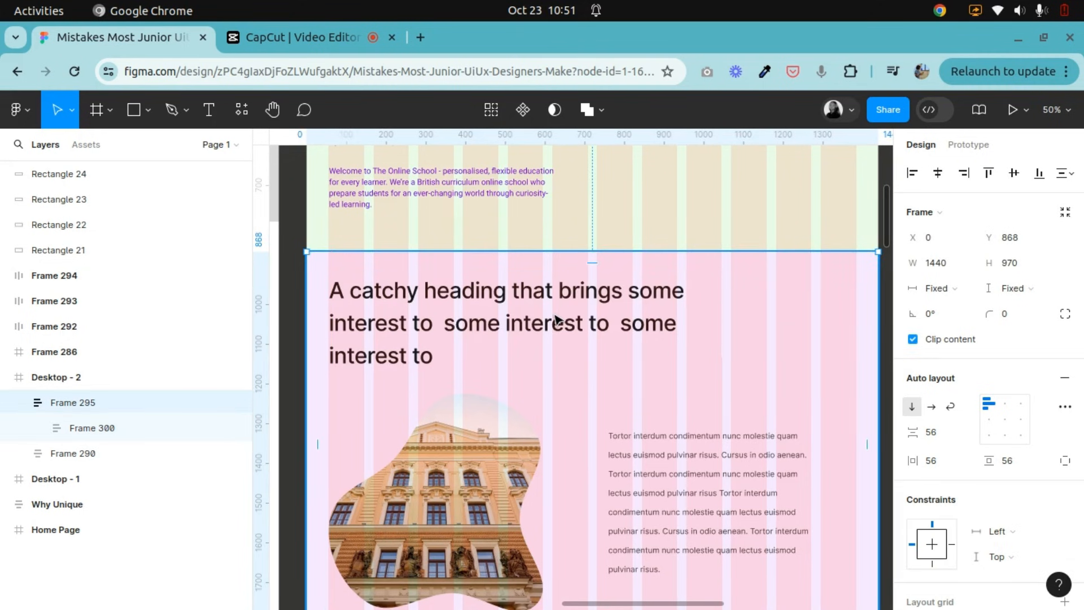
{"action": "double_click", "coordinate": [529, 327]}
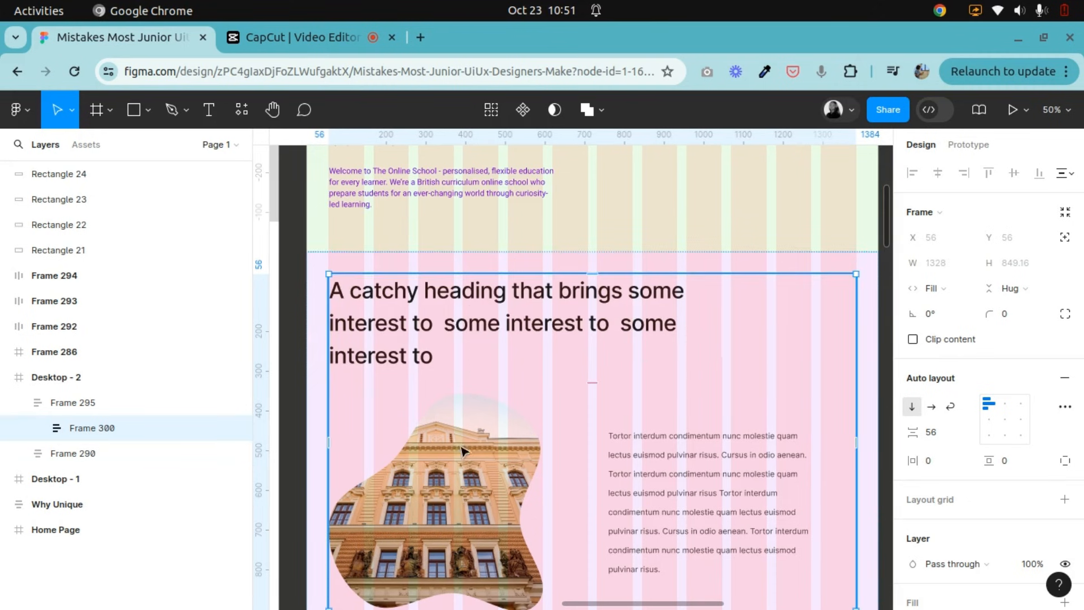
{"action": "double_click", "coordinate": [573, 319]}
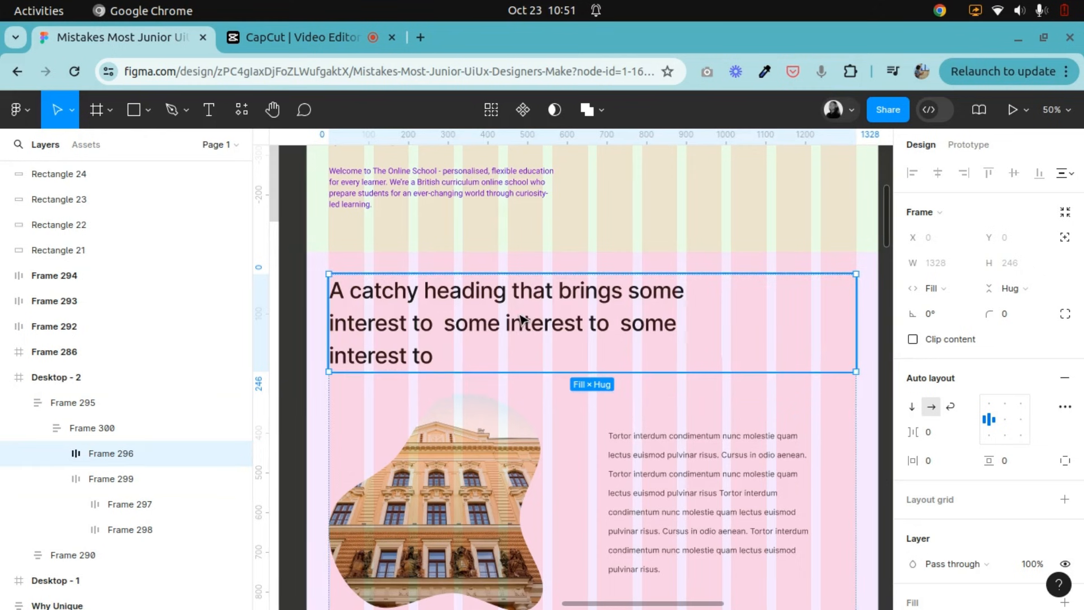
{"action": "scroll", "coordinate": [516, 320], "scroll_direction": "down", "scroll_amount": 3}
{"action": "left_click", "coordinate": [505, 399]}
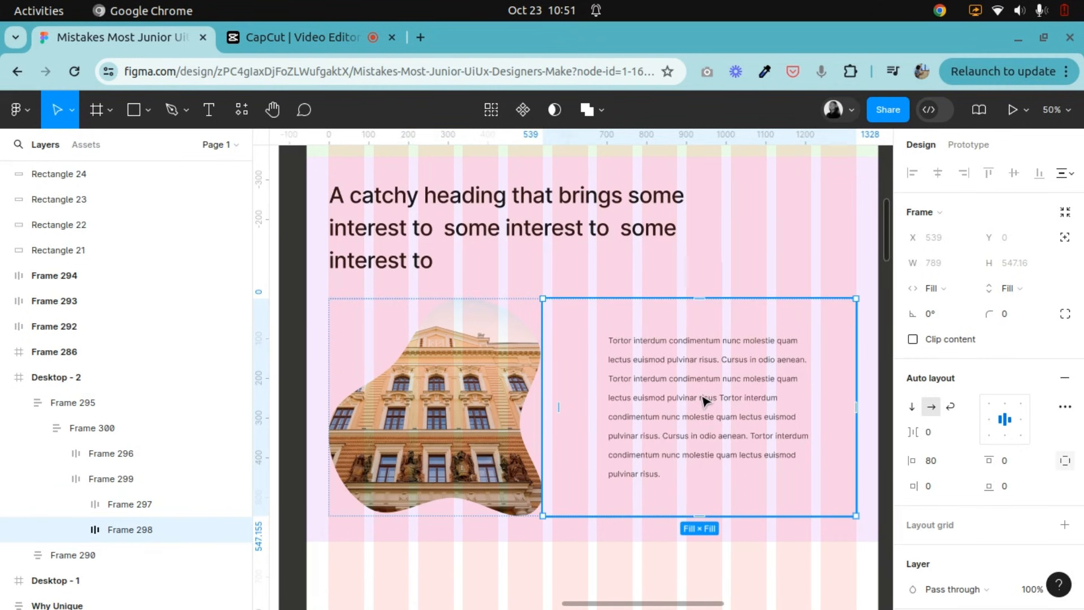
Review the image frame and the rebuilt section beside the Why Unique reference and the hero section above.
{"action": "left_click", "coordinate": [376, 377]}
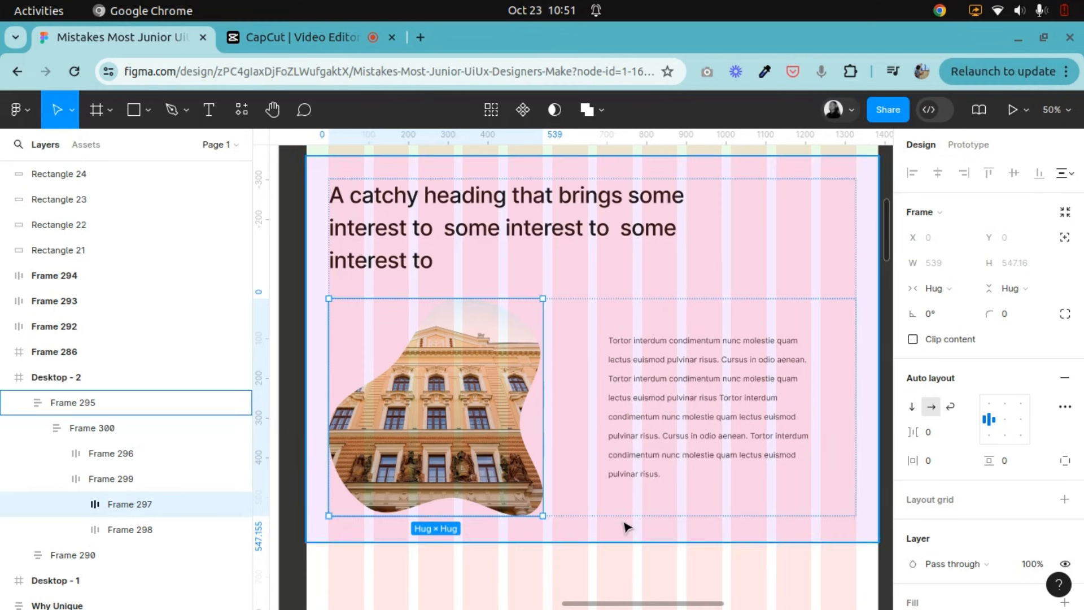
{"action": "key", "text": "minus"}
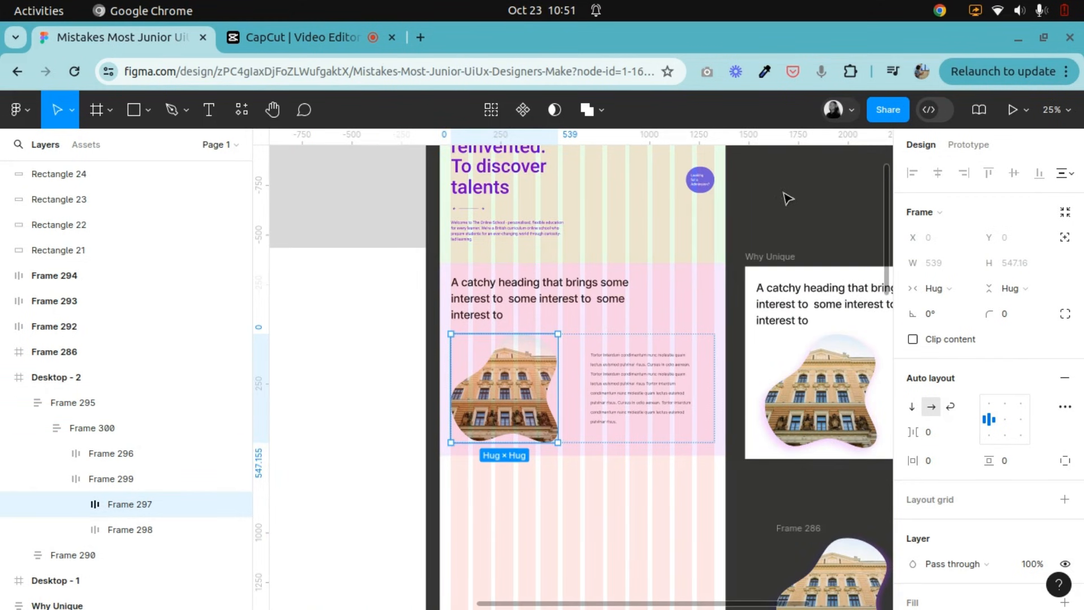
{"action": "left_click", "coordinate": [807, 230]}
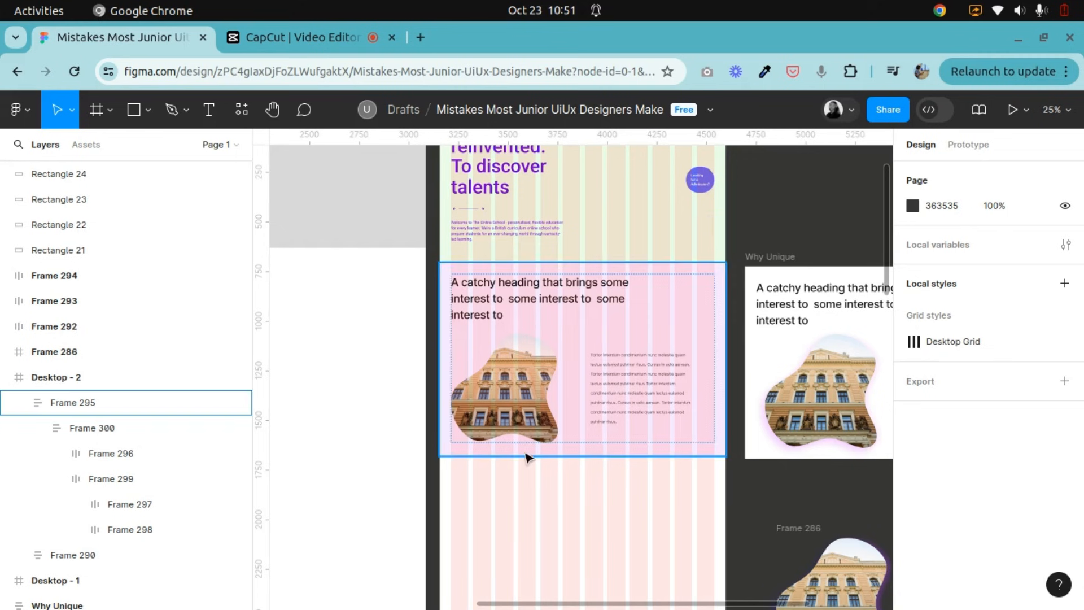
{"action": "key", "text": "plus"}
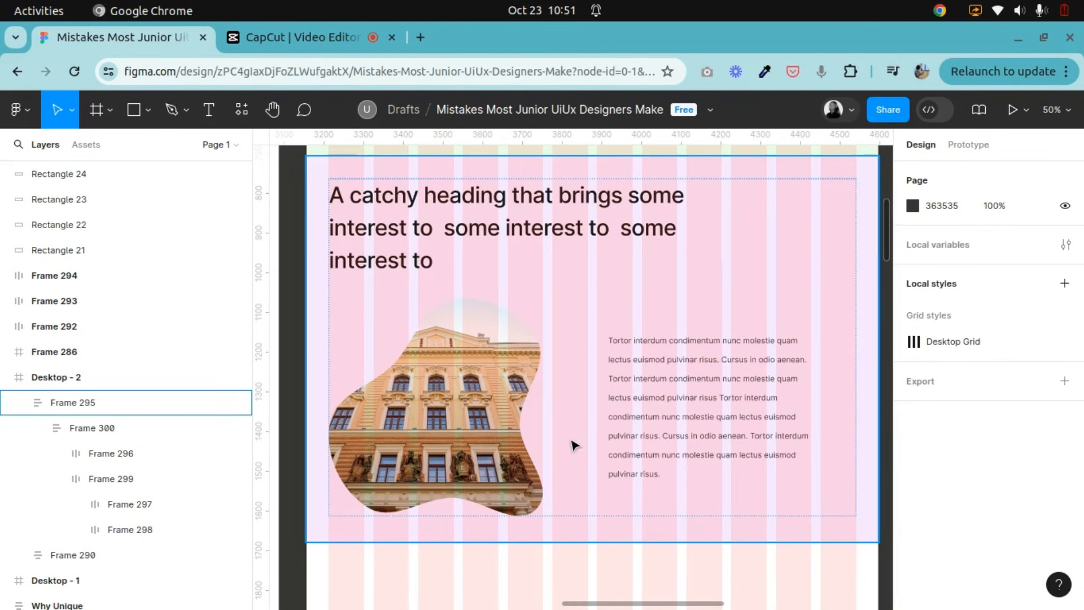
{"action": "left_click", "coordinate": [802, 247]}
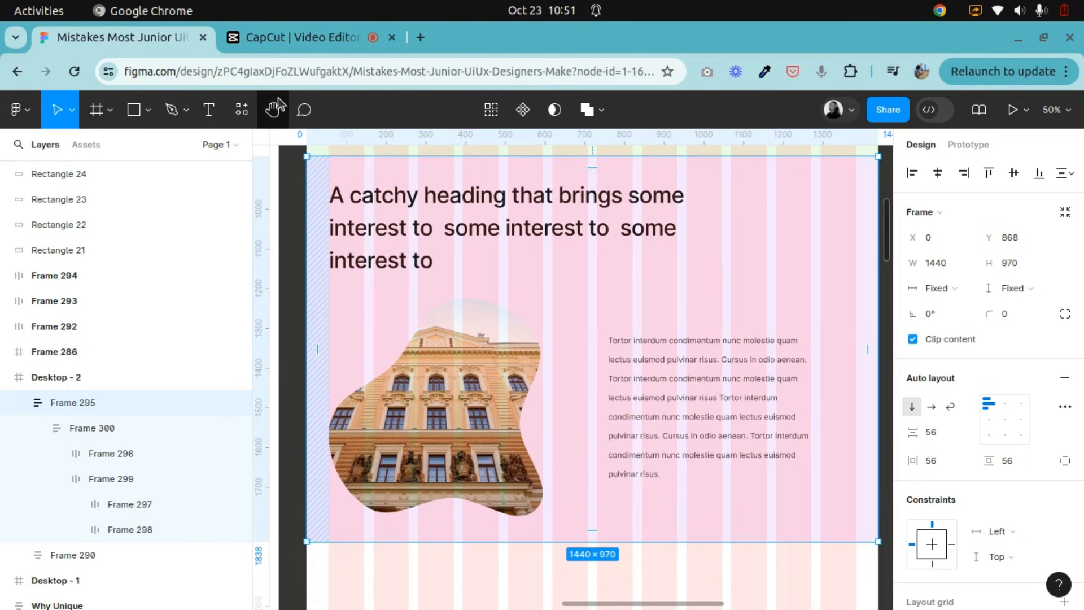
{"action": "key", "text": "space"}
{"action": "left_click_drag", "start_coordinate": [685, 388], "coordinate": [672, 414]}
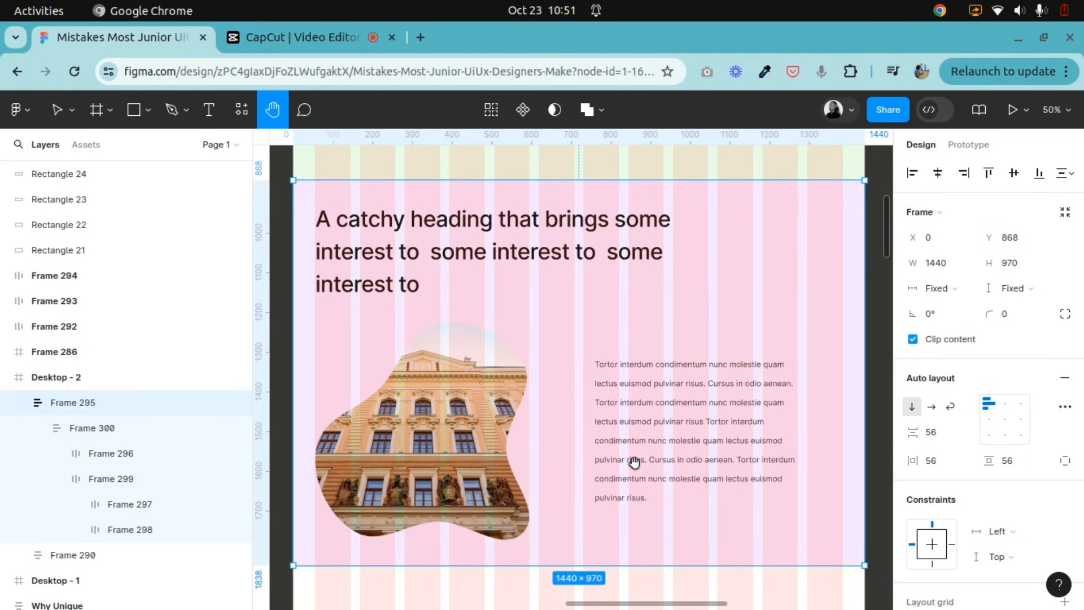
{"action": "scroll", "coordinate": [654, 456], "scroll_direction": "down", "scroll_amount": 2}
{"action": "mouse_move", "coordinate": [805, 462]}
{"action": "left_mouse_down"}
{"action": "mouse_move", "coordinate": [641, 467]}
{"action": "mouse_move", "coordinate": [799, 452]}
{"action": "left_mouse_up"}
{"action": "left_click_drag", "start_coordinate": [677, 405], "coordinate": [680, 442]}
{"action": "left_click_drag", "start_coordinate": [597, 313], "coordinate": [634, 381]}
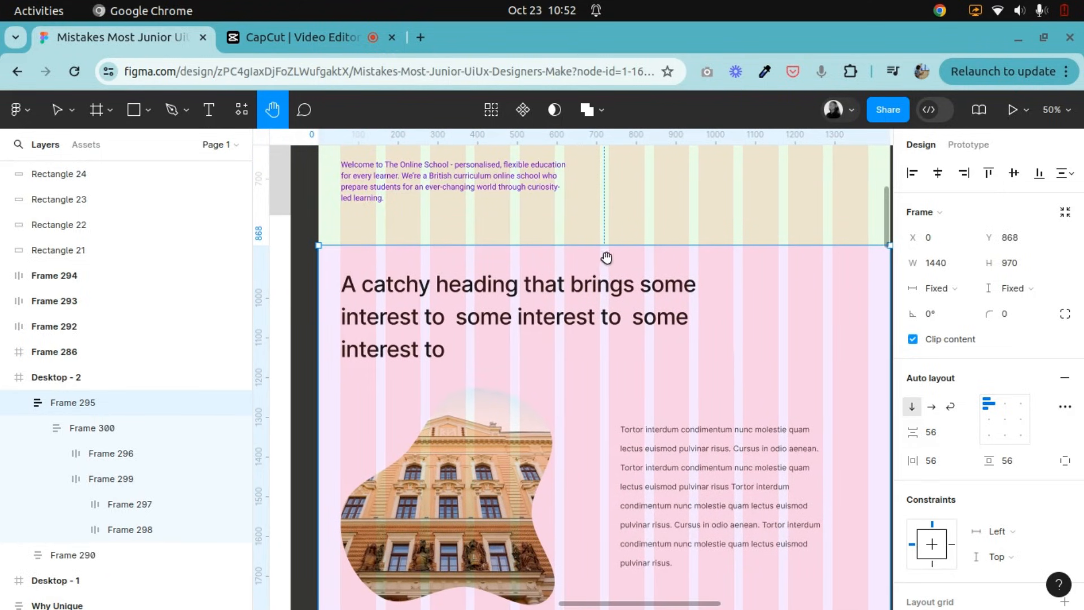
{"action": "scroll", "coordinate": [598, 350], "scroll_direction": "up", "scroll_amount": 10}
{"action": "left_click_drag", "start_coordinate": [551, 375], "coordinate": [781, 361]}
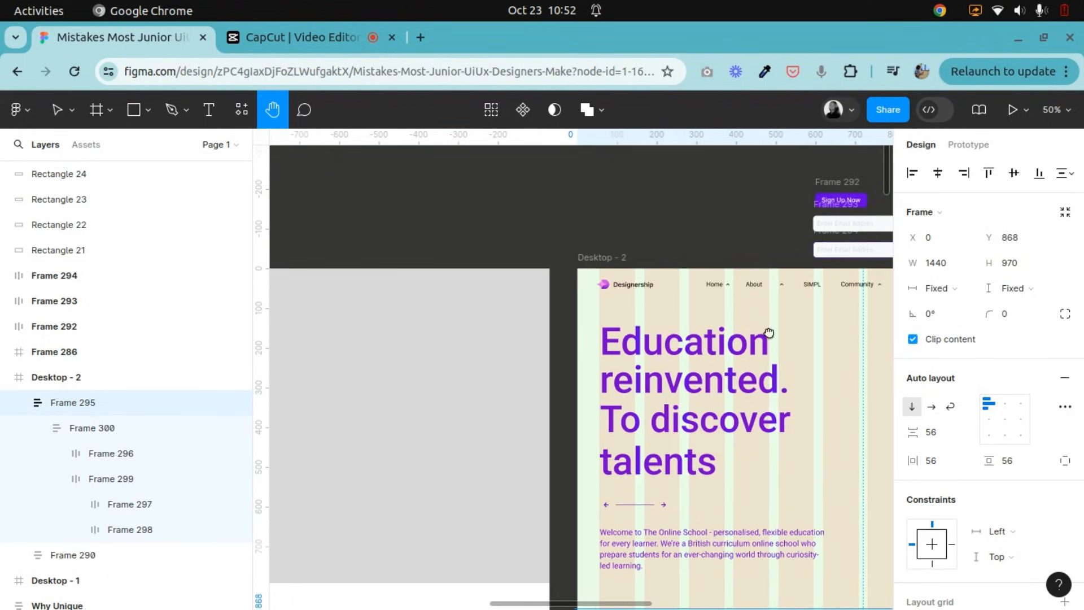
{"action": "scroll", "coordinate": [641, 326], "scroll_direction": "left", "scroll_amount": 20}
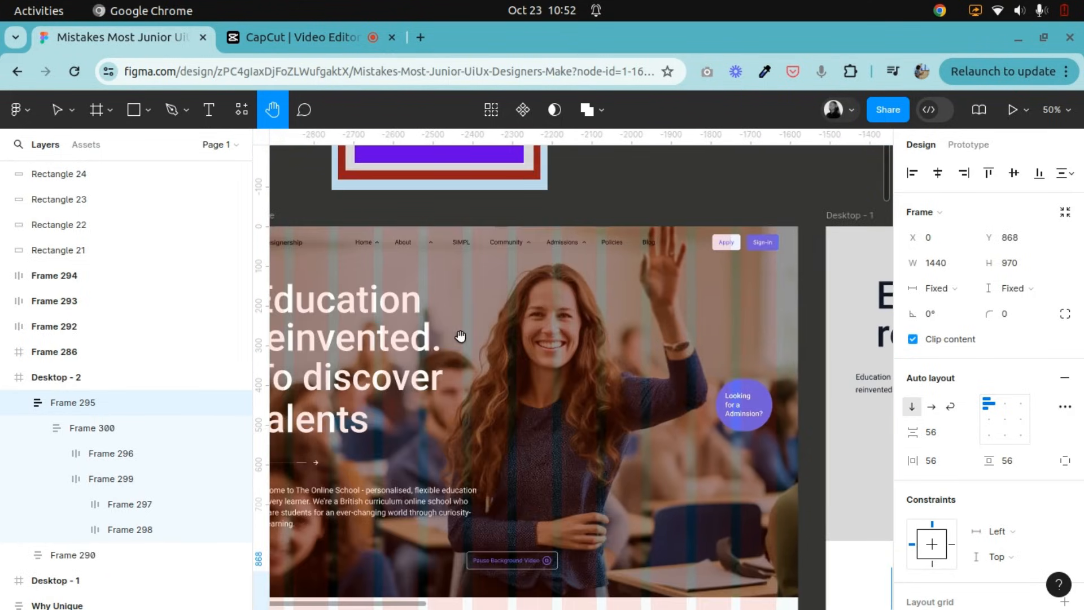
{"action": "left_click_drag", "start_coordinate": [460, 336], "coordinate": [527, 293]}
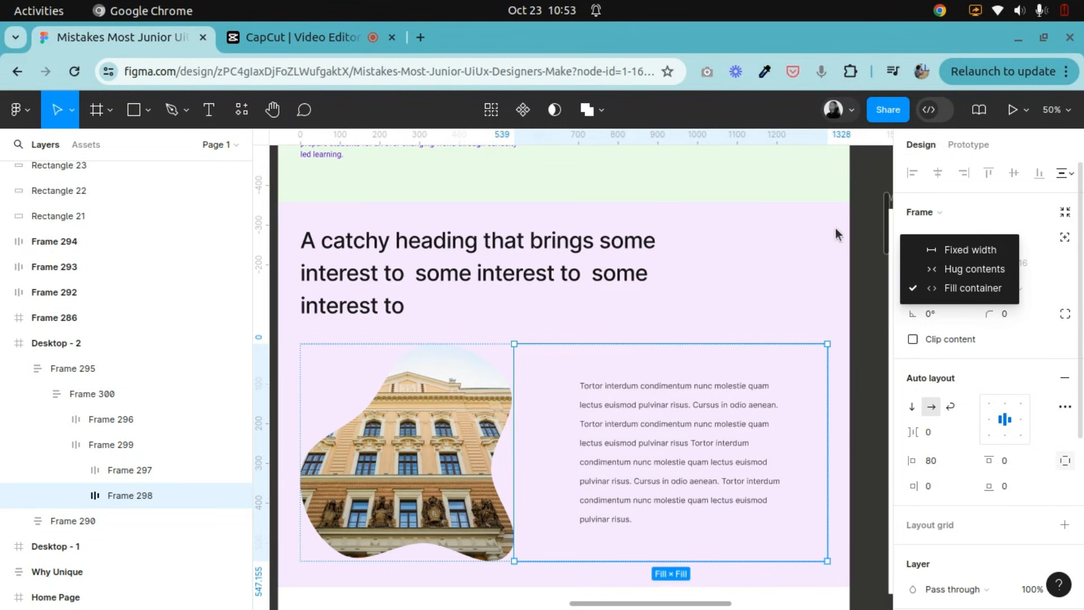
Examine the outer section frame and its available horizontal resizing options.
{"action": "left_click", "coordinate": [868, 261]}
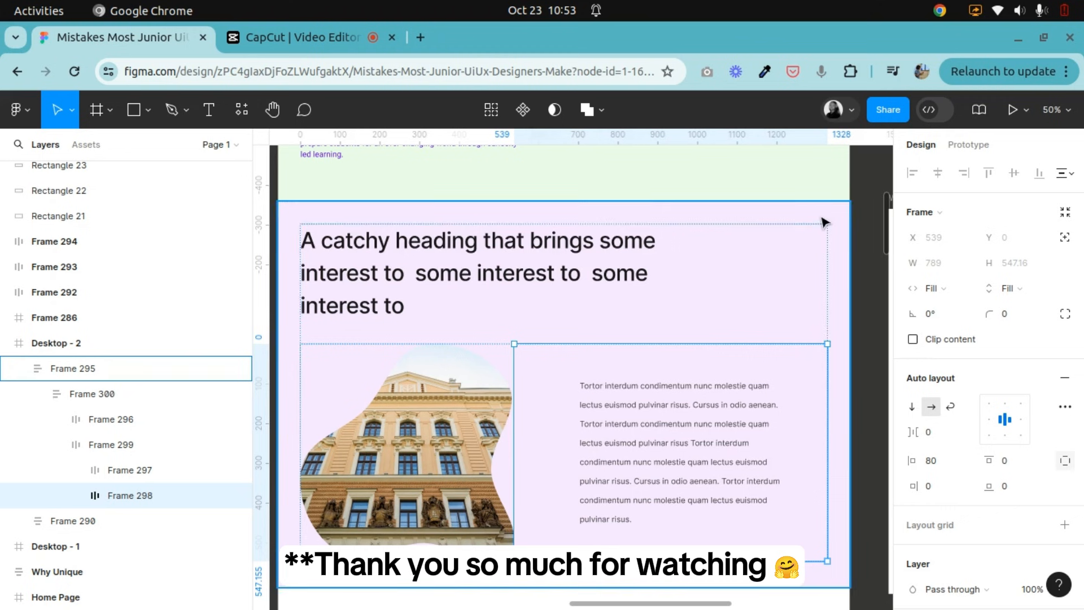
{"action": "left_click", "coordinate": [824, 221]}
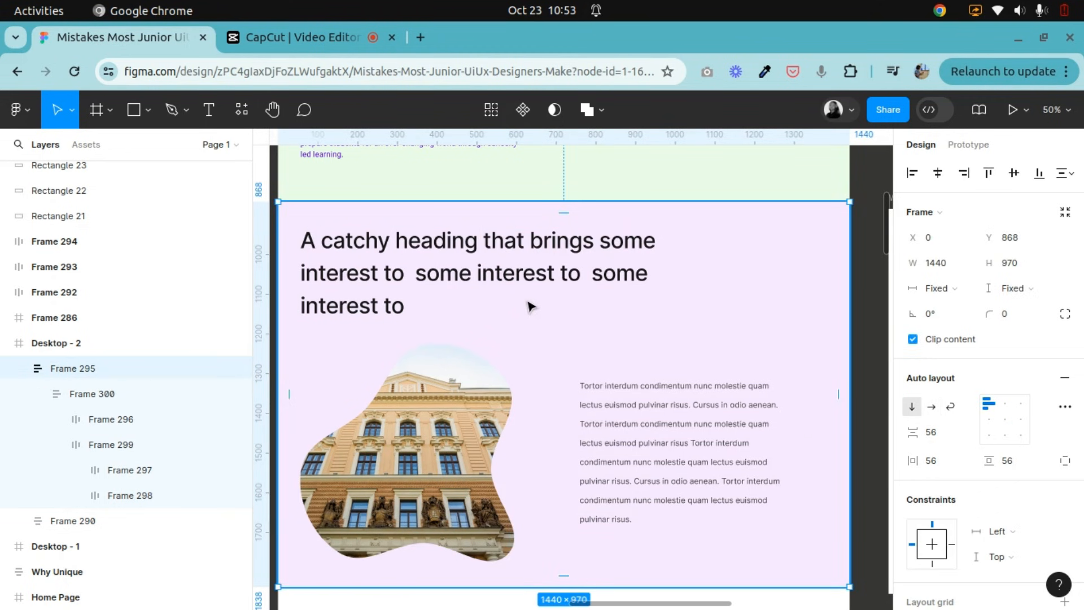
{"action": "left_click", "coordinate": [959, 296]}
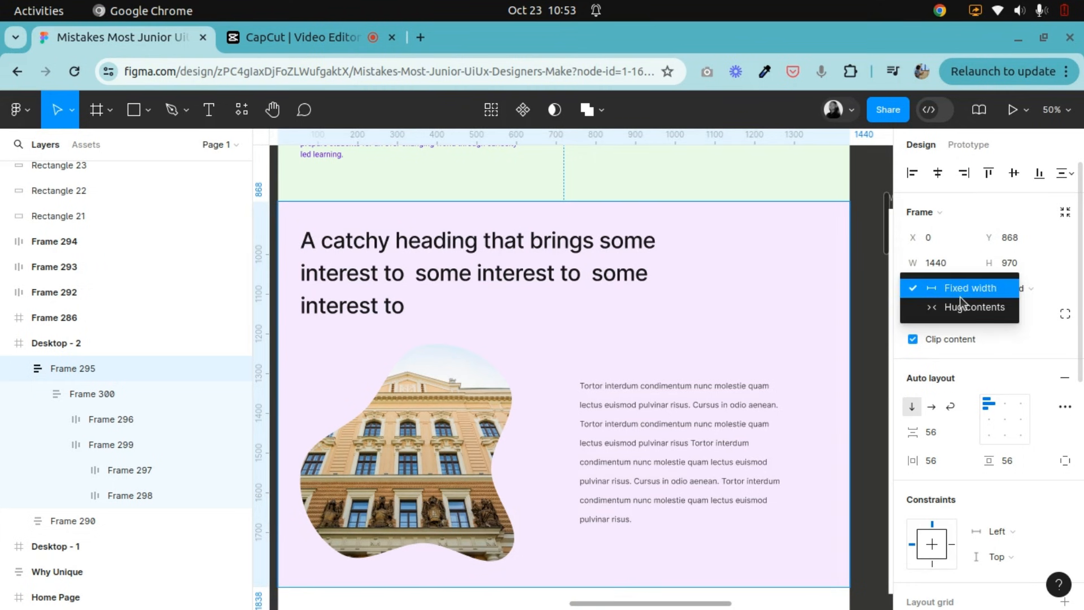
{"action": "left_click", "coordinate": [875, 275]}
{"action": "left_click", "coordinate": [878, 274]}
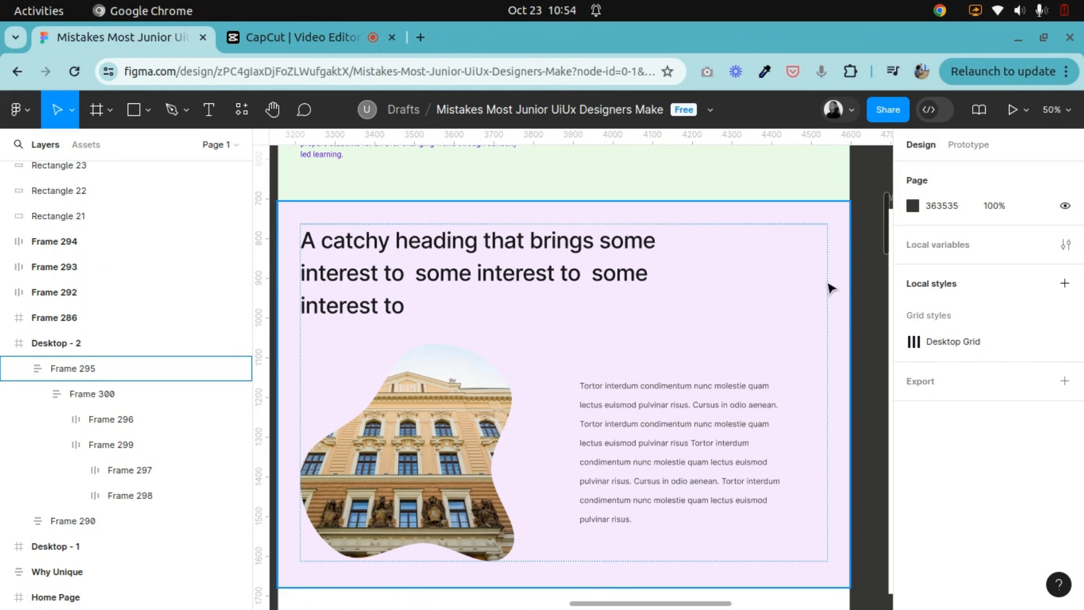
{"action": "left_click", "coordinate": [842, 217]}
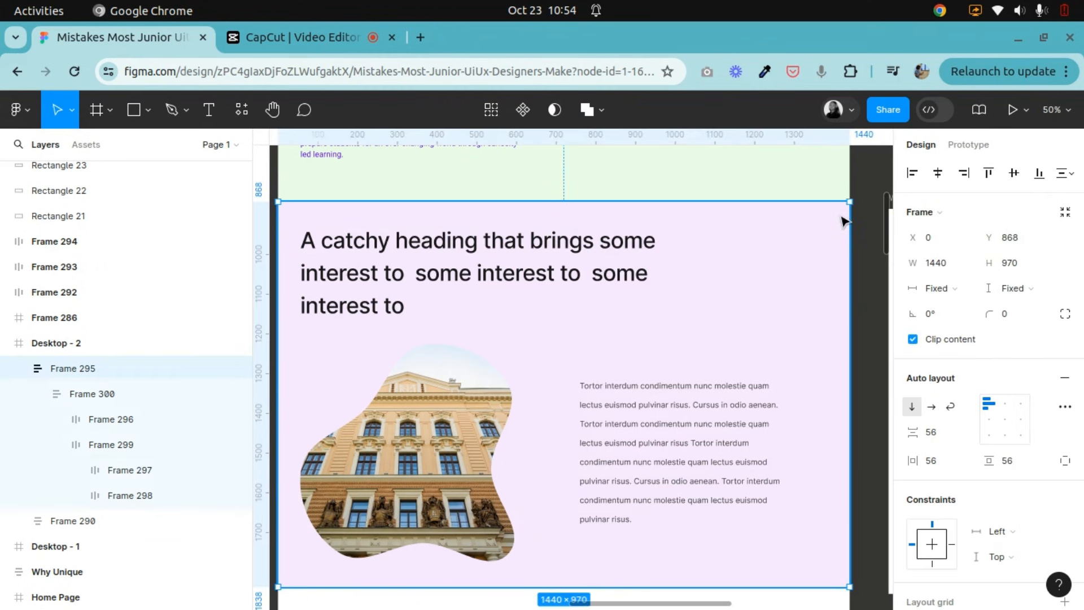
{"action": "left_click", "coordinate": [966, 293]}
{"action": "left_click", "coordinate": [1051, 289]}
{"action": "left_click", "coordinate": [280, 115]}
{"action": "left_click_drag", "start_coordinate": [479, 272], "coordinate": [523, 266]}
{"action": "left_click_drag", "start_coordinate": [615, 345], "coordinate": [584, 345]}
{"action": "left_click_drag", "start_coordinate": [528, 297], "coordinate": [532, 260]}
{"action": "left_click", "coordinate": [59, 120]}
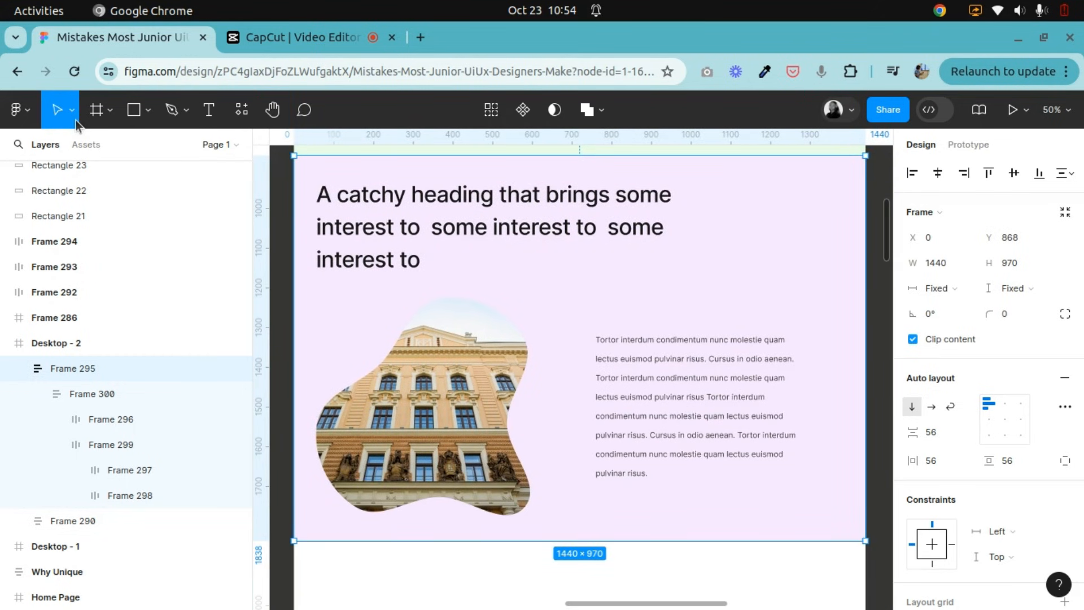
{"action": "left_click", "coordinate": [960, 288]}
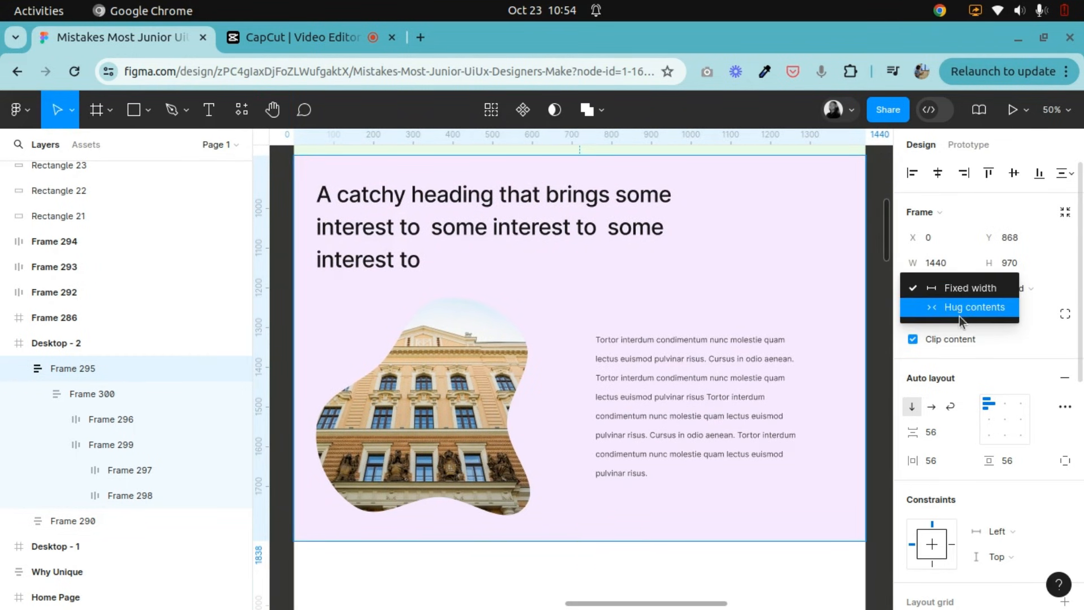
{"action": "left_click", "coordinate": [751, 367]}
Set both the width and height of the supporting text frame to Hug contents.
{"action": "left_click", "coordinate": [725, 398]}
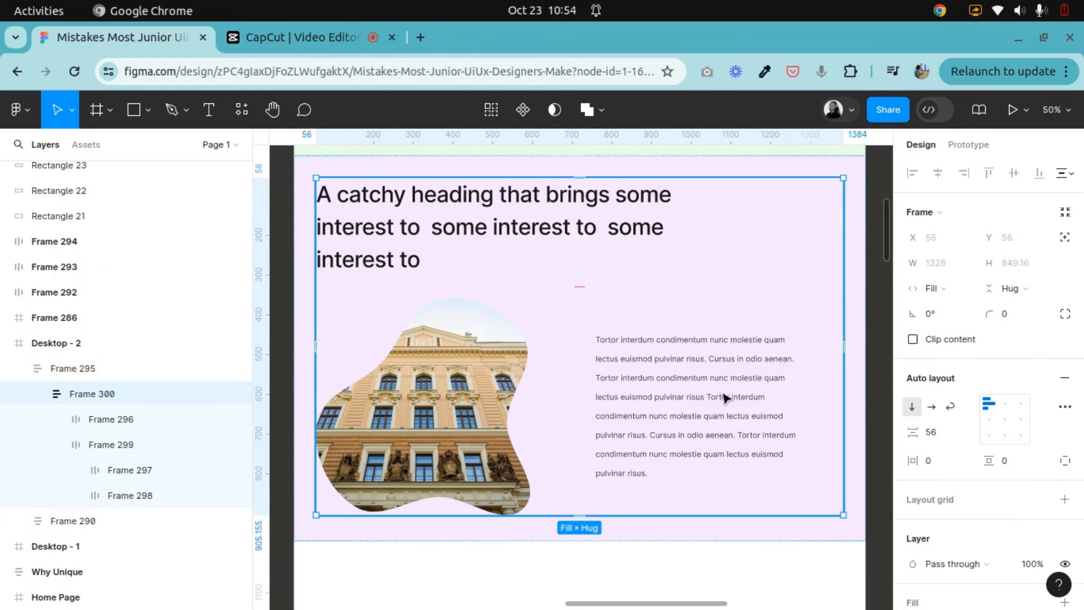
{"action": "left_click", "coordinate": [725, 398]}
{"action": "left_click", "coordinate": [716, 399]}
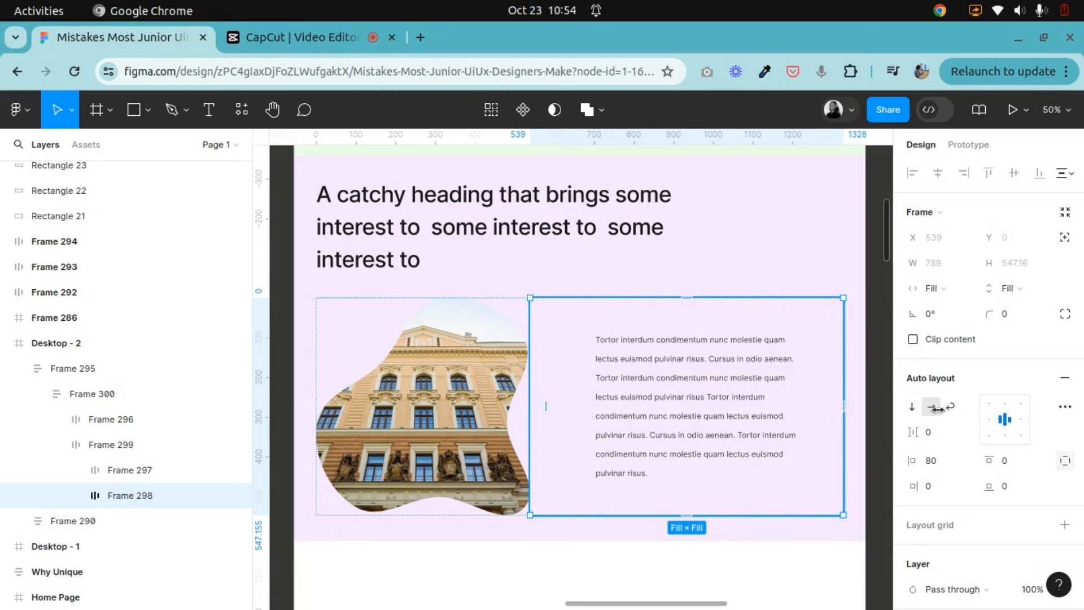
{"action": "left_click", "coordinate": [942, 289]}
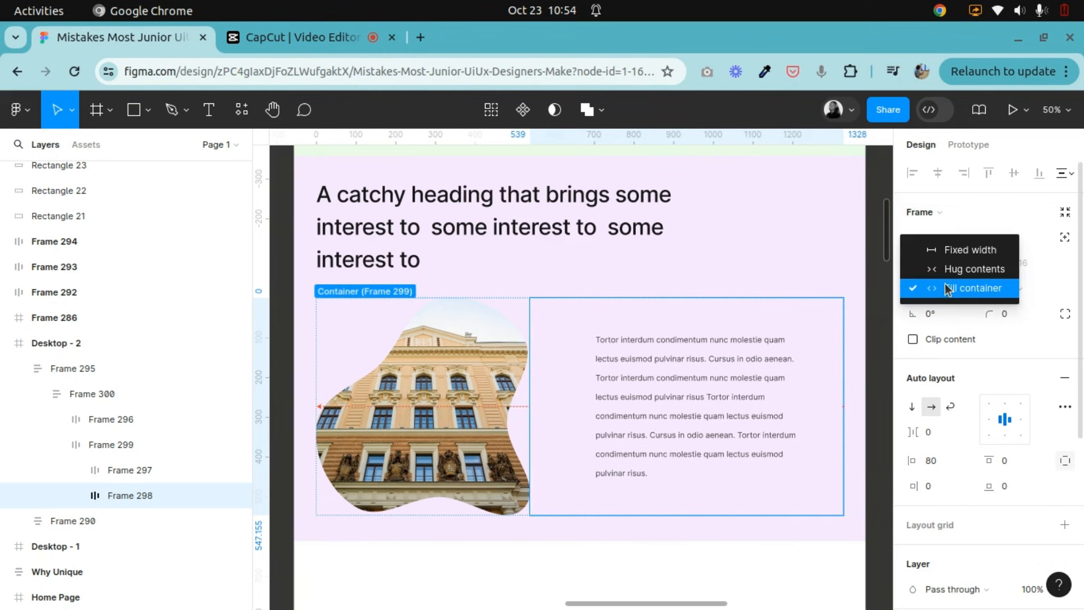
{"action": "left_click", "coordinate": [948, 273]}
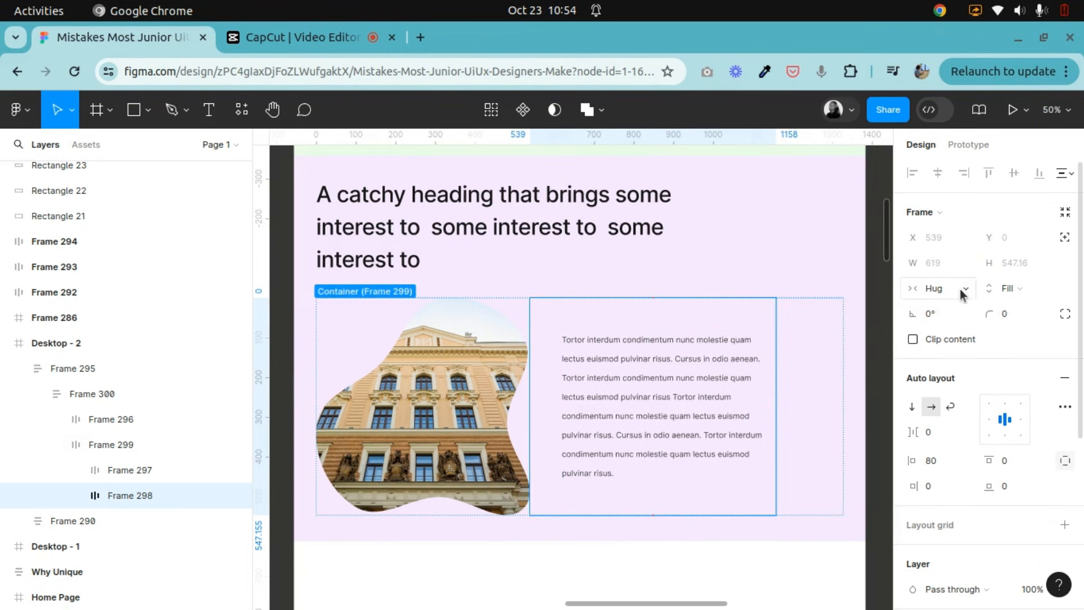
{"action": "left_click", "coordinate": [642, 386]}
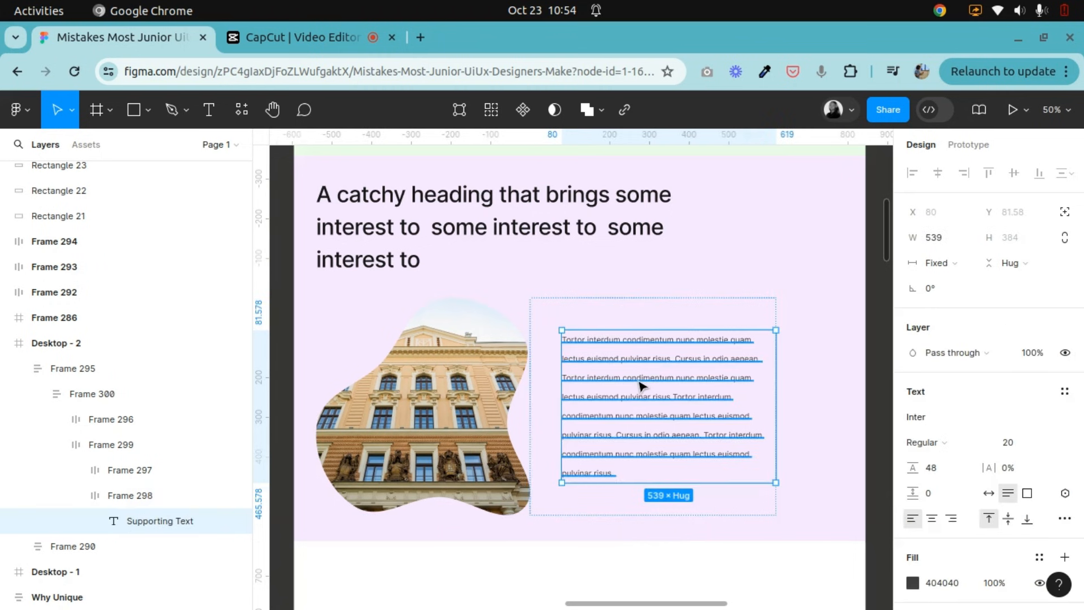
{"action": "left_click", "coordinate": [719, 320]}
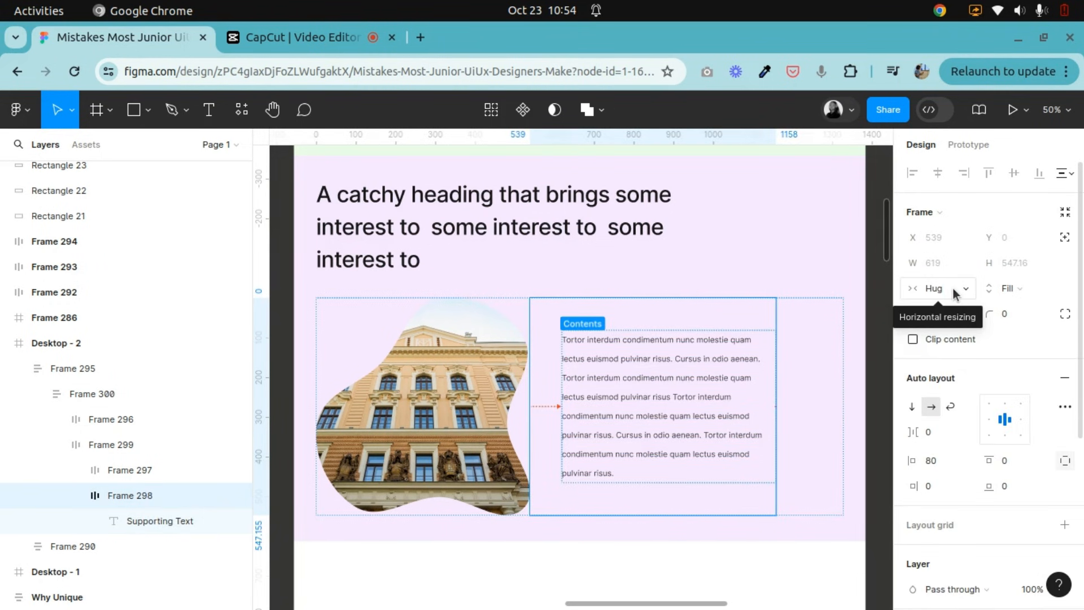
{"action": "left_click", "coordinate": [1014, 290]}
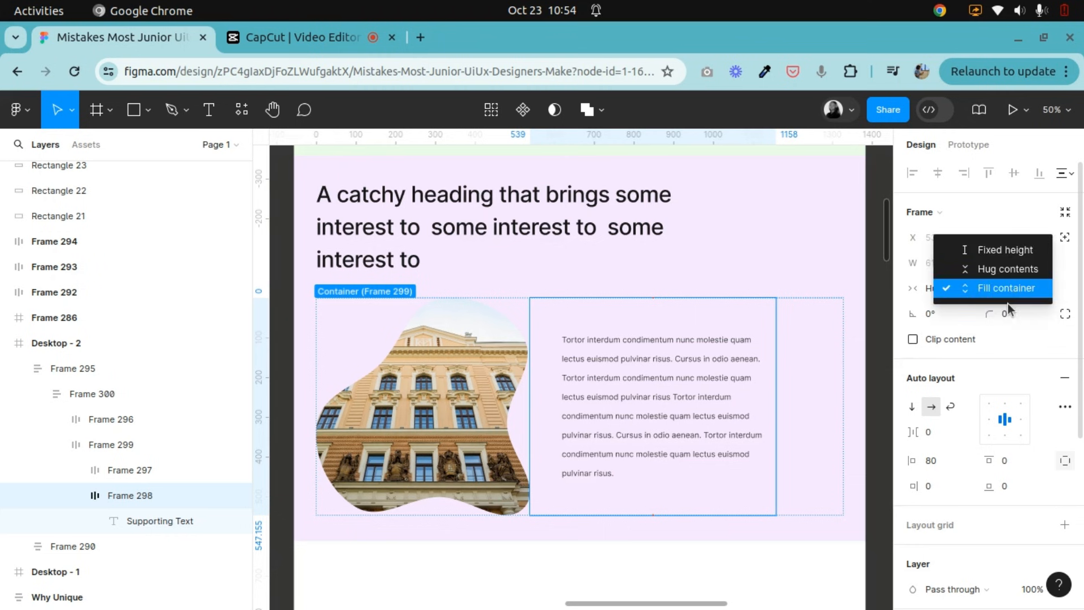
{"action": "left_click", "coordinate": [999, 271]}
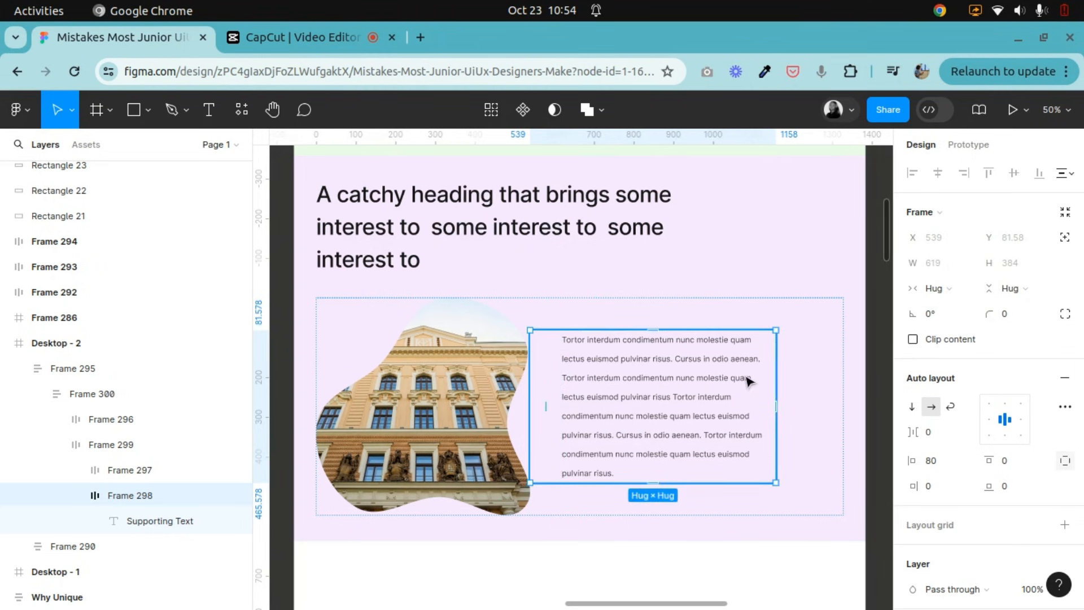
Return the supporting text frame's width and height to Fill container.
{"action": "left_click", "coordinate": [934, 288]}
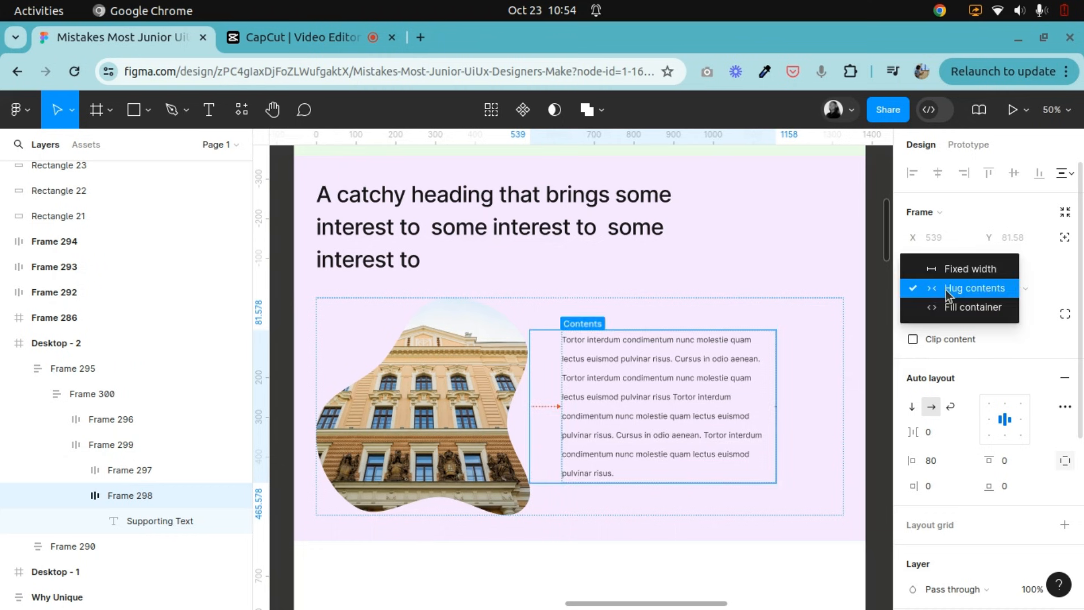
{"action": "left_click", "coordinate": [948, 307]}
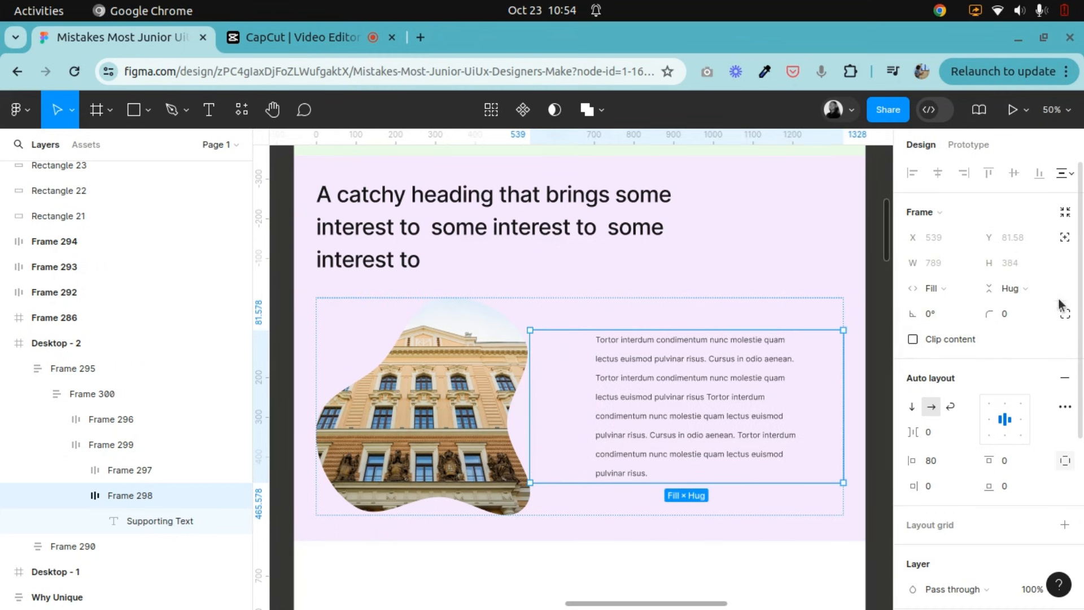
{"action": "left_click", "coordinate": [1022, 289]}
{"action": "left_click", "coordinate": [1004, 308]}
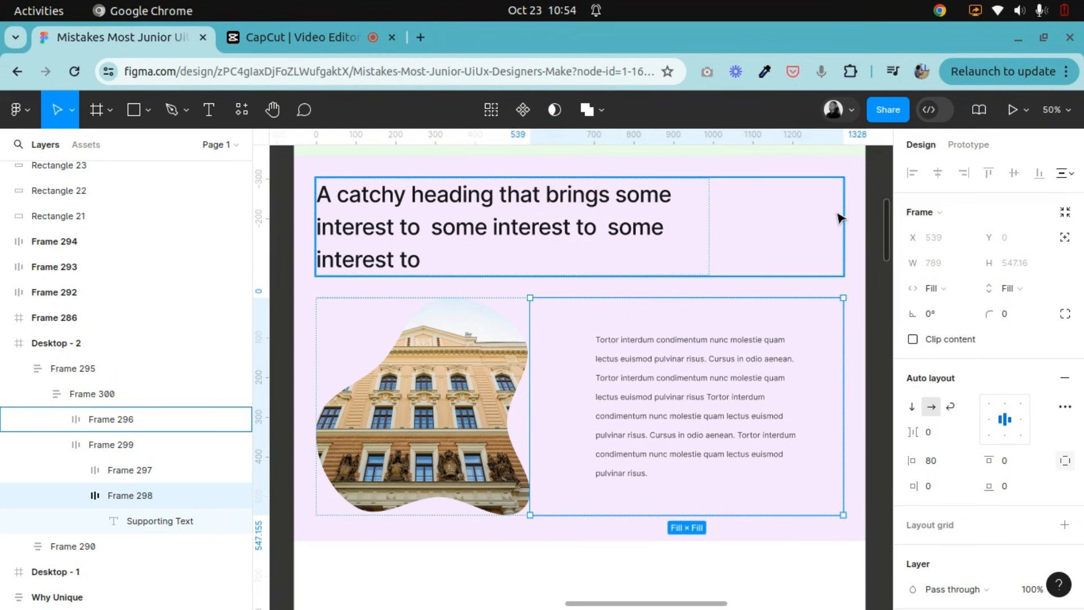
Inspect the sizing of the outer section, the image-text row, the image frame and the supporting text frame.
{"action": "left_click", "coordinate": [862, 231]}
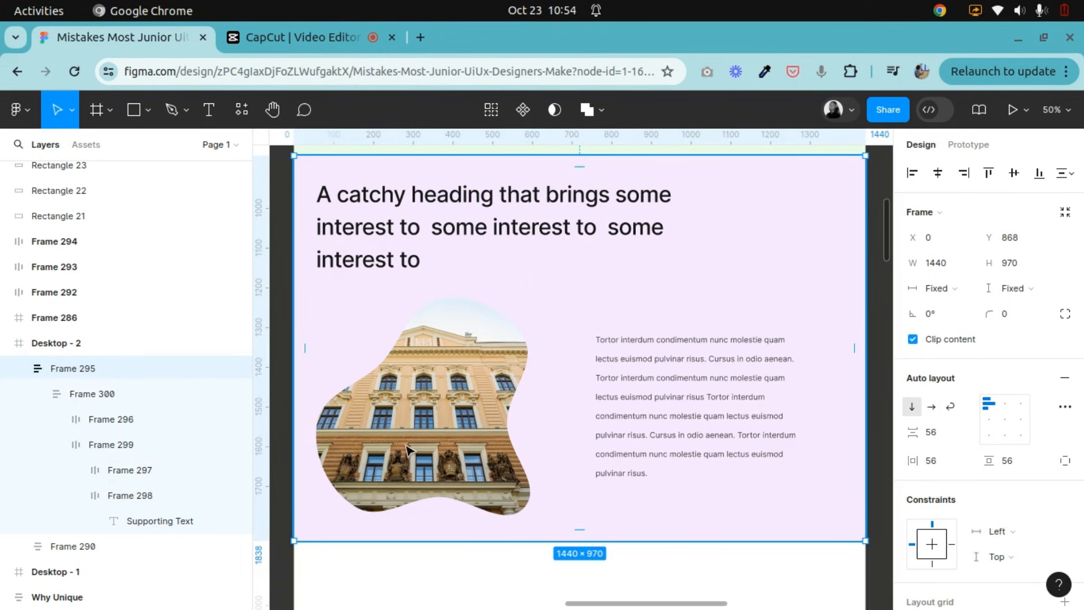
{"action": "double_click", "coordinate": [434, 417]}
{"action": "left_click", "coordinate": [505, 411]}
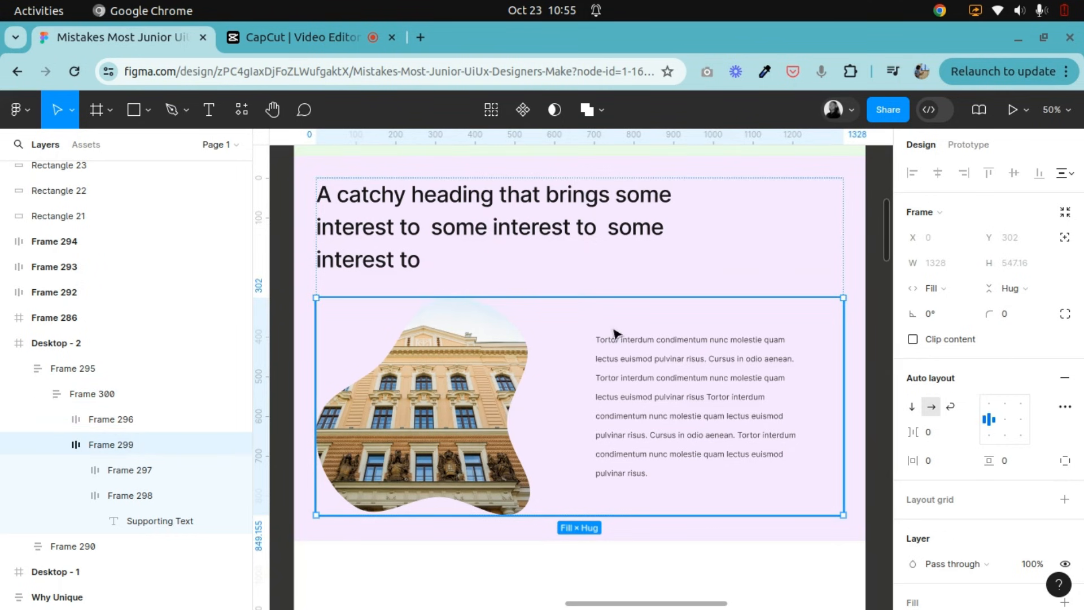
{"action": "double_click", "coordinate": [756, 405]}
{"action": "key", "text": "shift+Return"}
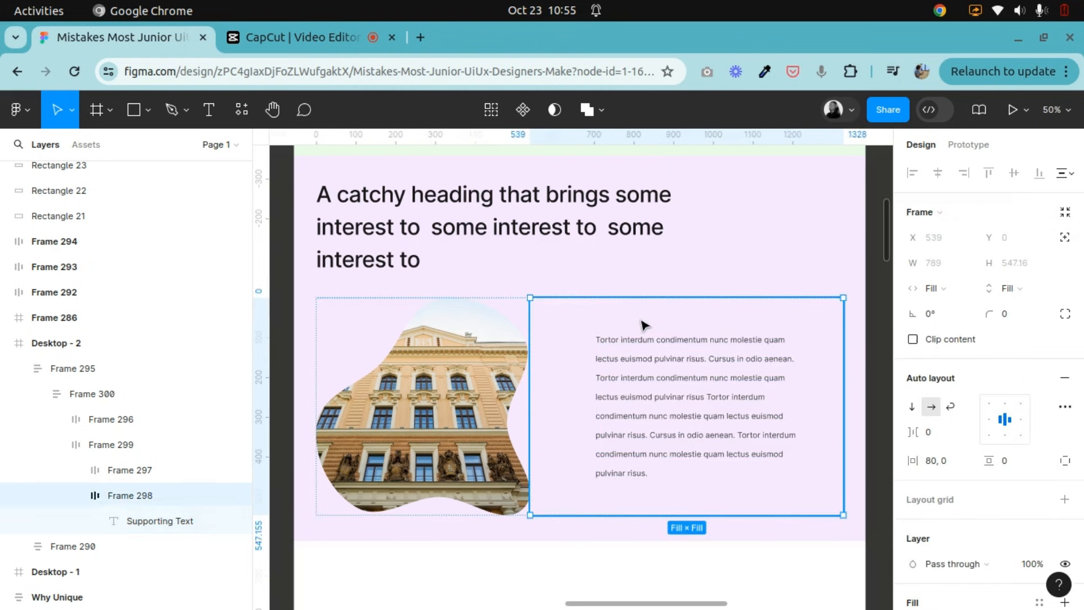
{"action": "key", "text": "shift+Tab"}
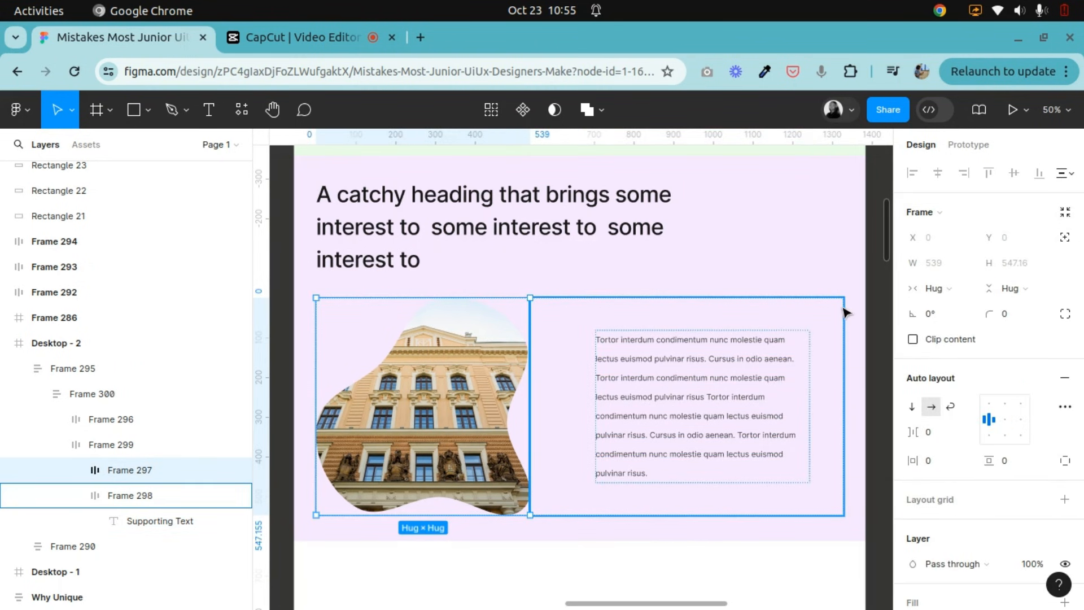
{"action": "key", "text": "Tab"}
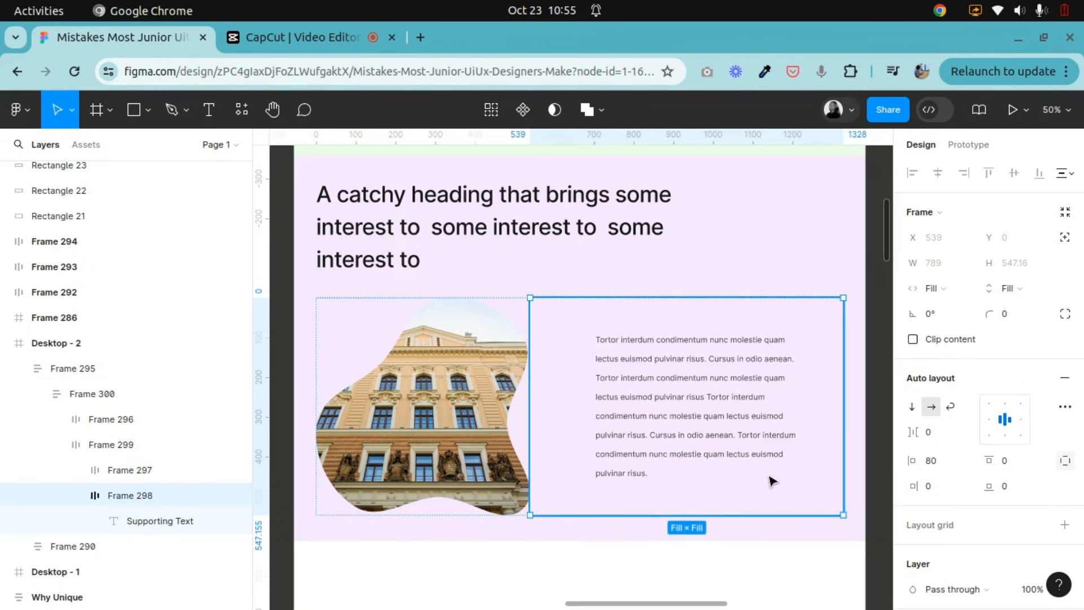